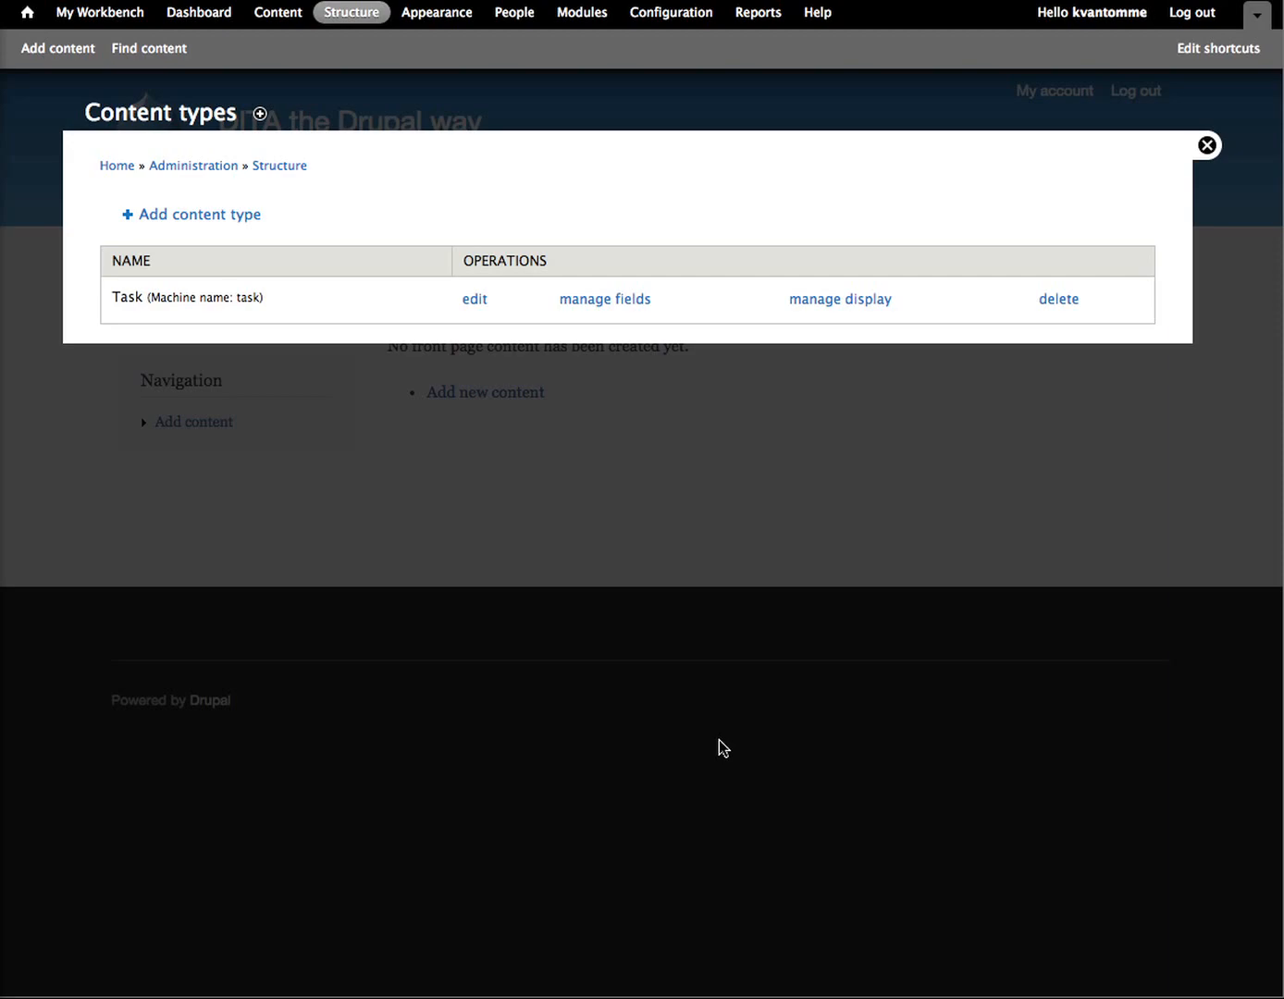
Step: Create a new content type named test and delete its default Body field
{"action": "left_click", "coordinate": [198, 216]}
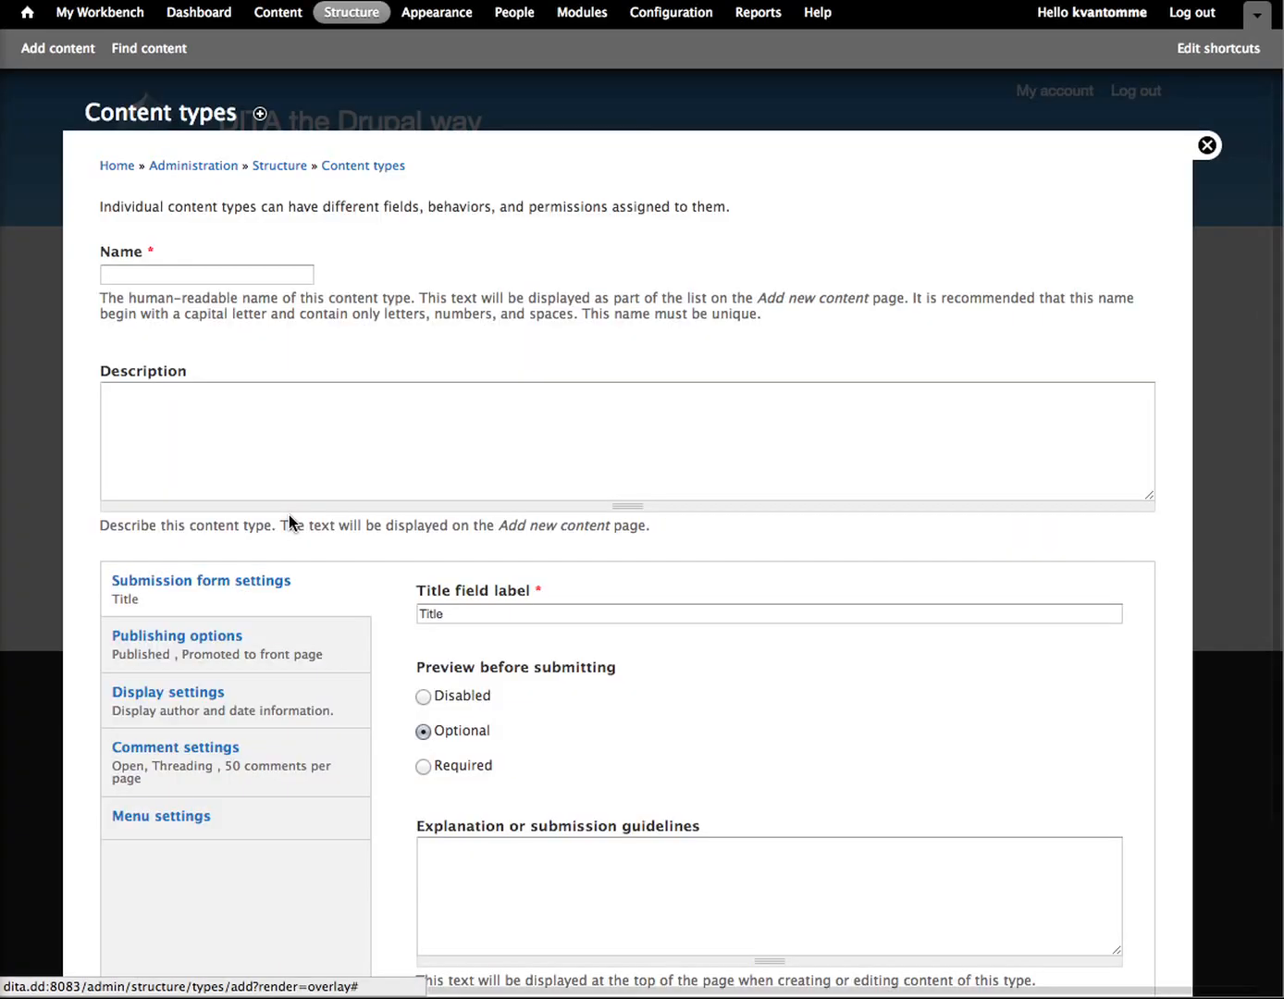
{"action": "left_click", "coordinate": [186, 268]}
{"action": "type", "text": "test"}
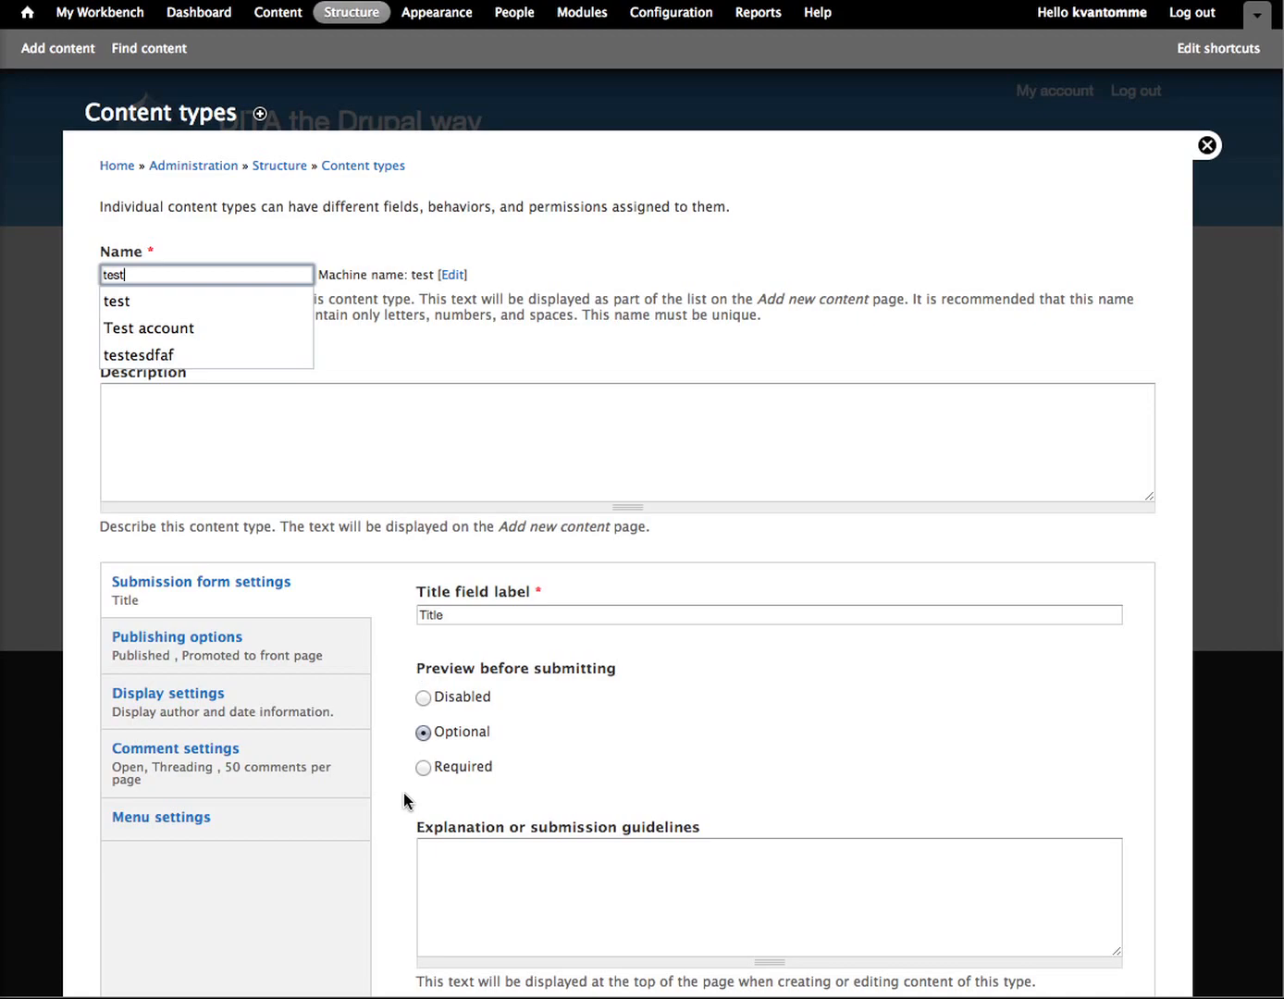
{"action": "scroll", "coordinate": [404, 792], "scroll_direction": "down", "scroll_amount": 3}
{"action": "left_click", "coordinate": [350, 895]}
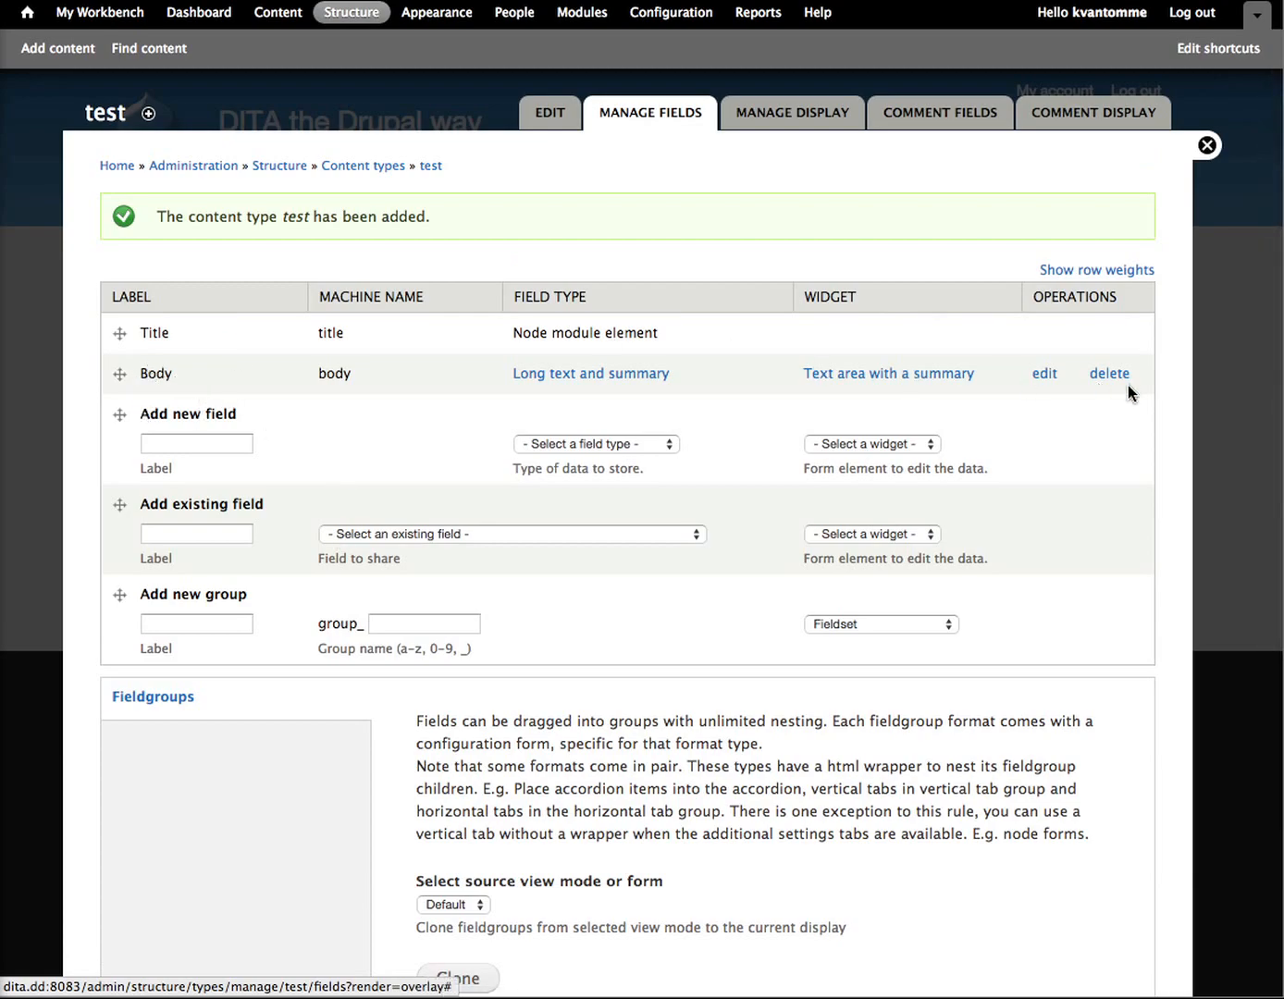
{"action": "left_click", "coordinate": [1089, 373]}
{"action": "left_click", "coordinate": [132, 233]}
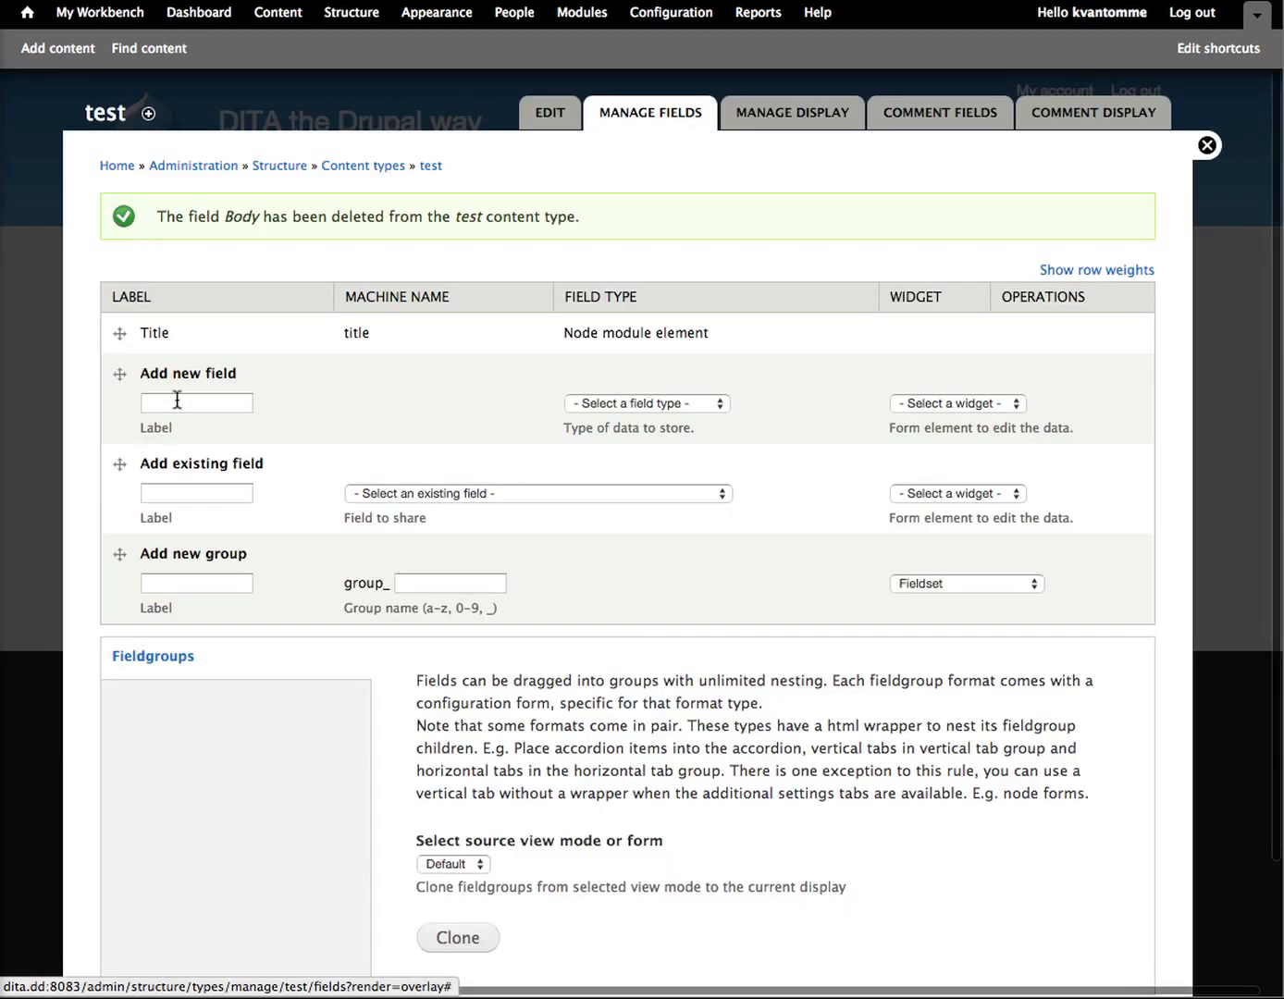
Step: Add a new field labelled abstract to the test content type, using the Paragraphs field type and Embedded widget, and save its field settings
{"action": "left_click", "coordinate": [176, 398]}
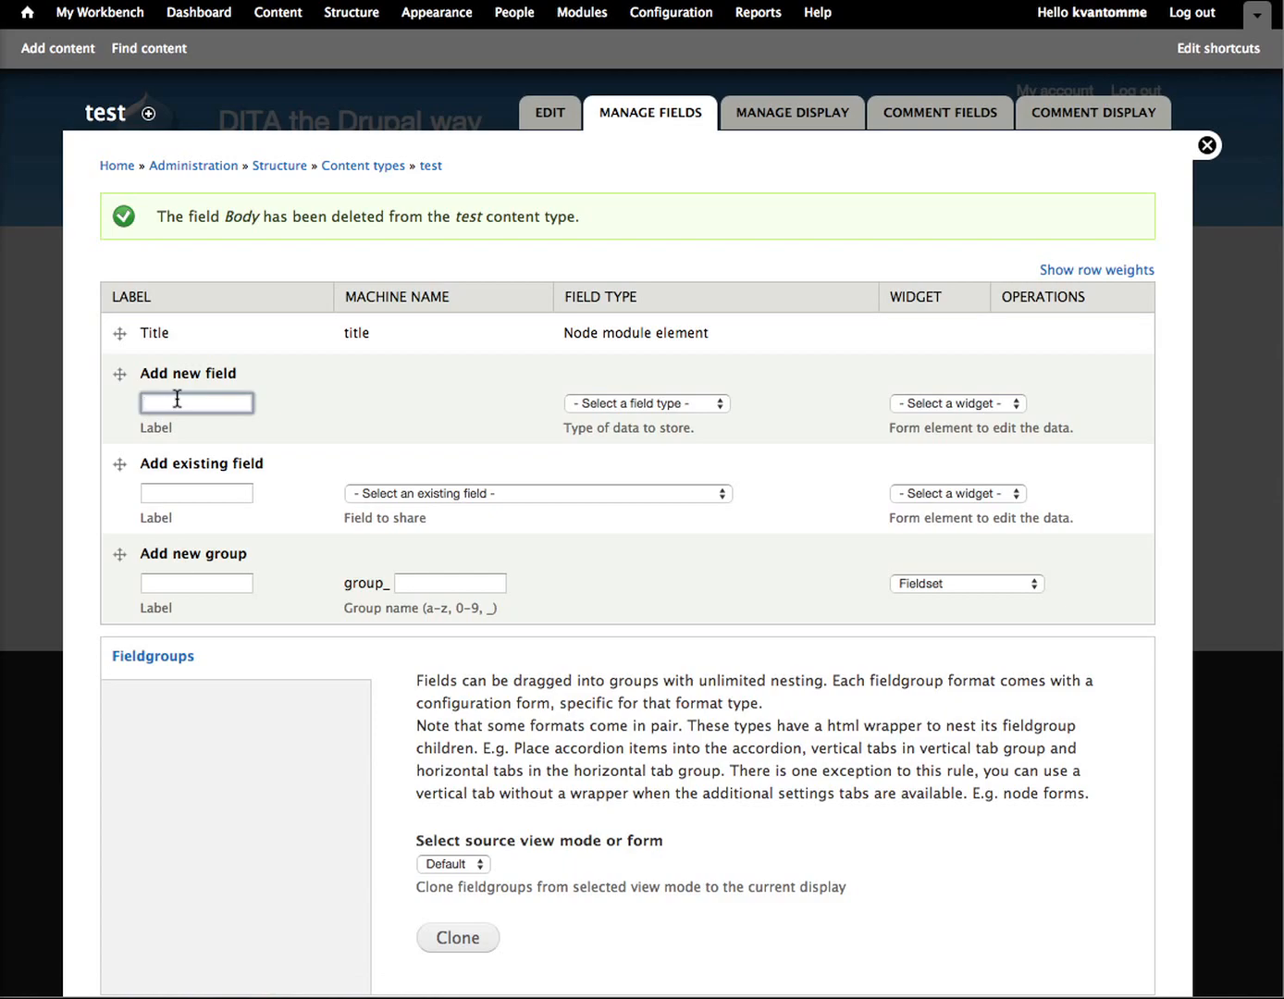
{"action": "type", "text": "test pa"}
{"action": "key", "text": "BackSpace"}
{"action": "key", "text": "BackSpace"}
{"action": "key", "text": "BackSpace"}
{"action": "key", "text": "BackSpace"}
{"action": "key", "text": "BackSpace"}
{"action": "key", "text": "BackSpace"}
{"action": "key", "text": "BackSpace"}
{"action": "type", "text": "abstract"}
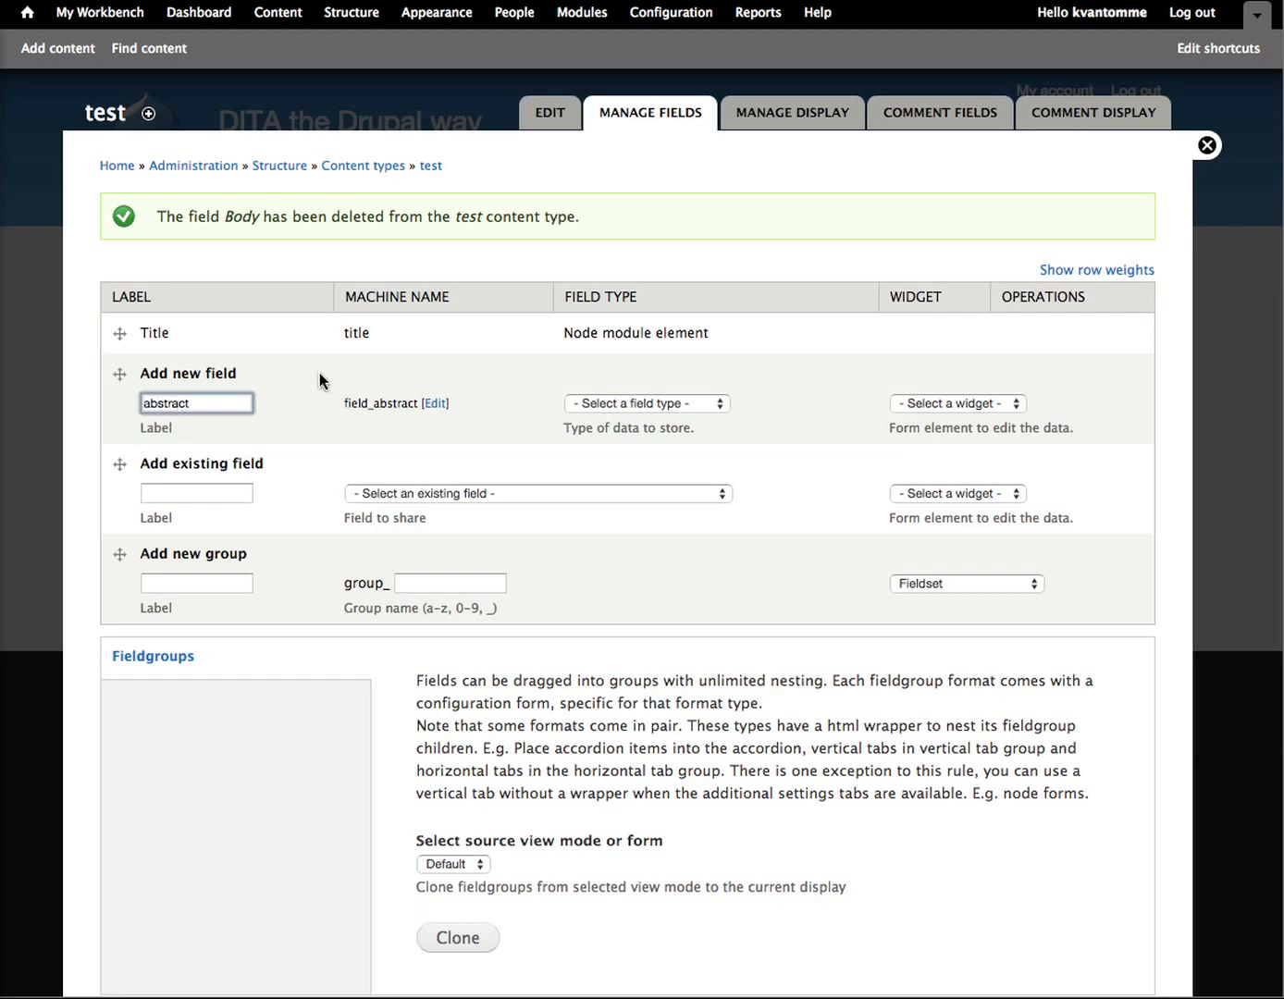
{"action": "left_click", "coordinate": [612, 404]}
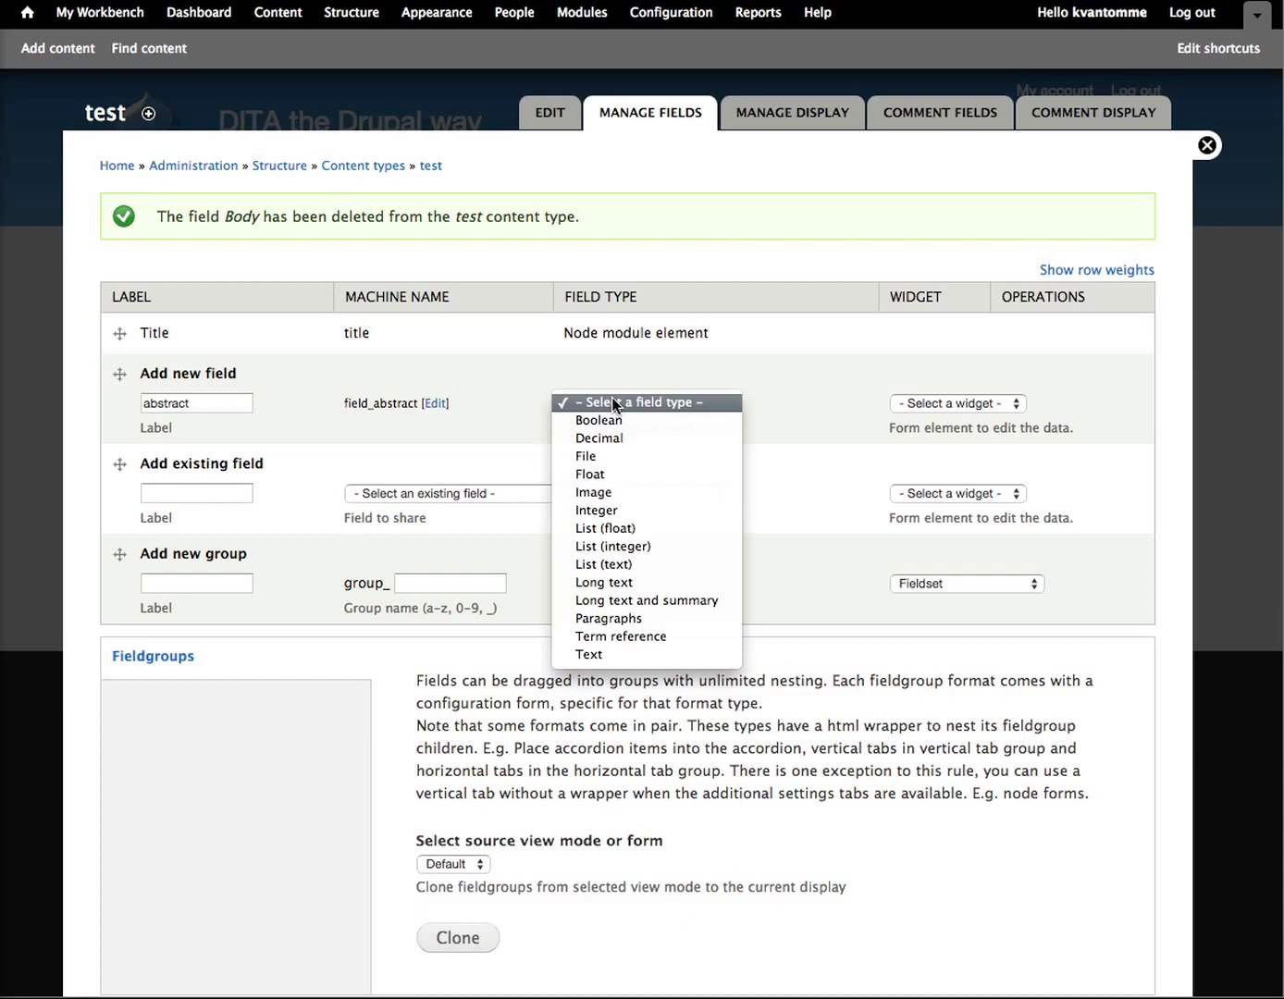
{"action": "left_click", "coordinate": [625, 617]}
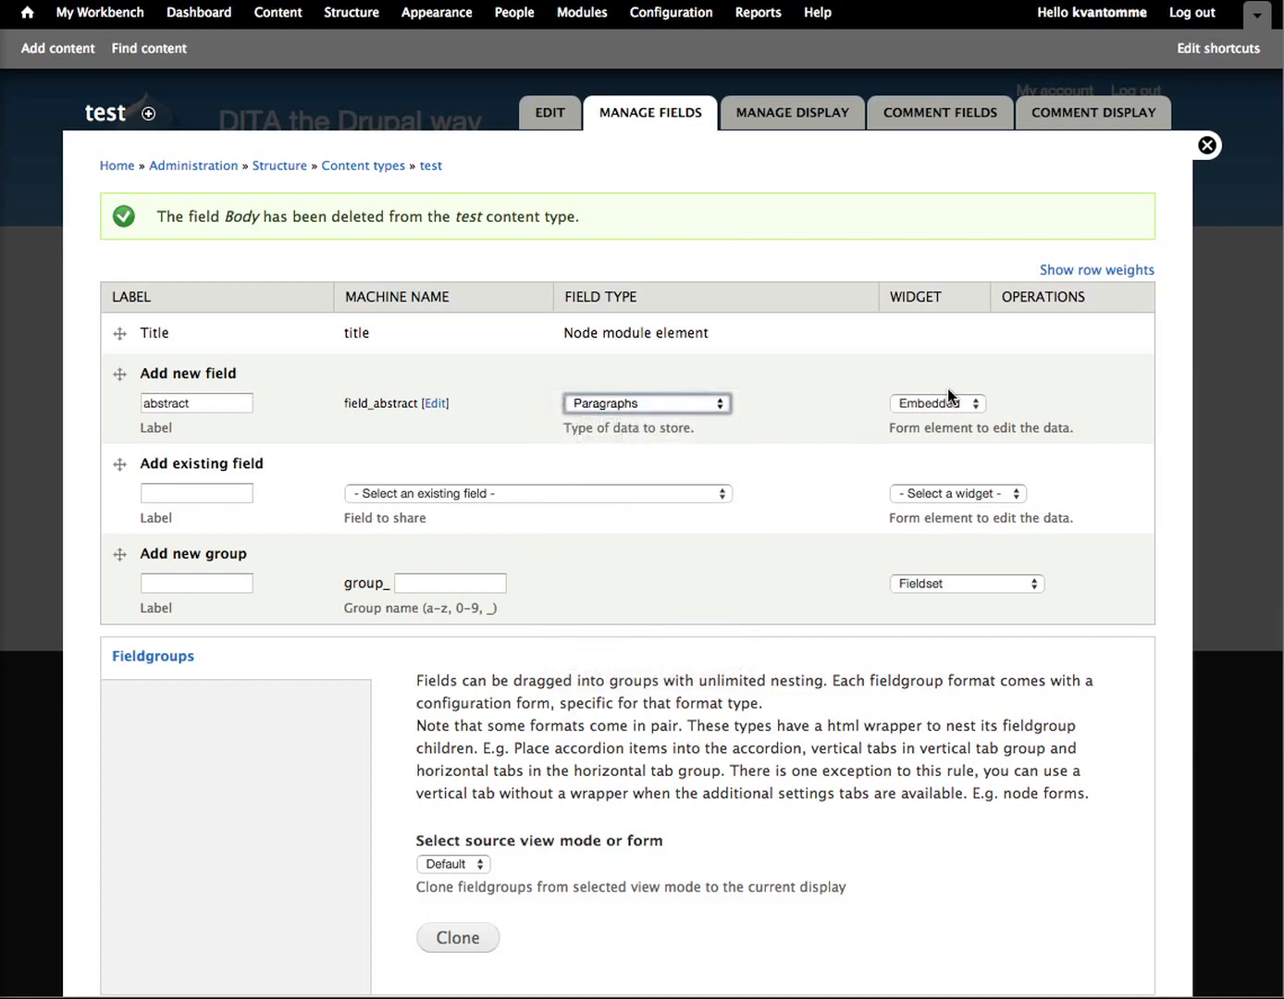
{"action": "scroll", "coordinate": [522, 911], "scroll_direction": "down", "scroll_amount": 3}
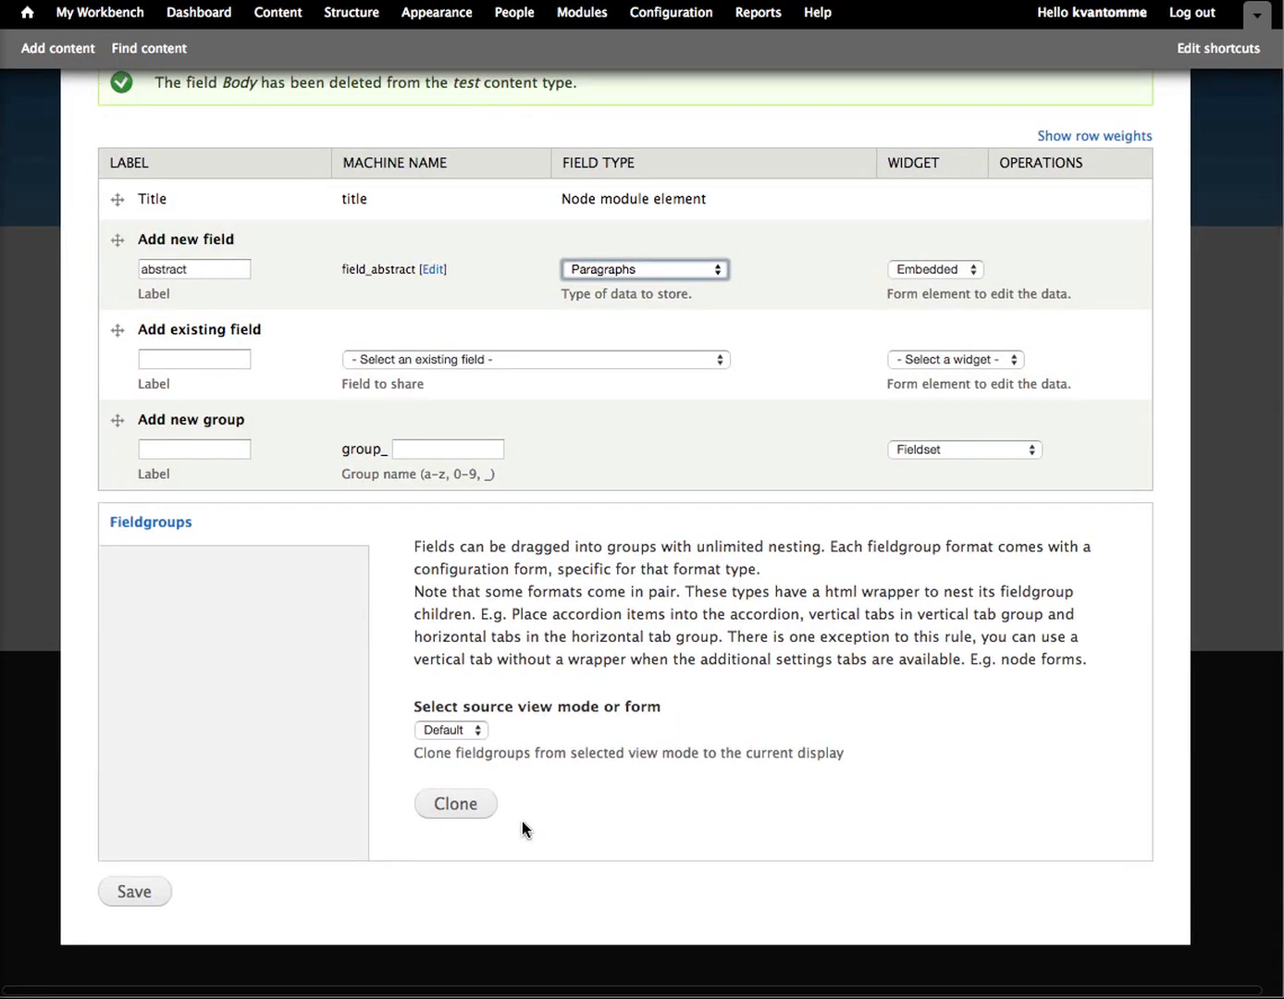
{"action": "left_click", "coordinate": [136, 910]}
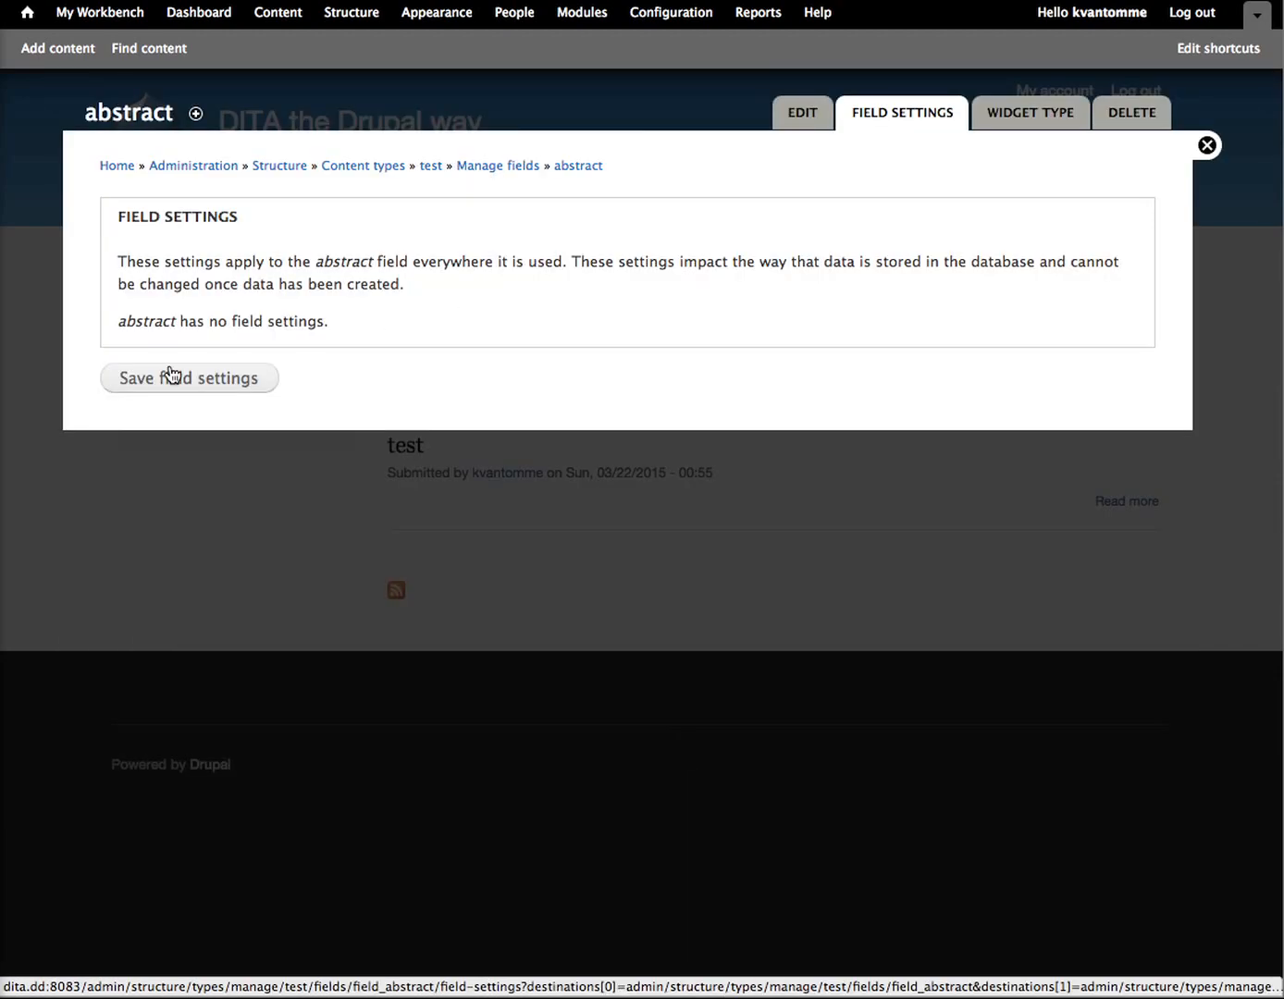
{"action": "left_click", "coordinate": [159, 382]}
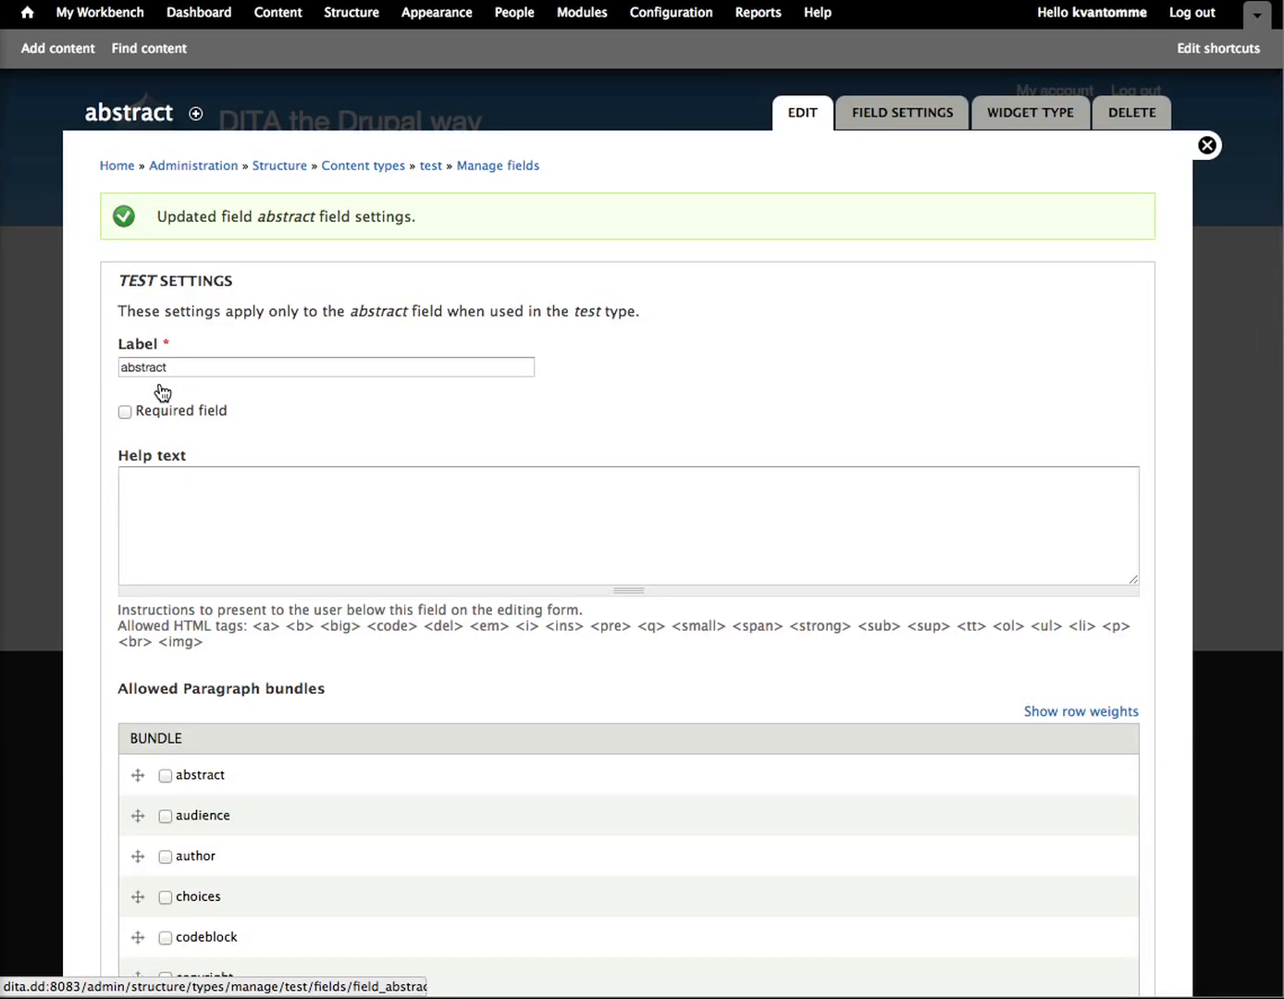
Step: Allow the abstract and shortdesc paragraph bundles for the abstract field and save its settings
{"action": "scroll", "coordinate": [161, 392], "scroll_direction": "down", "scroll_amount": 5}
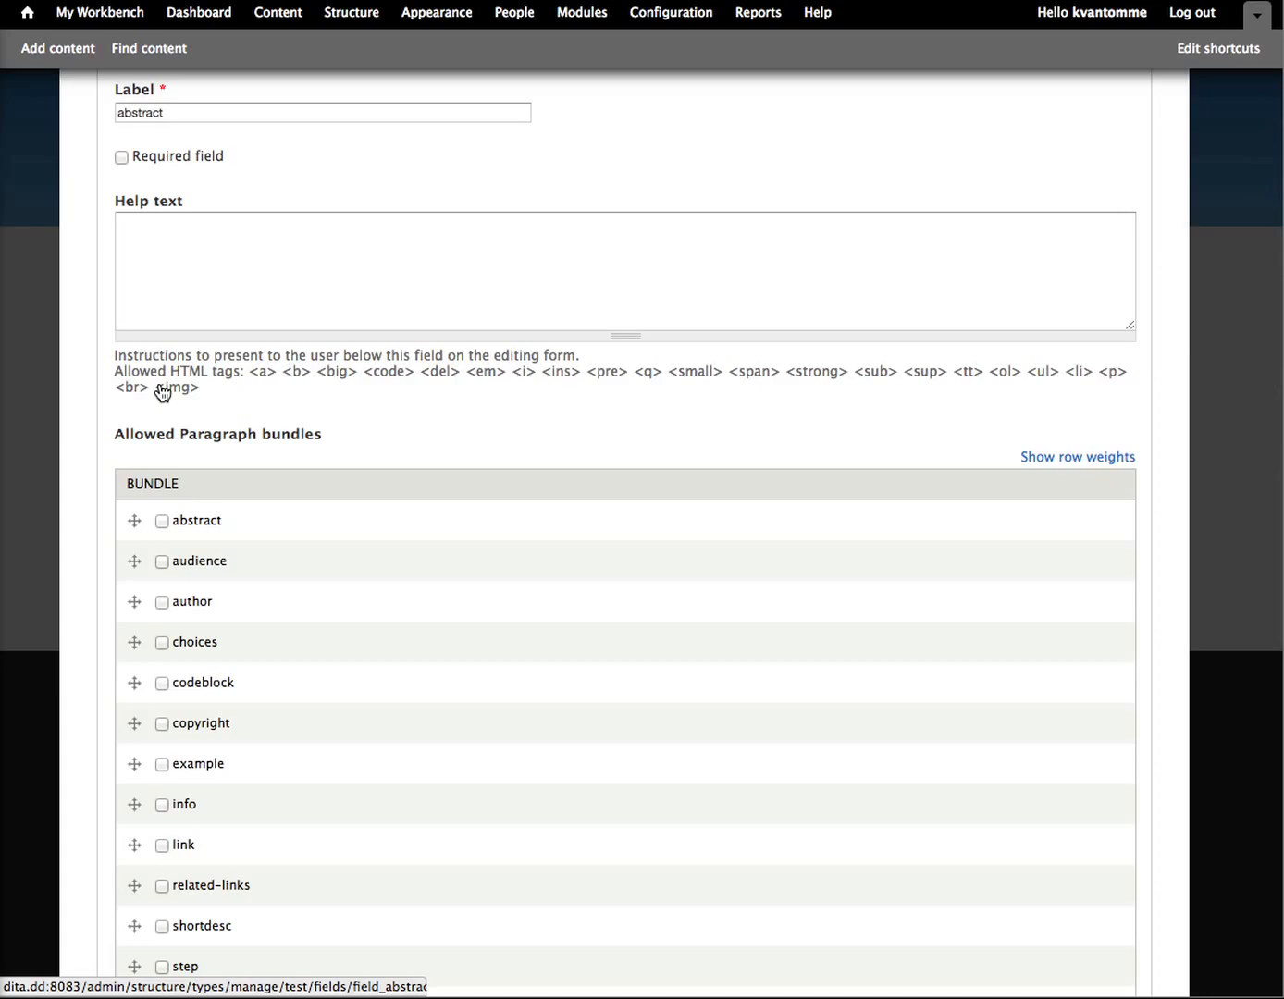
{"action": "scroll", "coordinate": [162, 392], "scroll_direction": "down", "scroll_amount": 3}
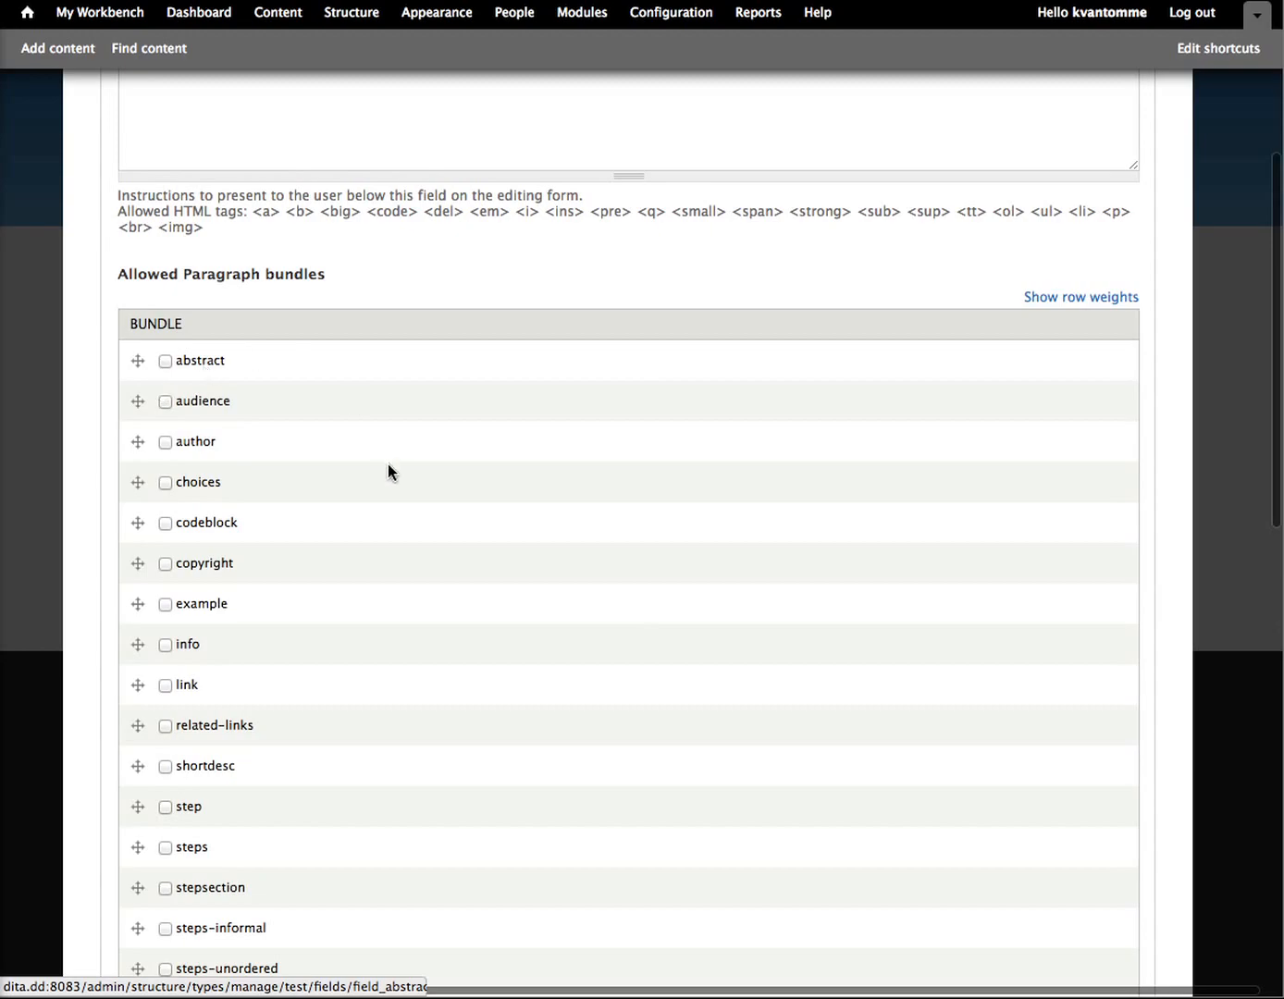
{"action": "left_click", "coordinate": [165, 361]}
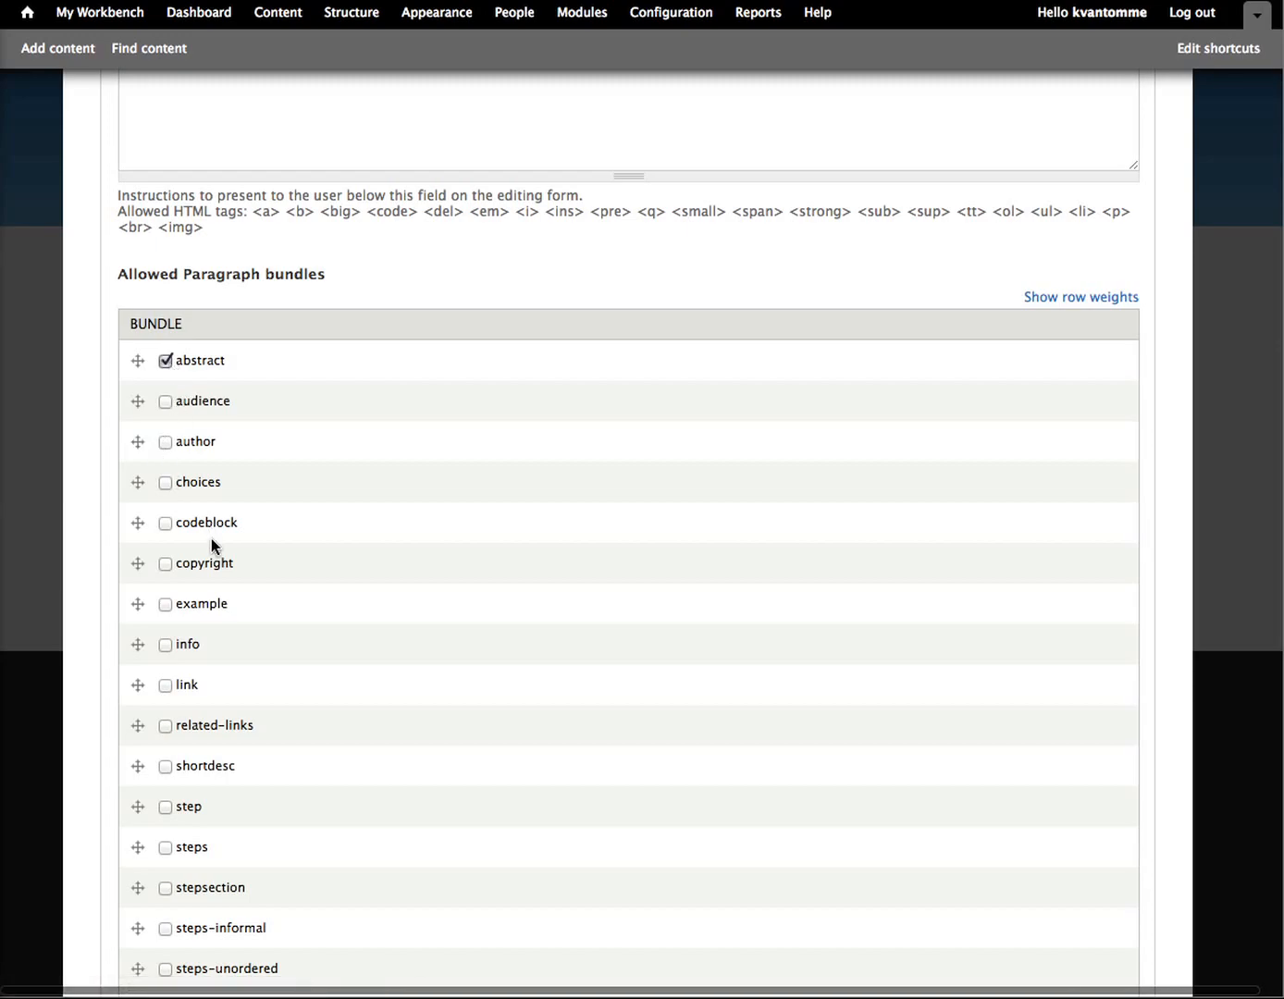
{"action": "scroll", "coordinate": [210, 538], "scroll_direction": "down", "scroll_amount": 2}
{"action": "scroll", "coordinate": [211, 543], "scroll_direction": "down", "scroll_amount": 8}
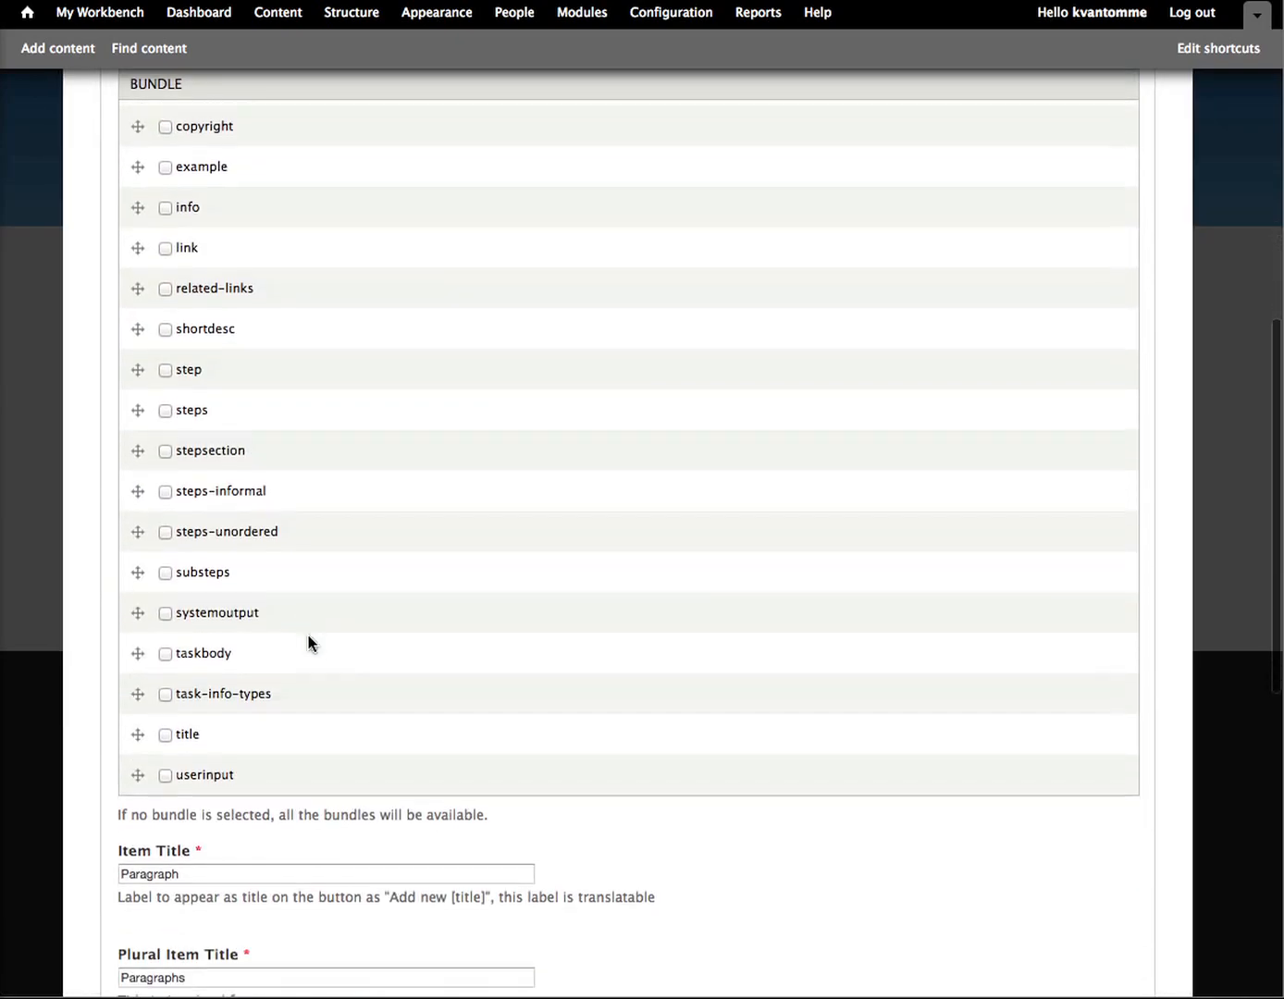
{"action": "scroll", "coordinate": [310, 642], "scroll_direction": "up", "scroll_amount": 8}
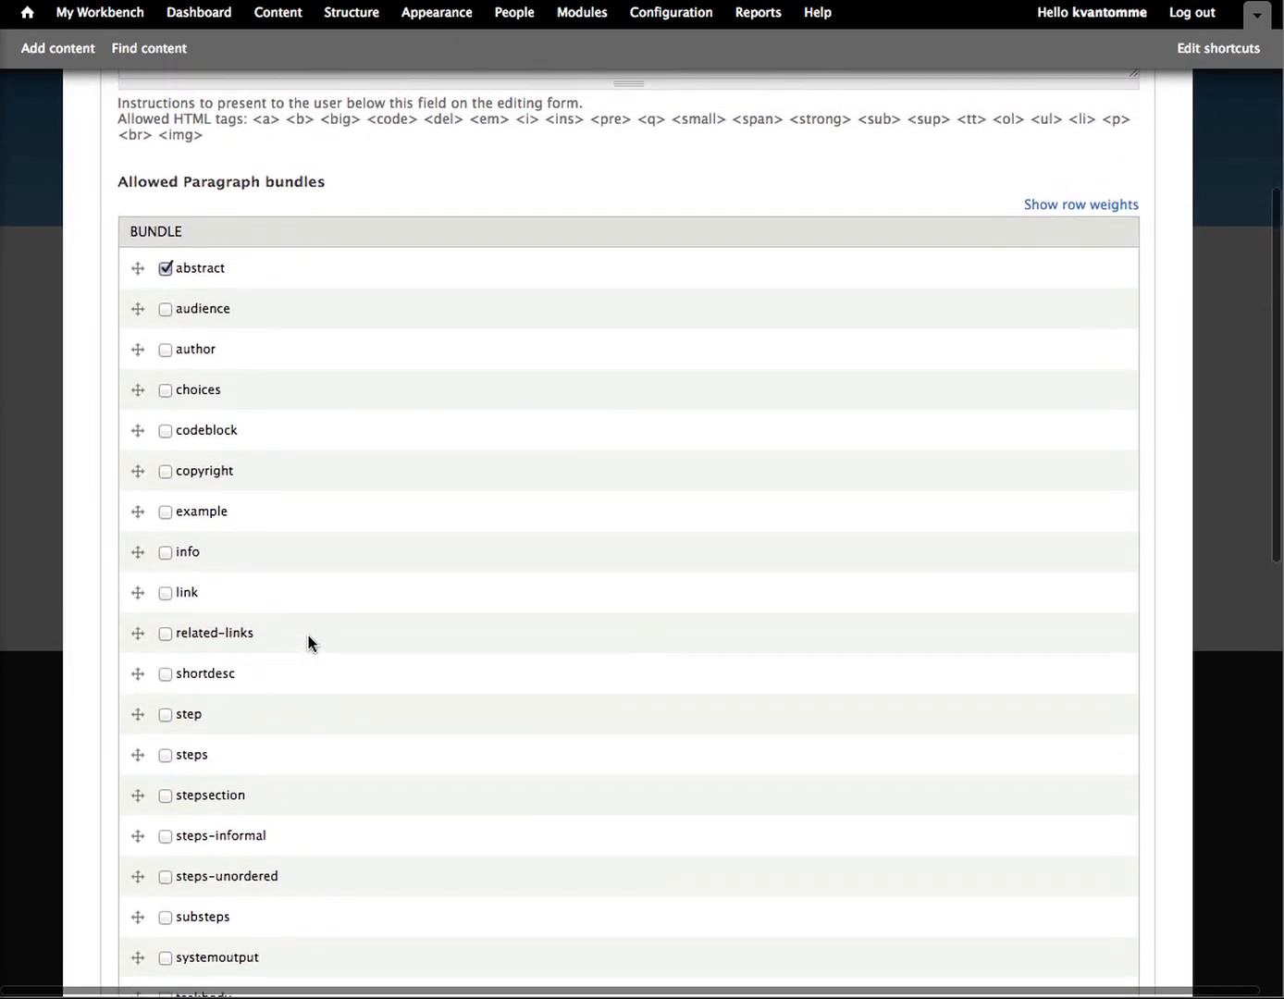
{"action": "scroll", "coordinate": [144, 680], "scroll_direction": "down", "scroll_amount": 5}
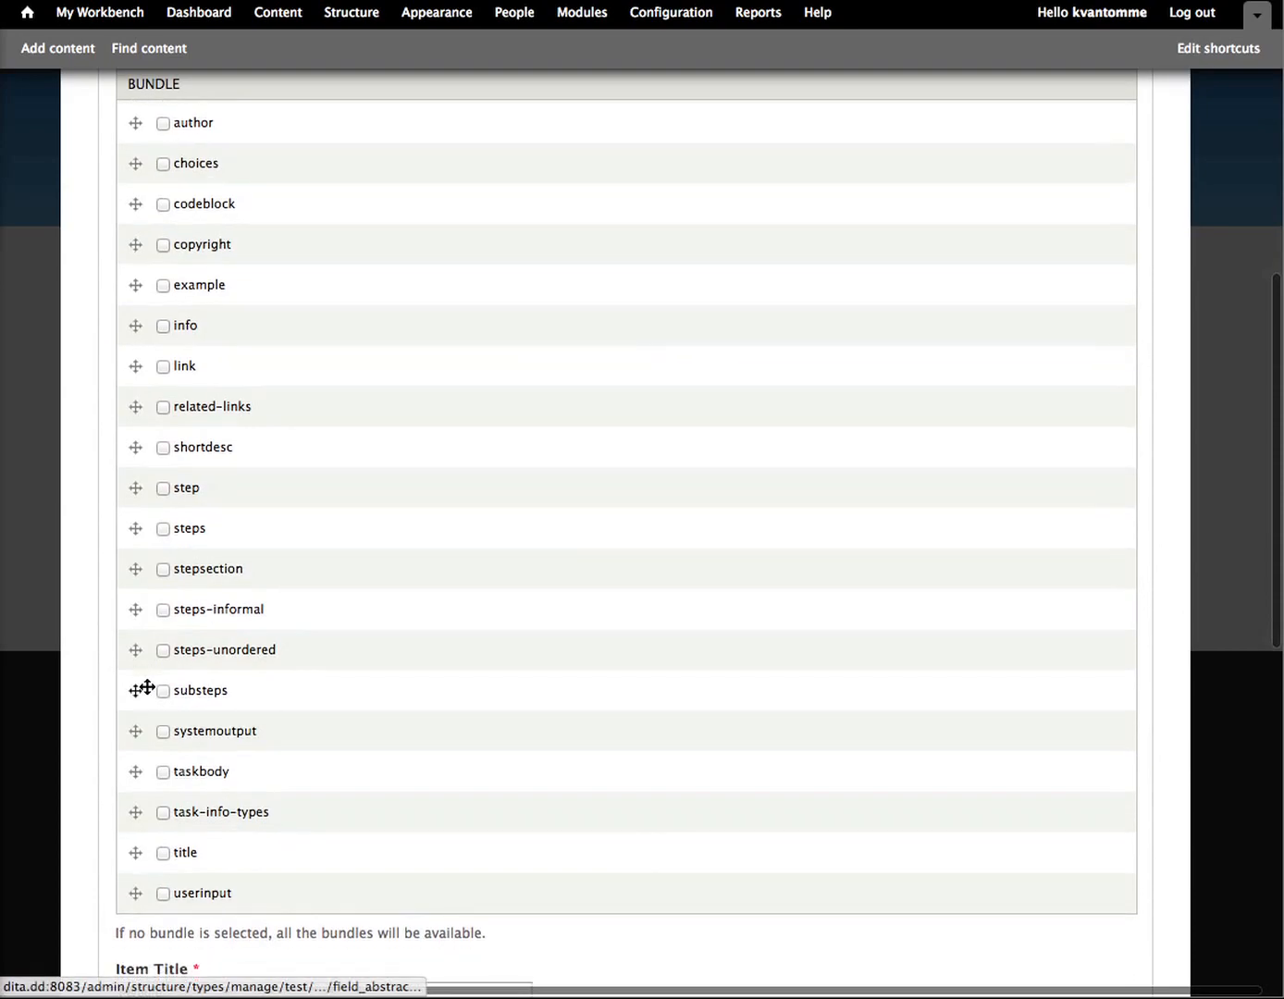
{"action": "left_click", "coordinate": [163, 448]}
{"action": "scroll", "coordinate": [487, 574], "scroll_direction": "down", "scroll_amount": 19}
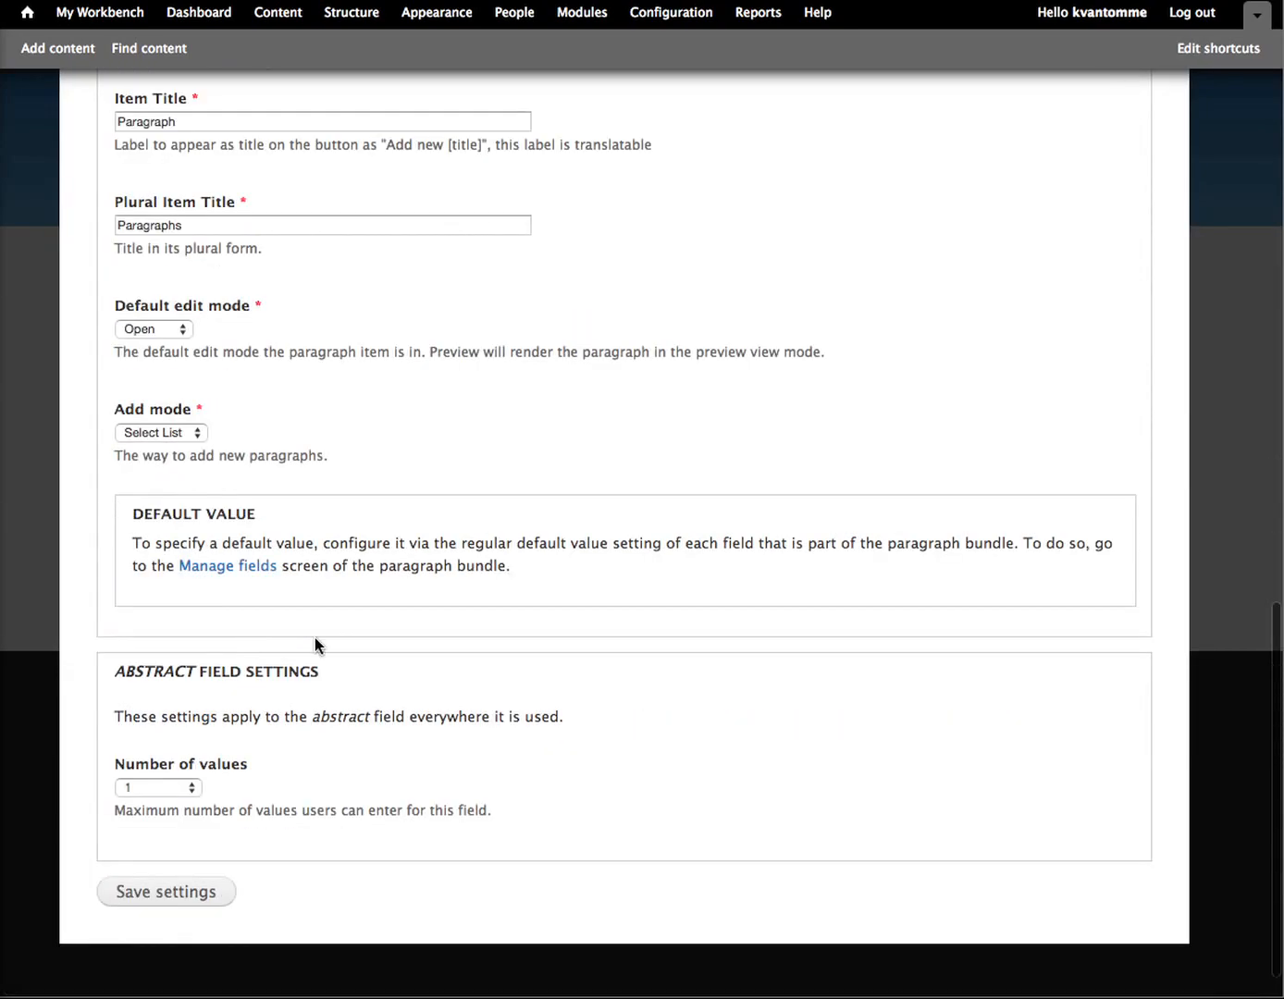
{"action": "scroll", "coordinate": [168, 356], "scroll_direction": "up", "scroll_amount": 2}
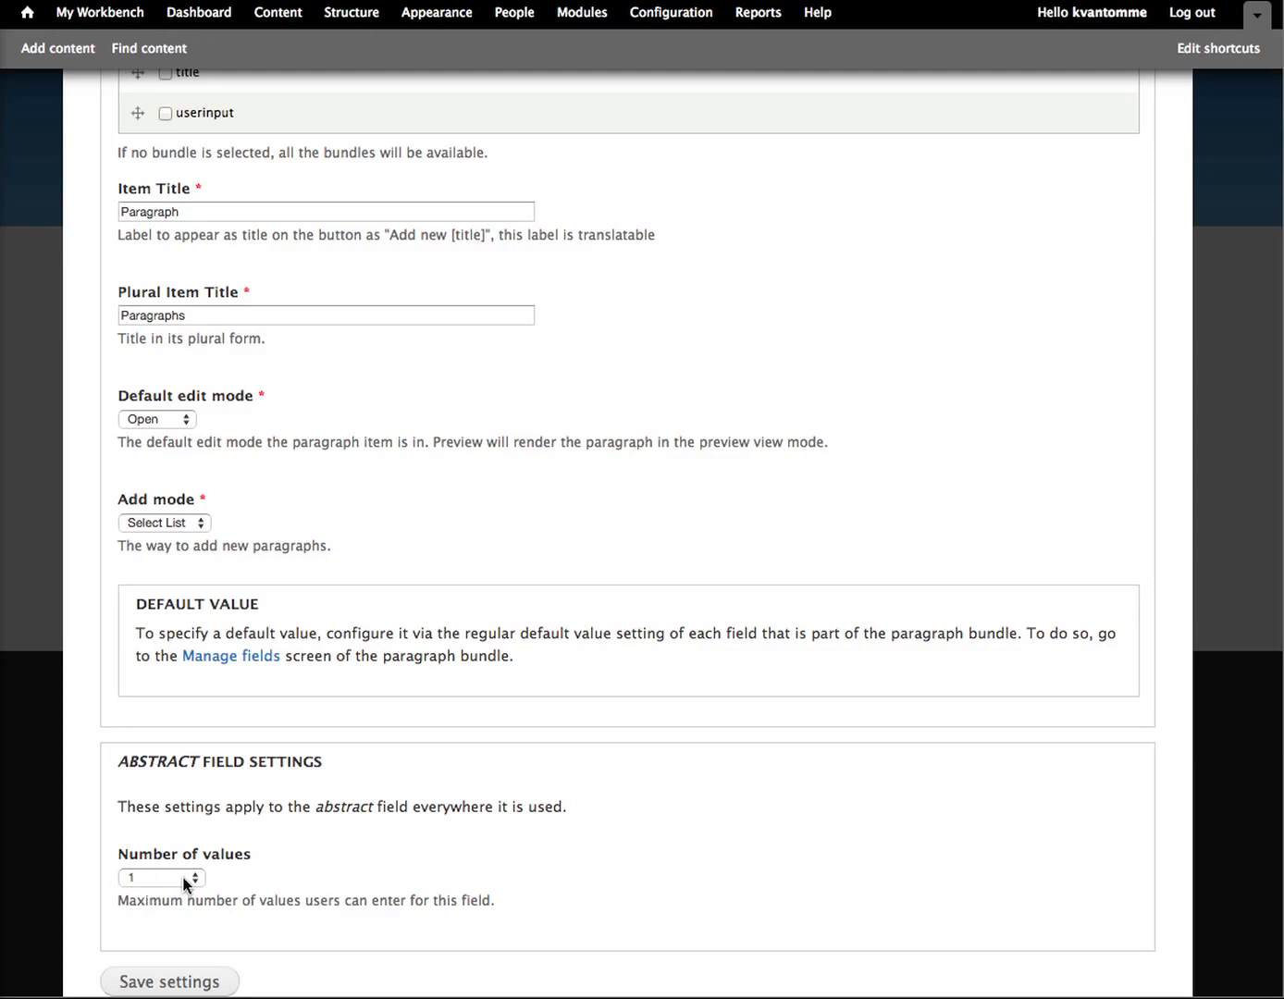
{"action": "left_click", "coordinate": [171, 982]}
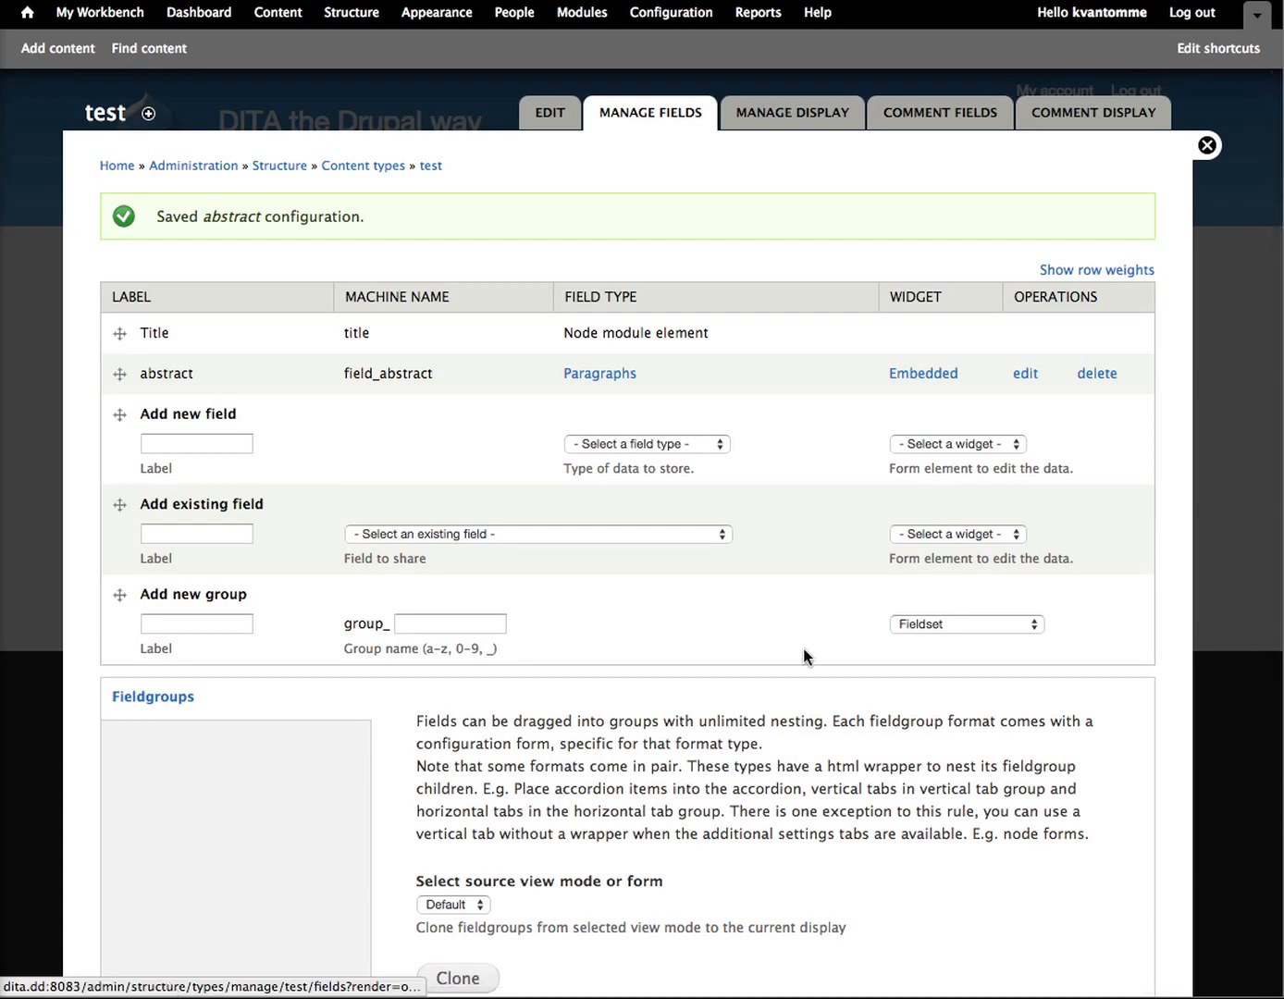
Step: Start a new test content item and add a paragraph of type abstract to check its entry form
{"action": "left_click", "coordinate": [64, 52]}
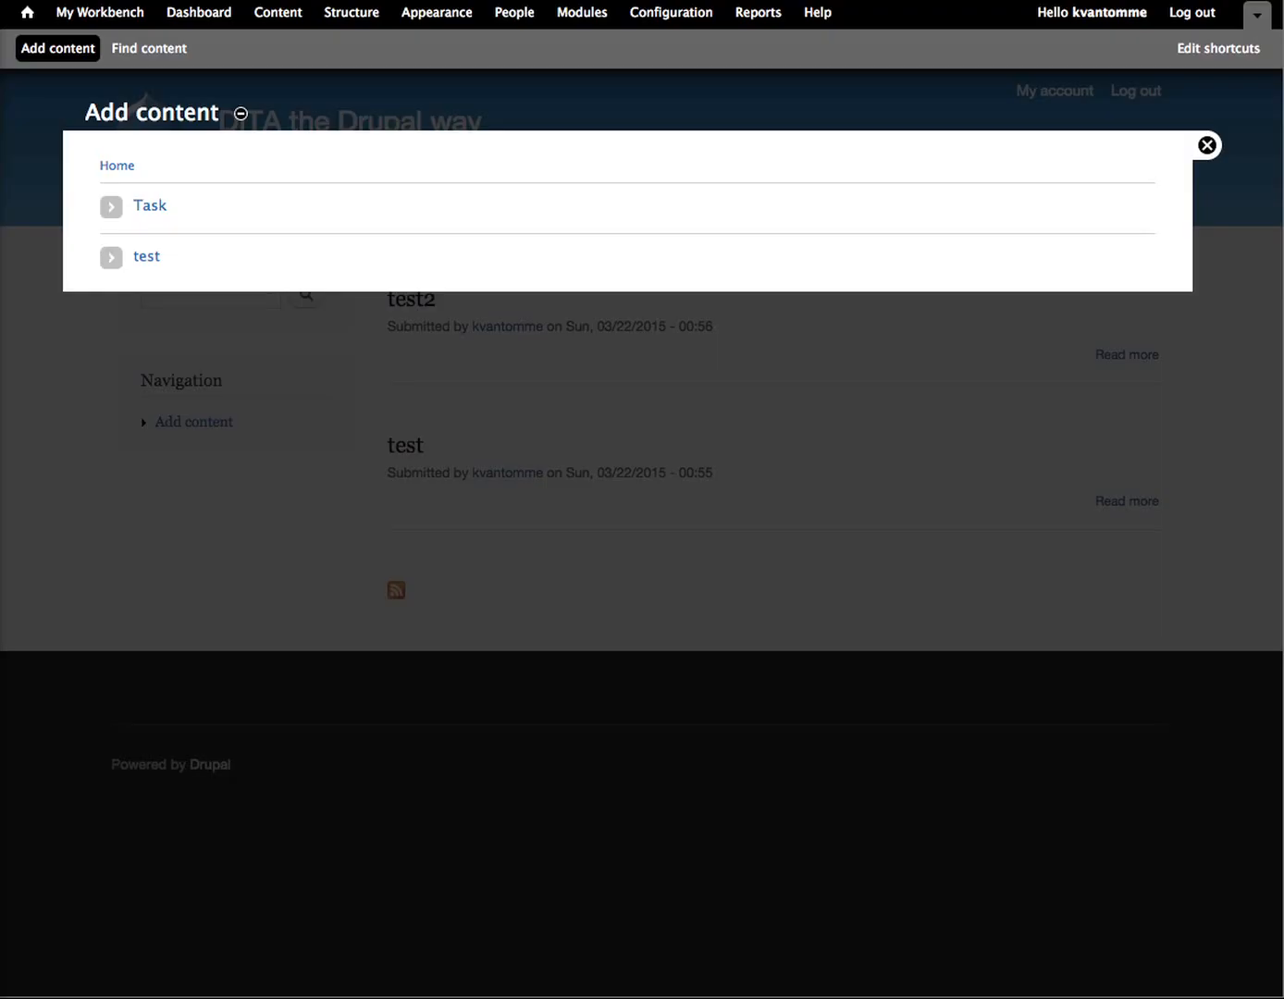
{"action": "left_click", "coordinate": [148, 259]}
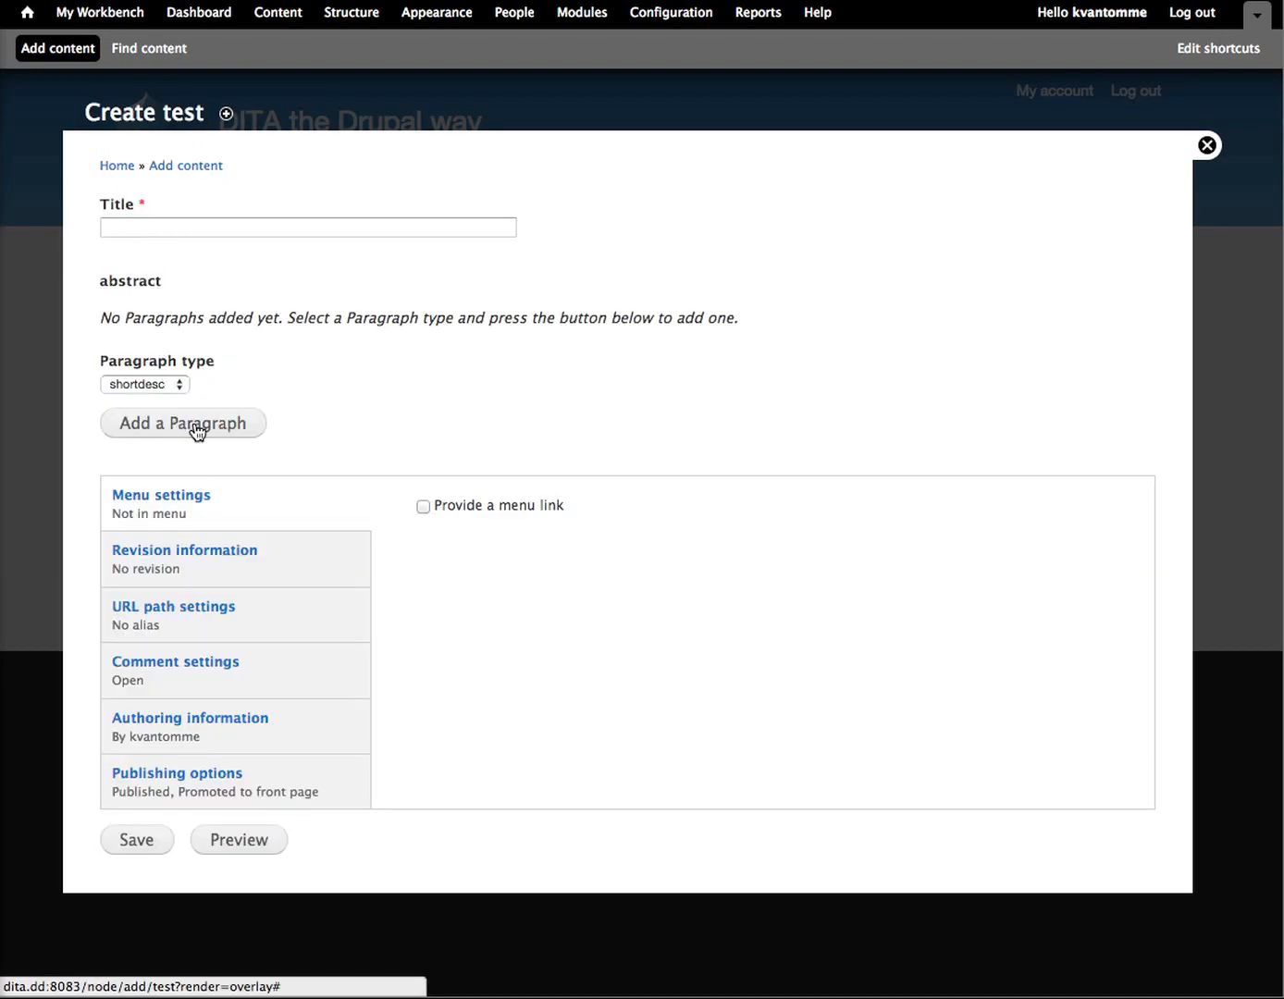
{"action": "left_click", "coordinate": [145, 384]}
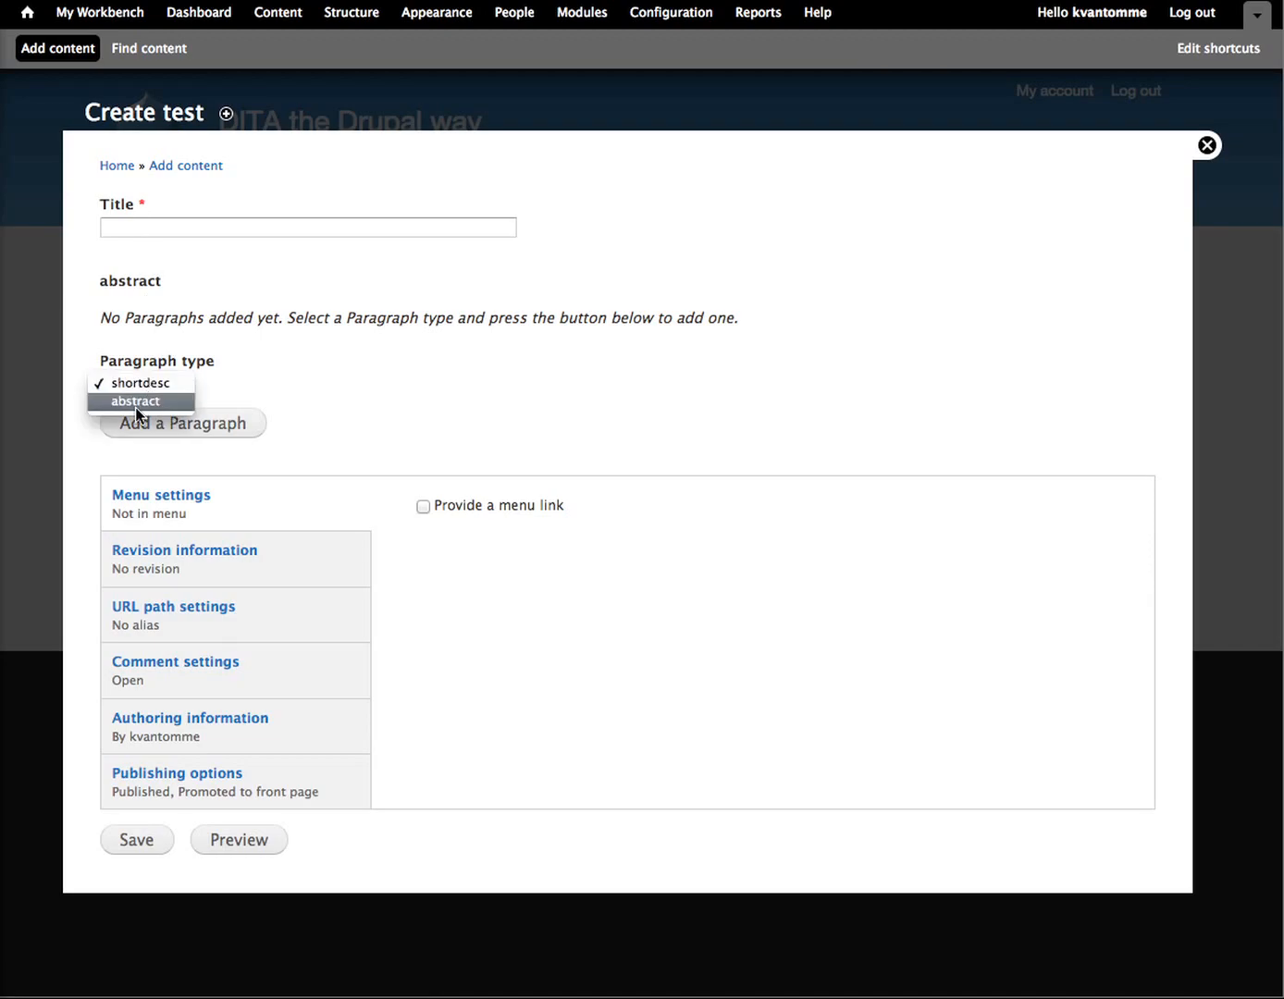
{"action": "left_click", "coordinate": [136, 403]}
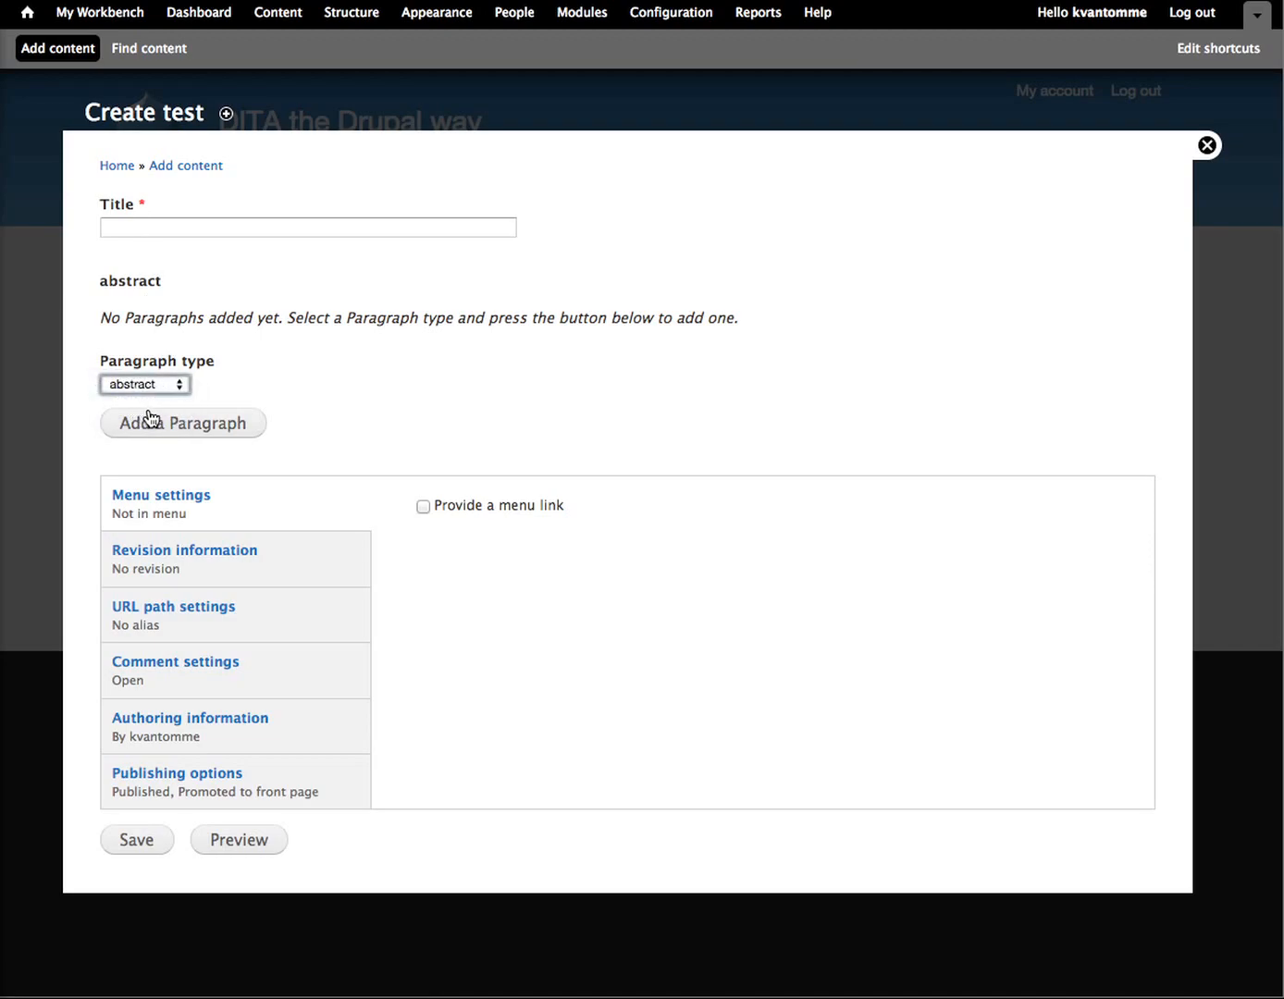
{"action": "left_click", "coordinate": [161, 423]}
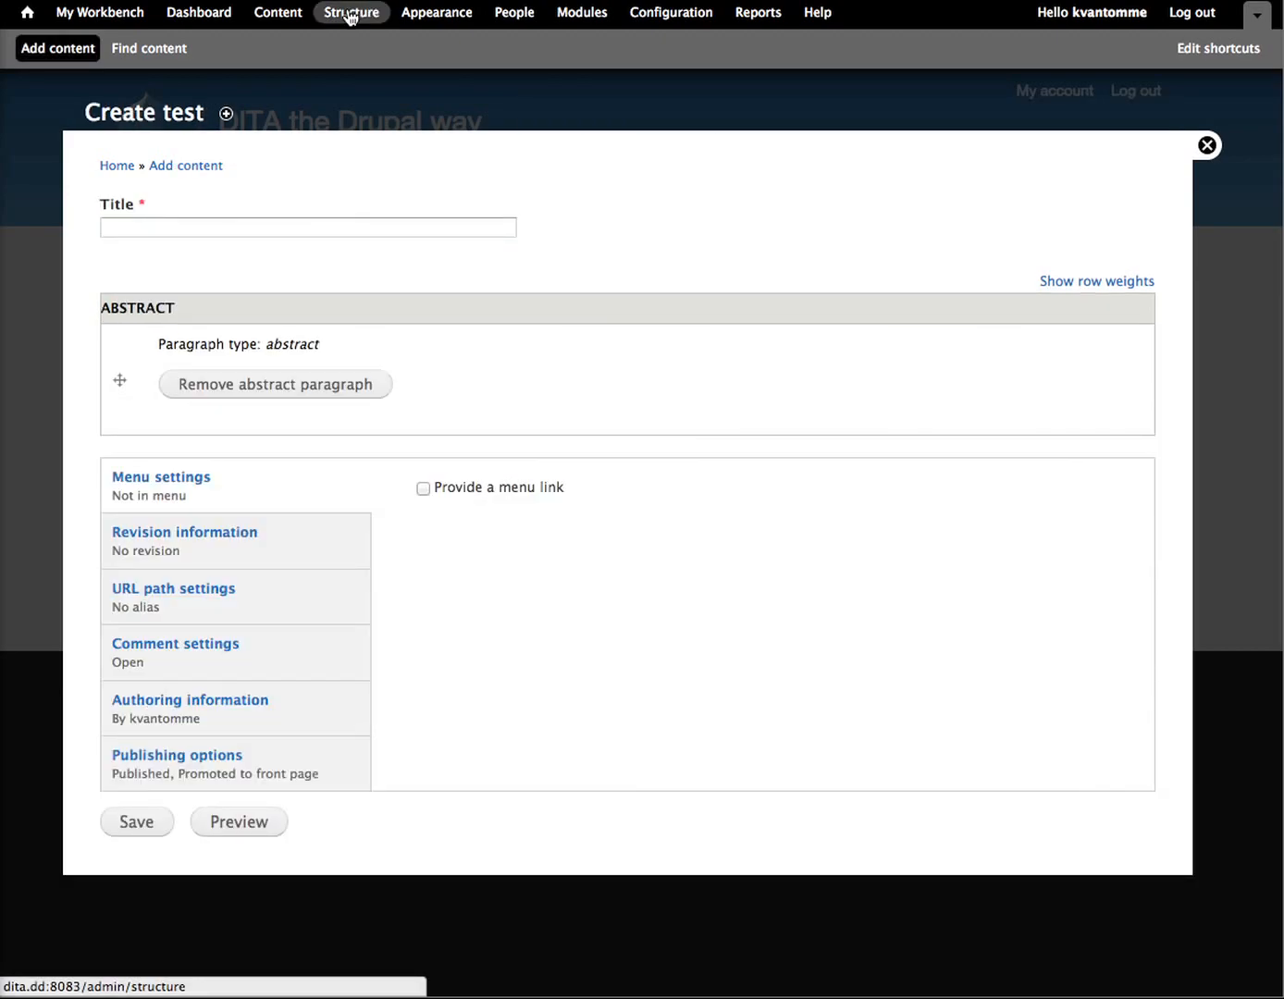
Step: Try to add a Long text field labelled abstract with the Text area (multiple rows) widget to the abstract paragraph bundle
{"action": "left_click", "coordinate": [350, 14]}
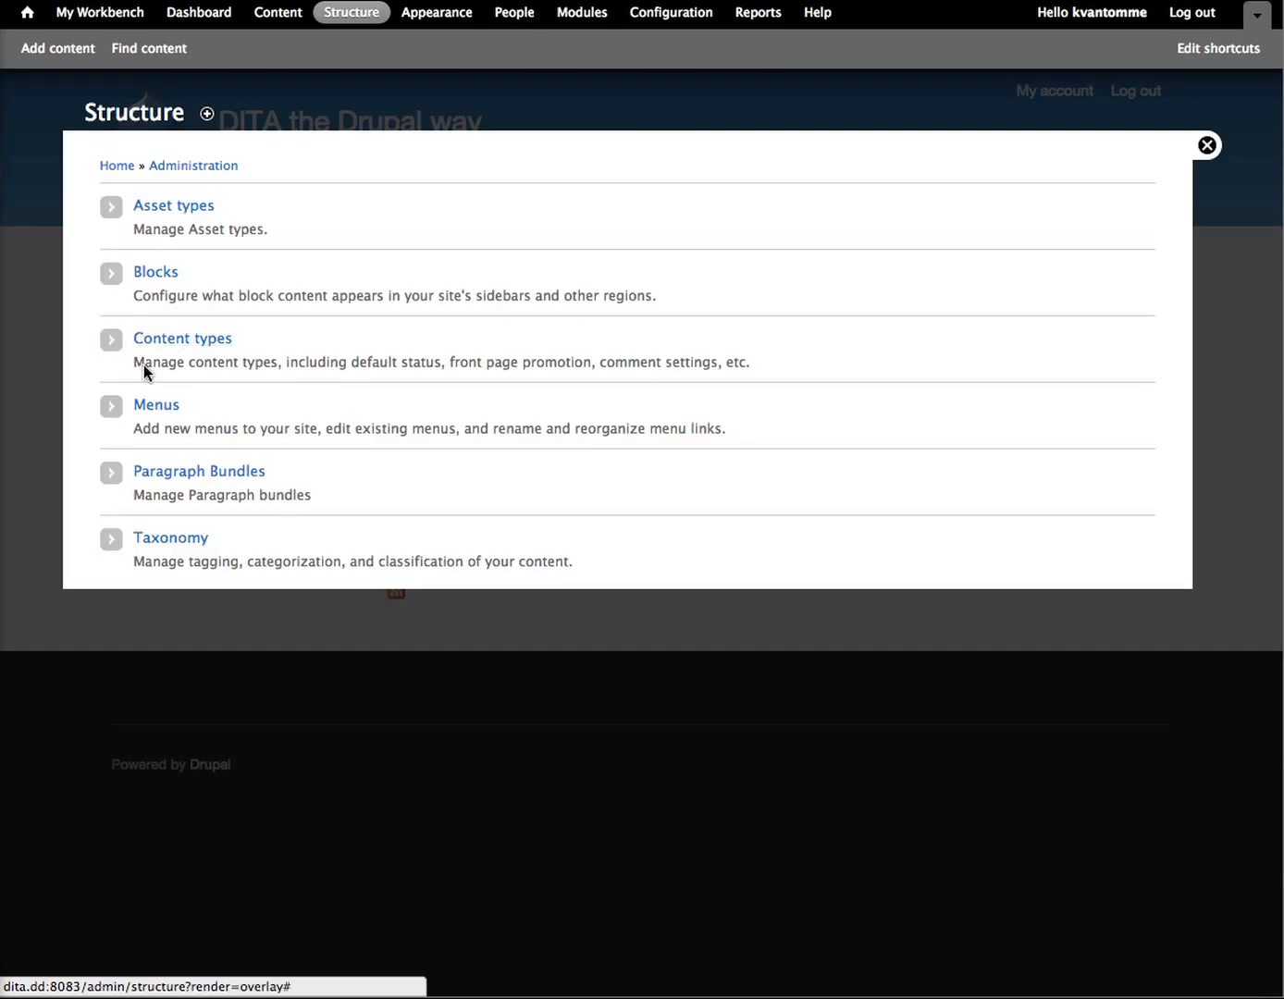
{"action": "left_click", "coordinate": [163, 478]}
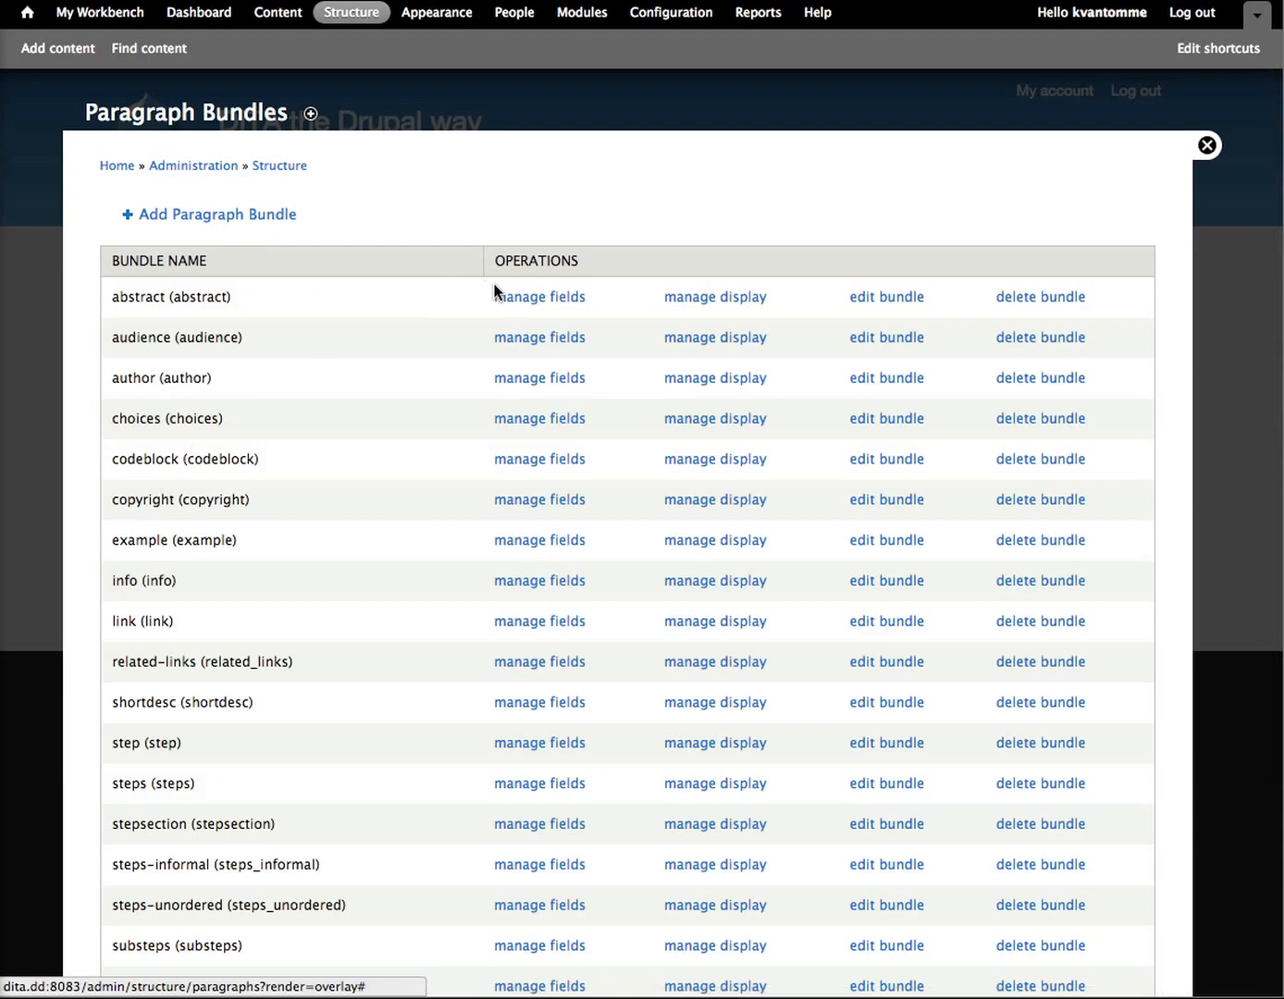
{"action": "left_click", "coordinate": [531, 300]}
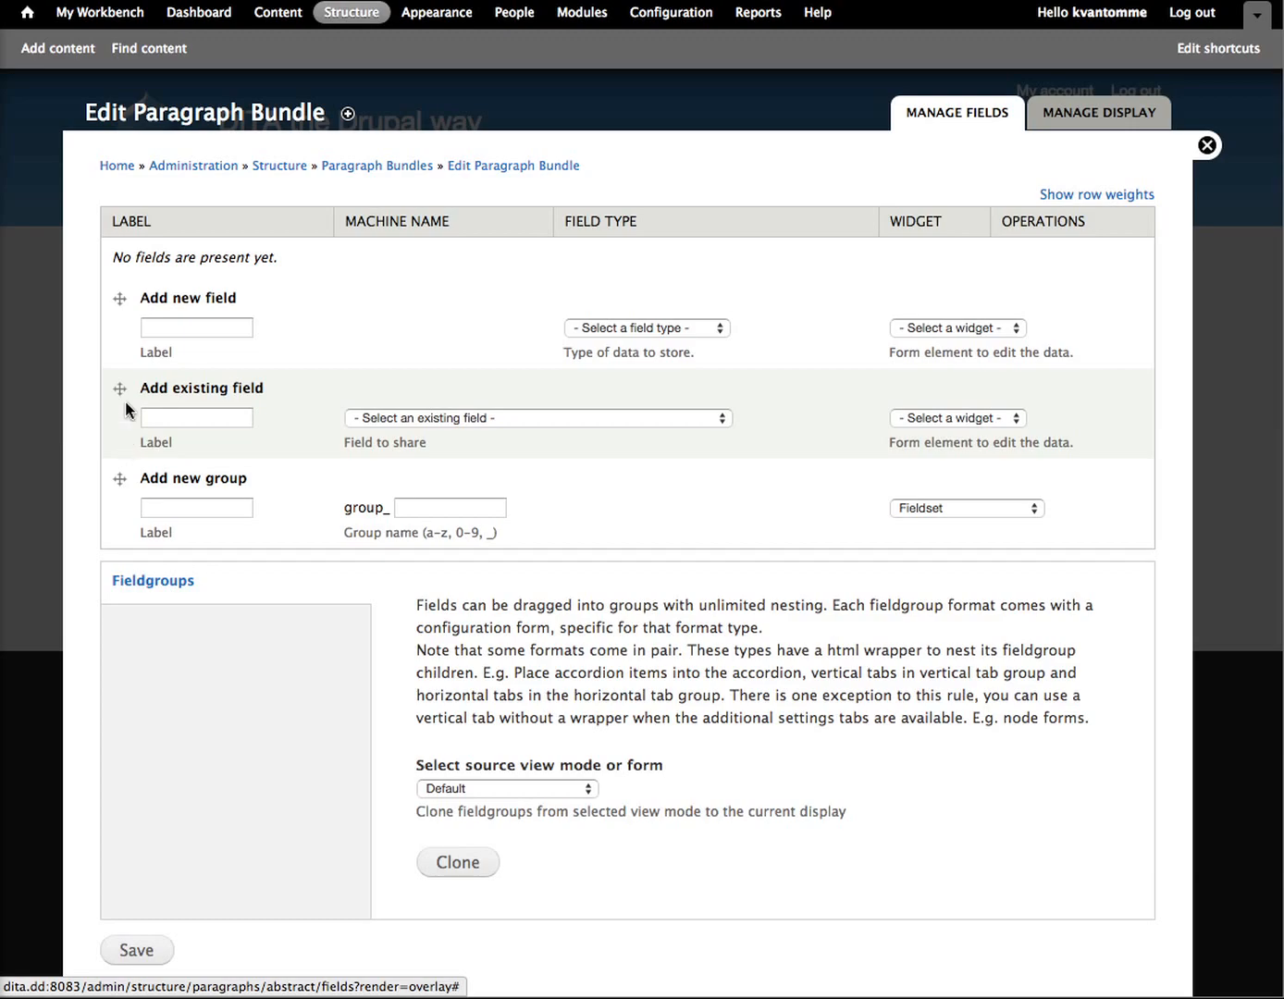
{"action": "left_click", "coordinate": [183, 335]}
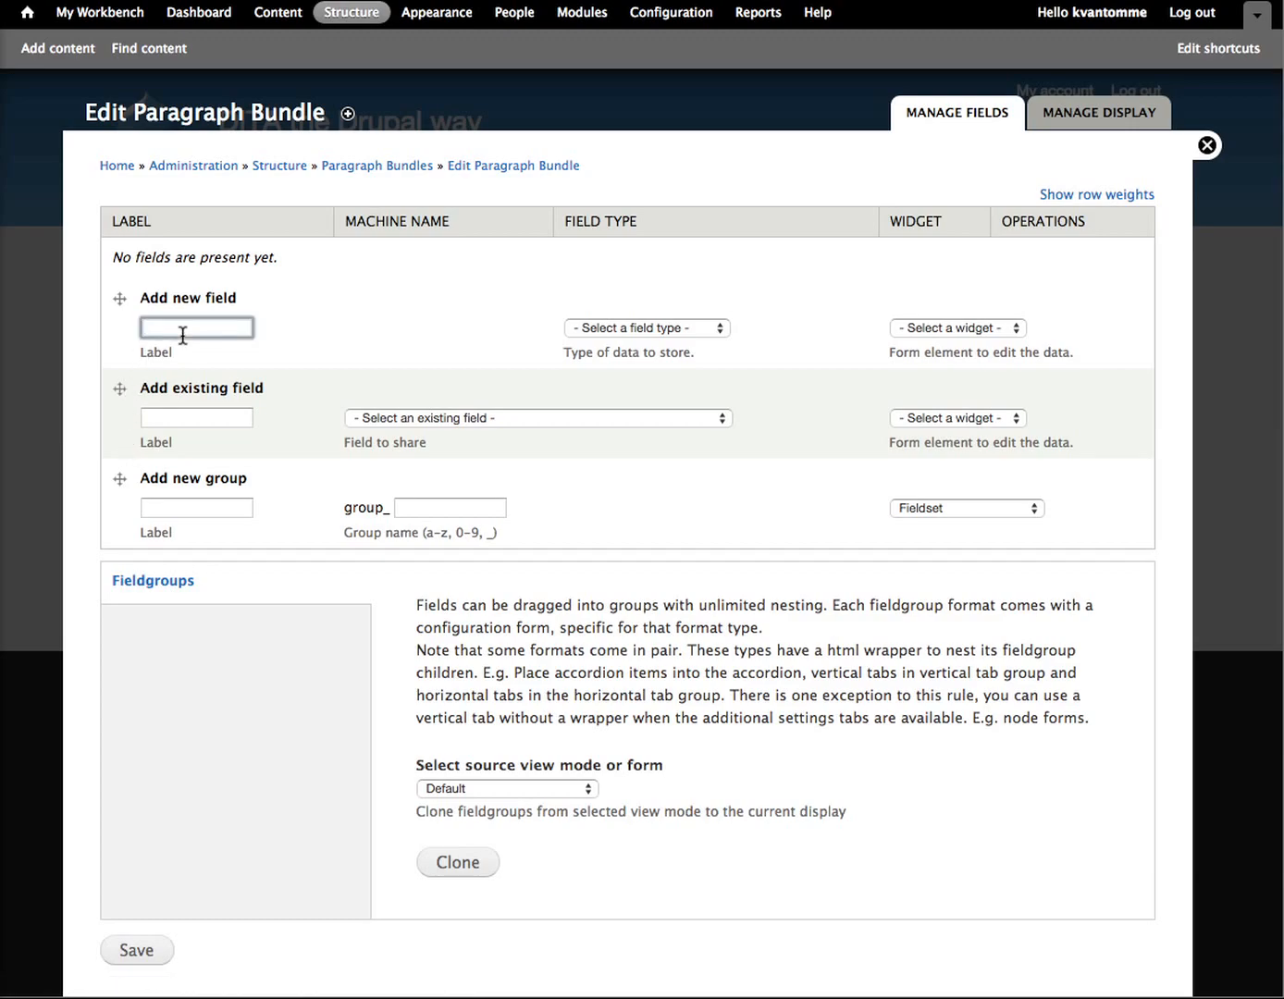
{"action": "type", "text": "abstract"}
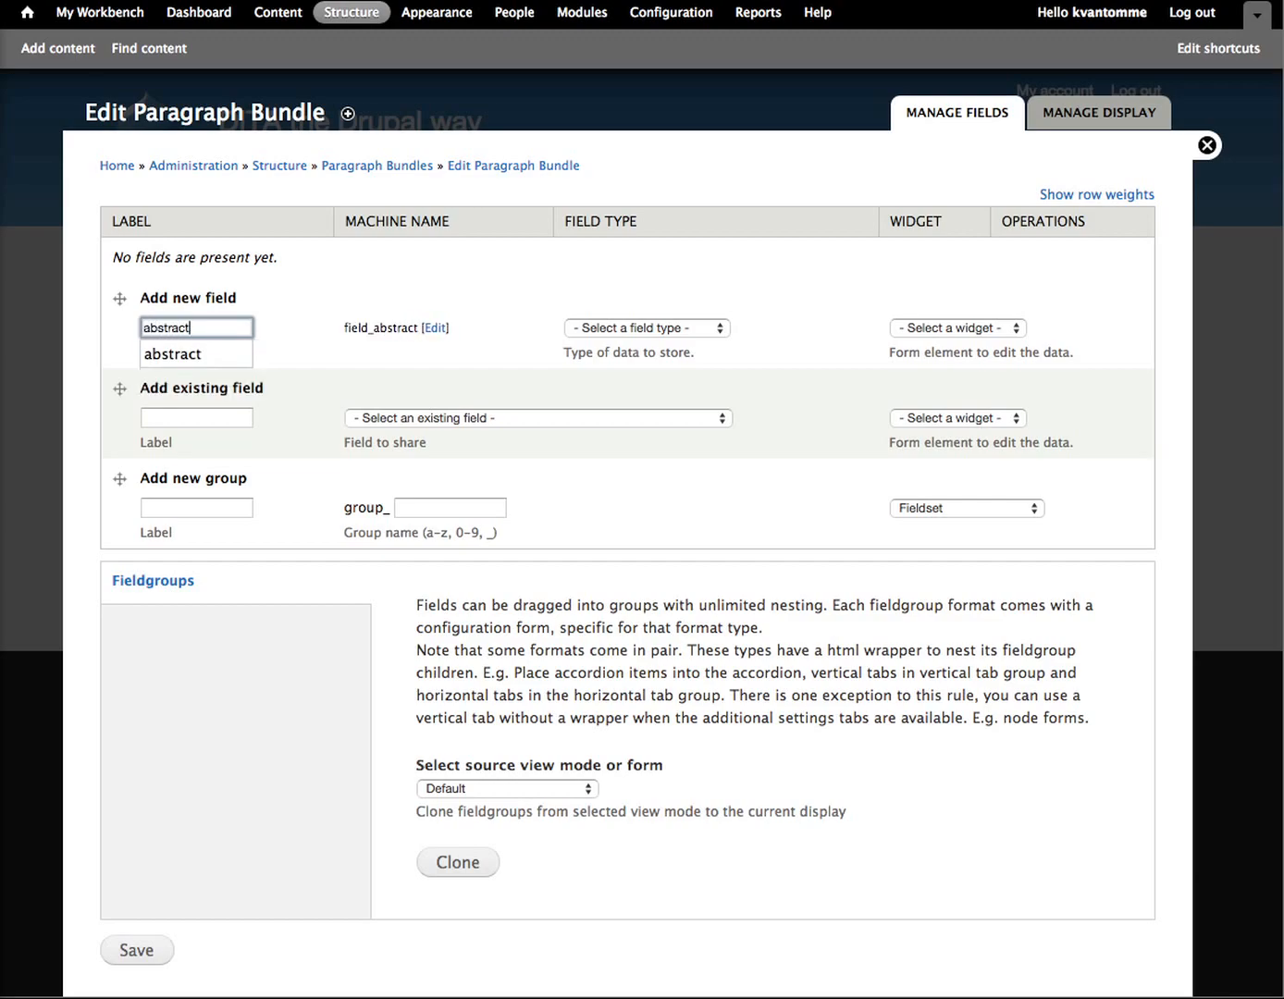
{"action": "left_click", "coordinate": [604, 329]}
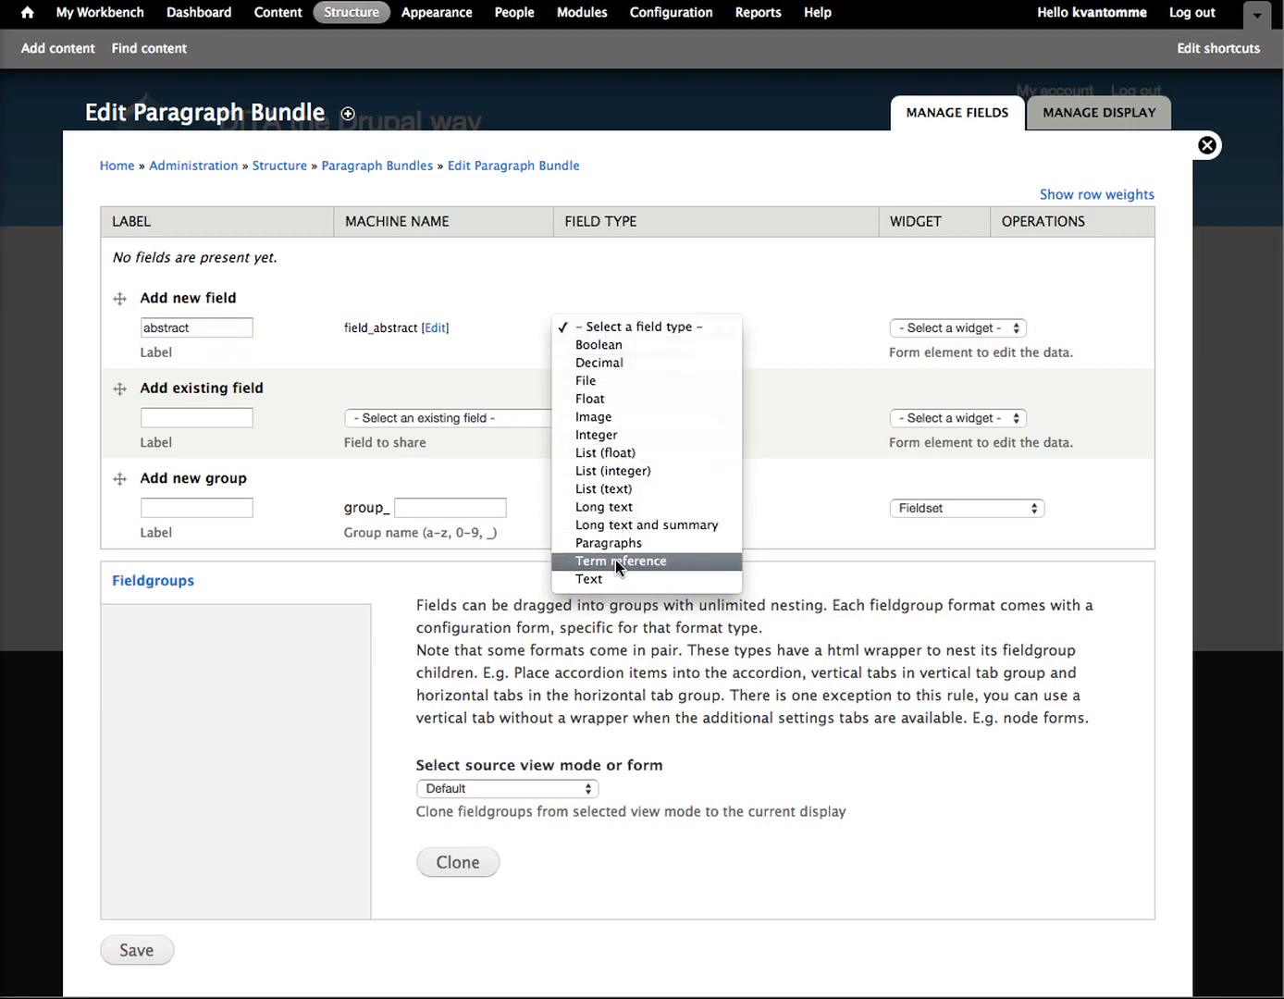
{"action": "left_click", "coordinate": [611, 507]}
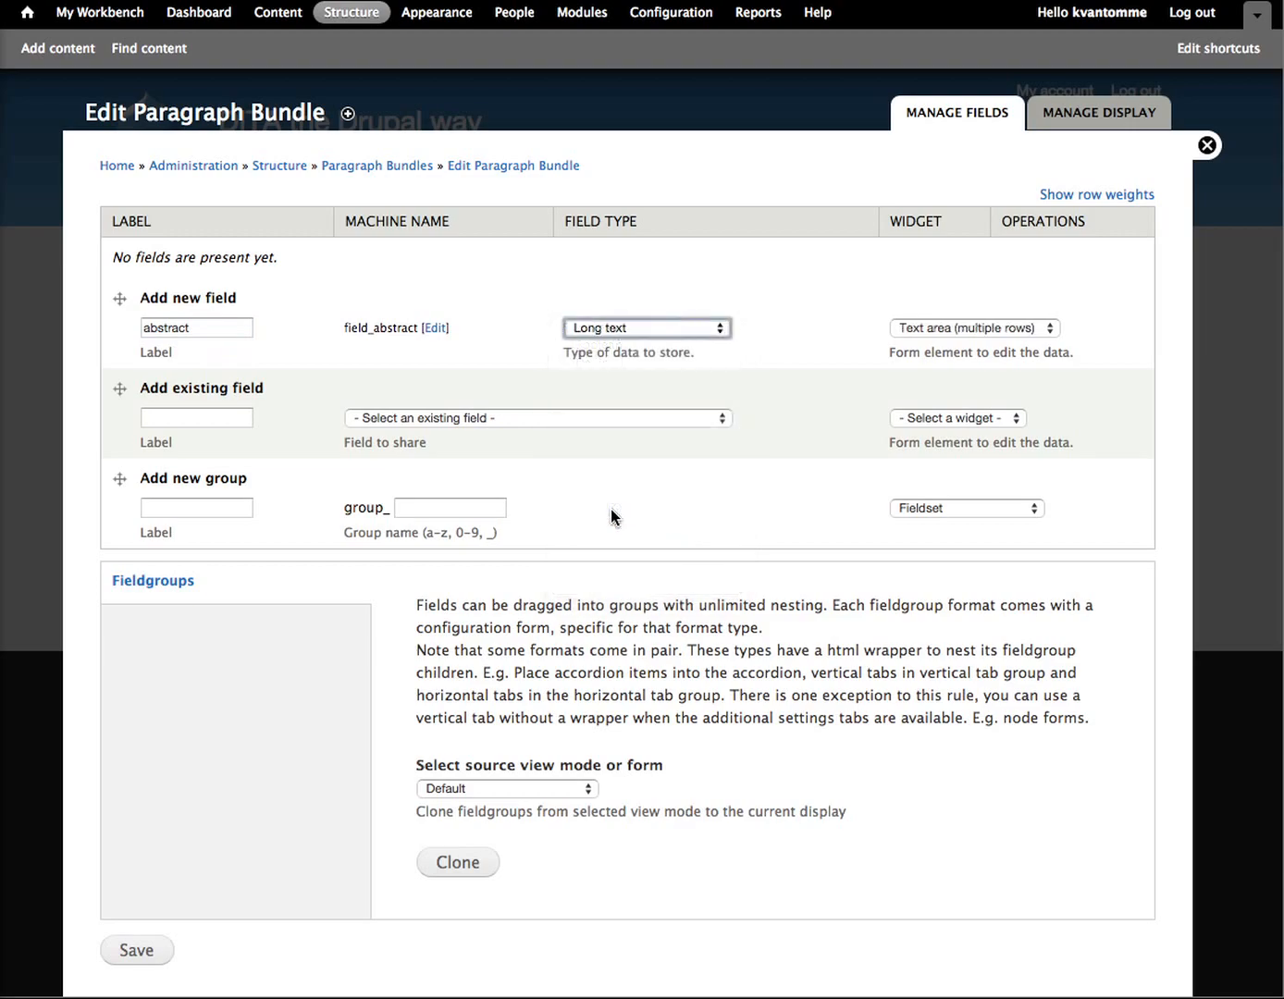
{"action": "left_click", "coordinate": [922, 333]}
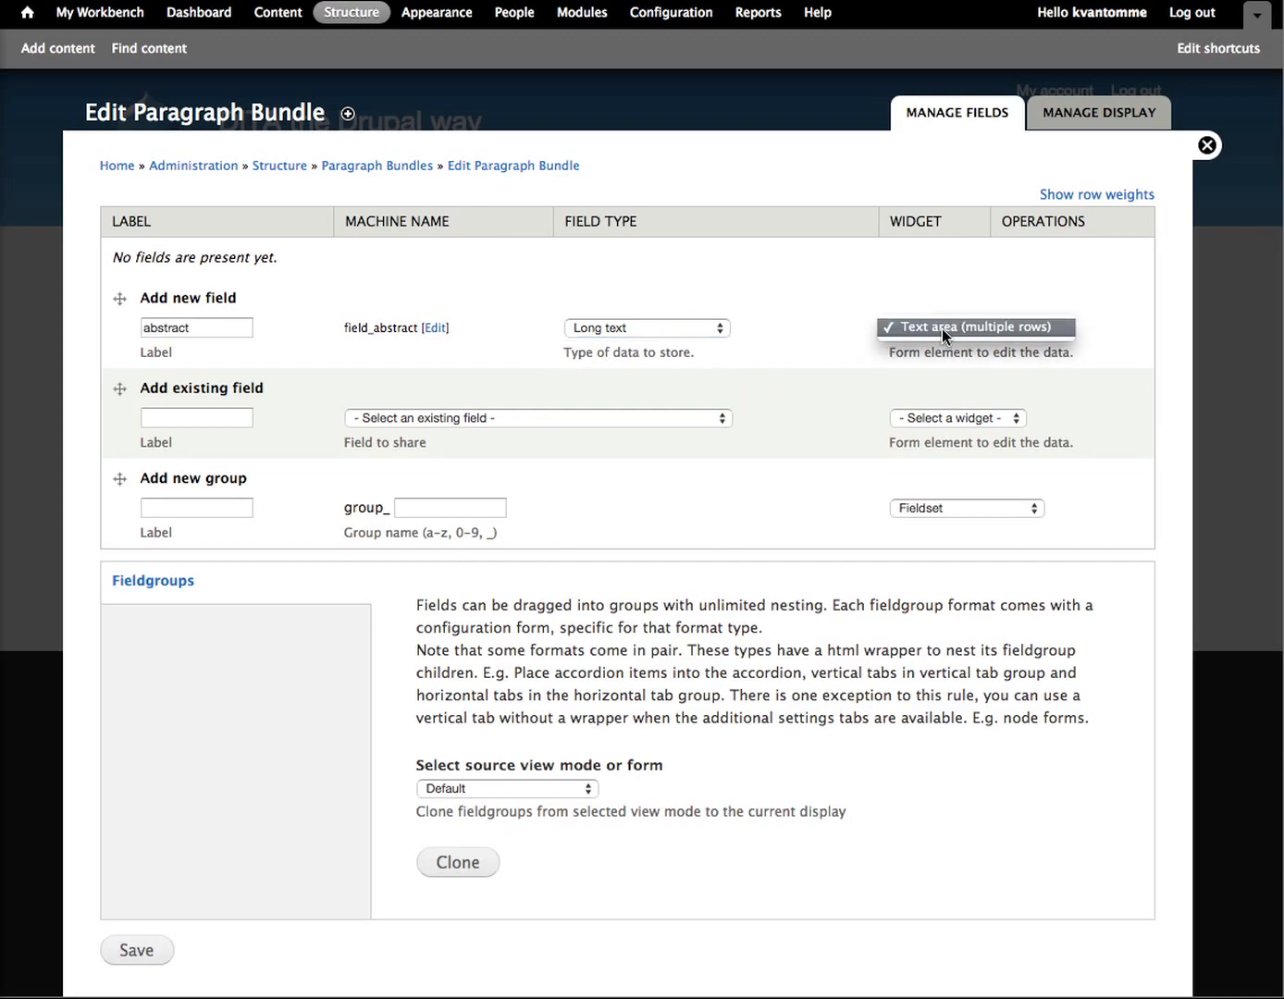
{"action": "left_click", "coordinate": [923, 337]}
{"action": "scroll", "coordinate": [604, 626], "scroll_direction": "down", "scroll_amount": 2}
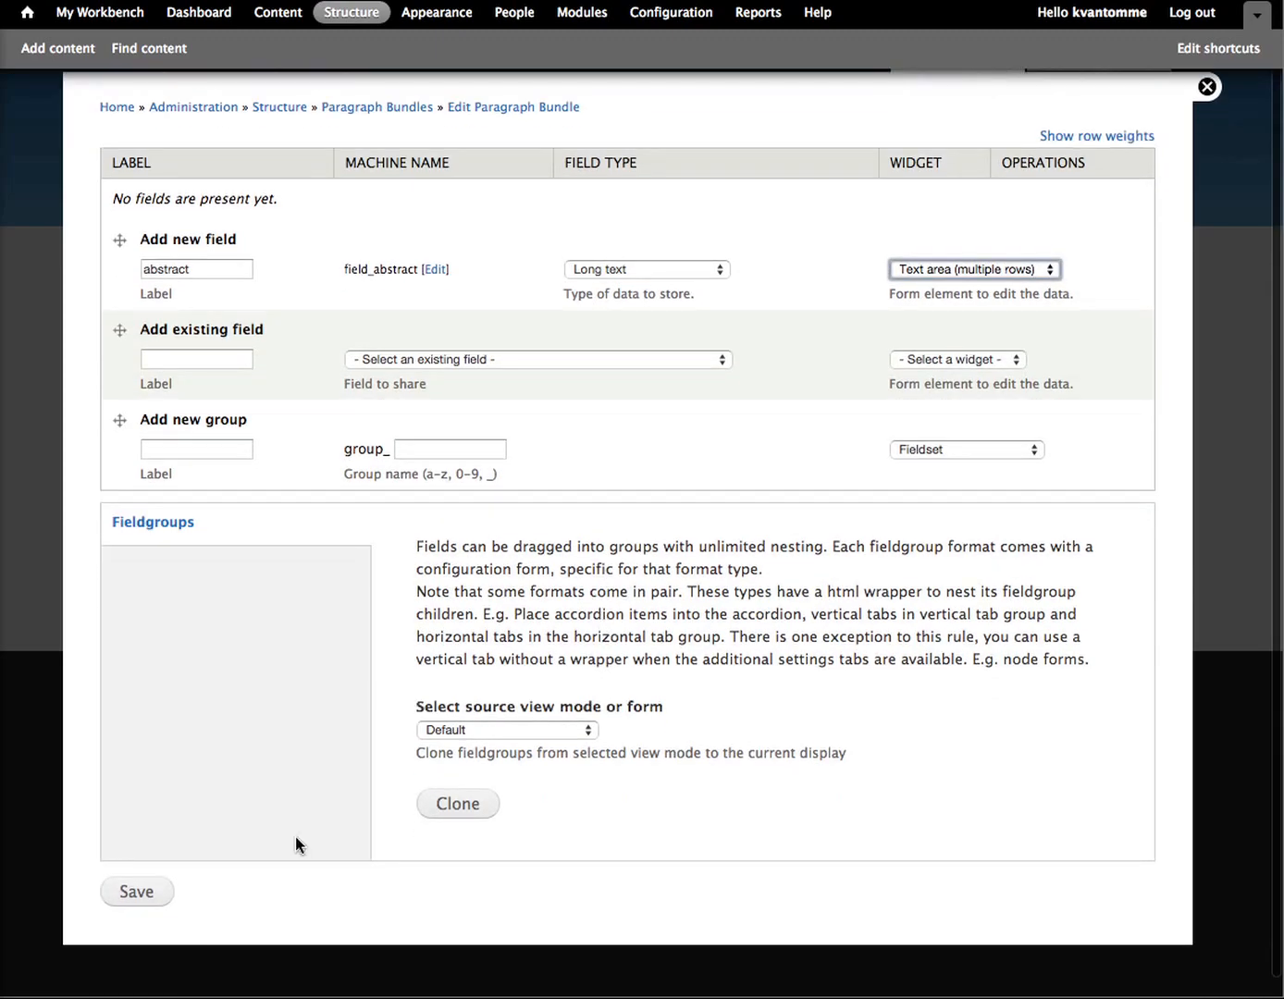
{"action": "left_click", "coordinate": [133, 908]}
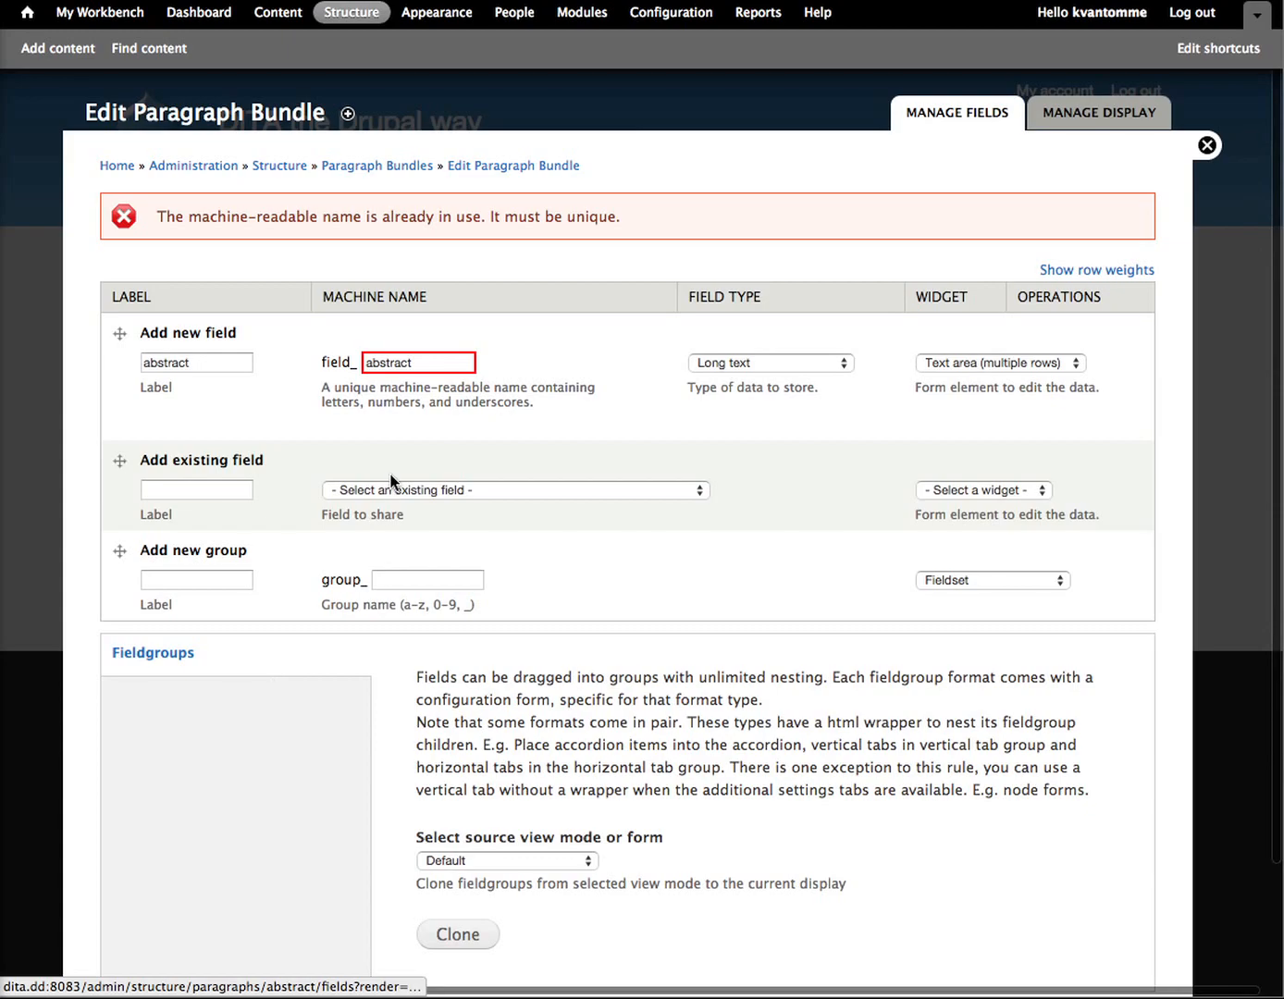
Step: Change the new field's machine name to abstract_content, add it to the abstract paragraph bundle, and save its field settings
{"action": "left_click", "coordinate": [420, 366]}
{"action": "type", "text": "_content"}
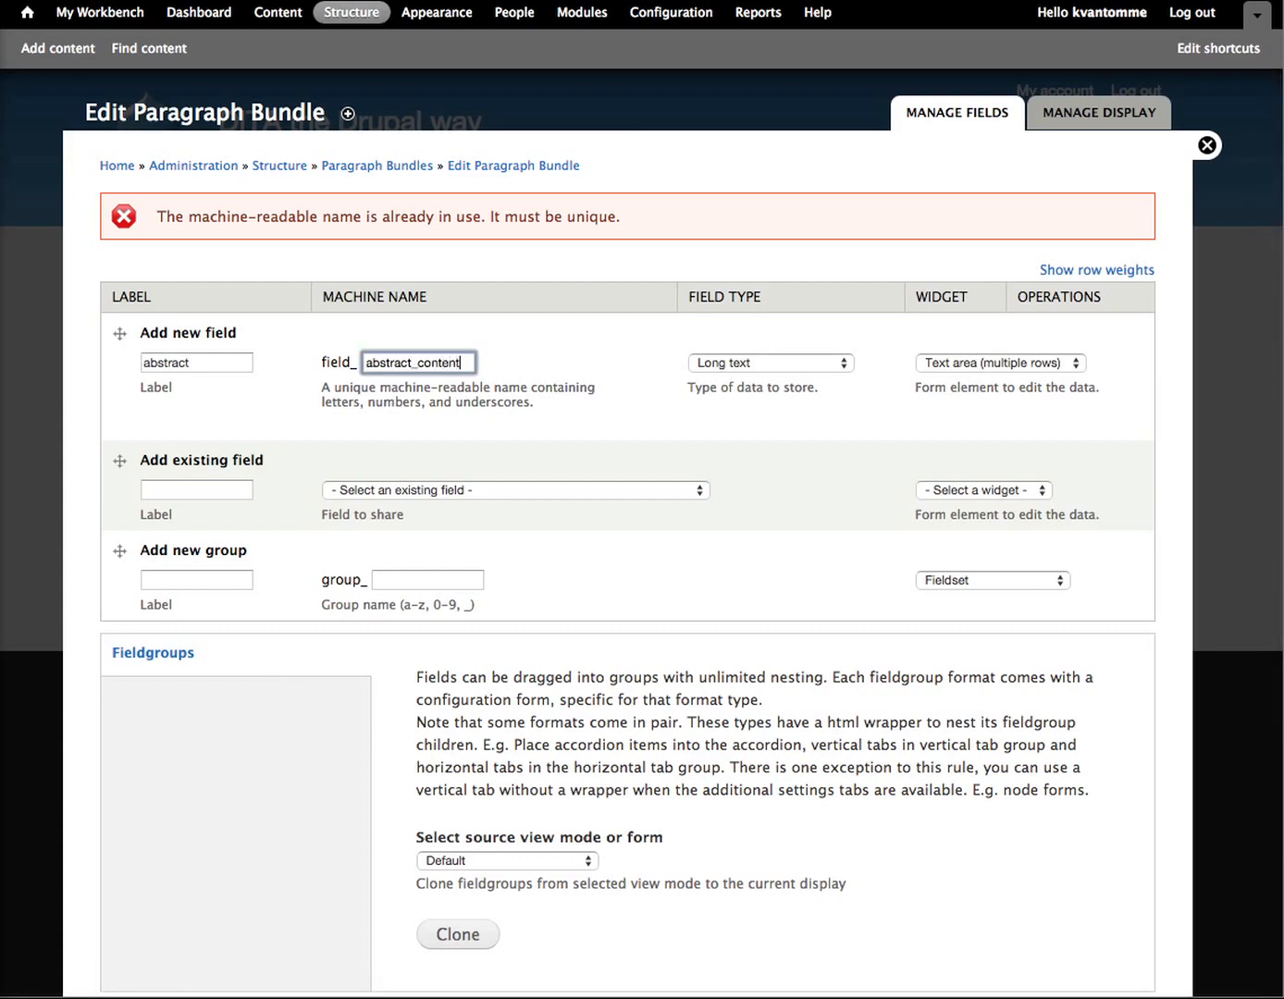
{"action": "scroll", "coordinate": [500, 490], "scroll_direction": "down", "scroll_amount": 3}
{"action": "left_click", "coordinate": [134, 895]}
{"action": "left_click", "coordinate": [207, 388]}
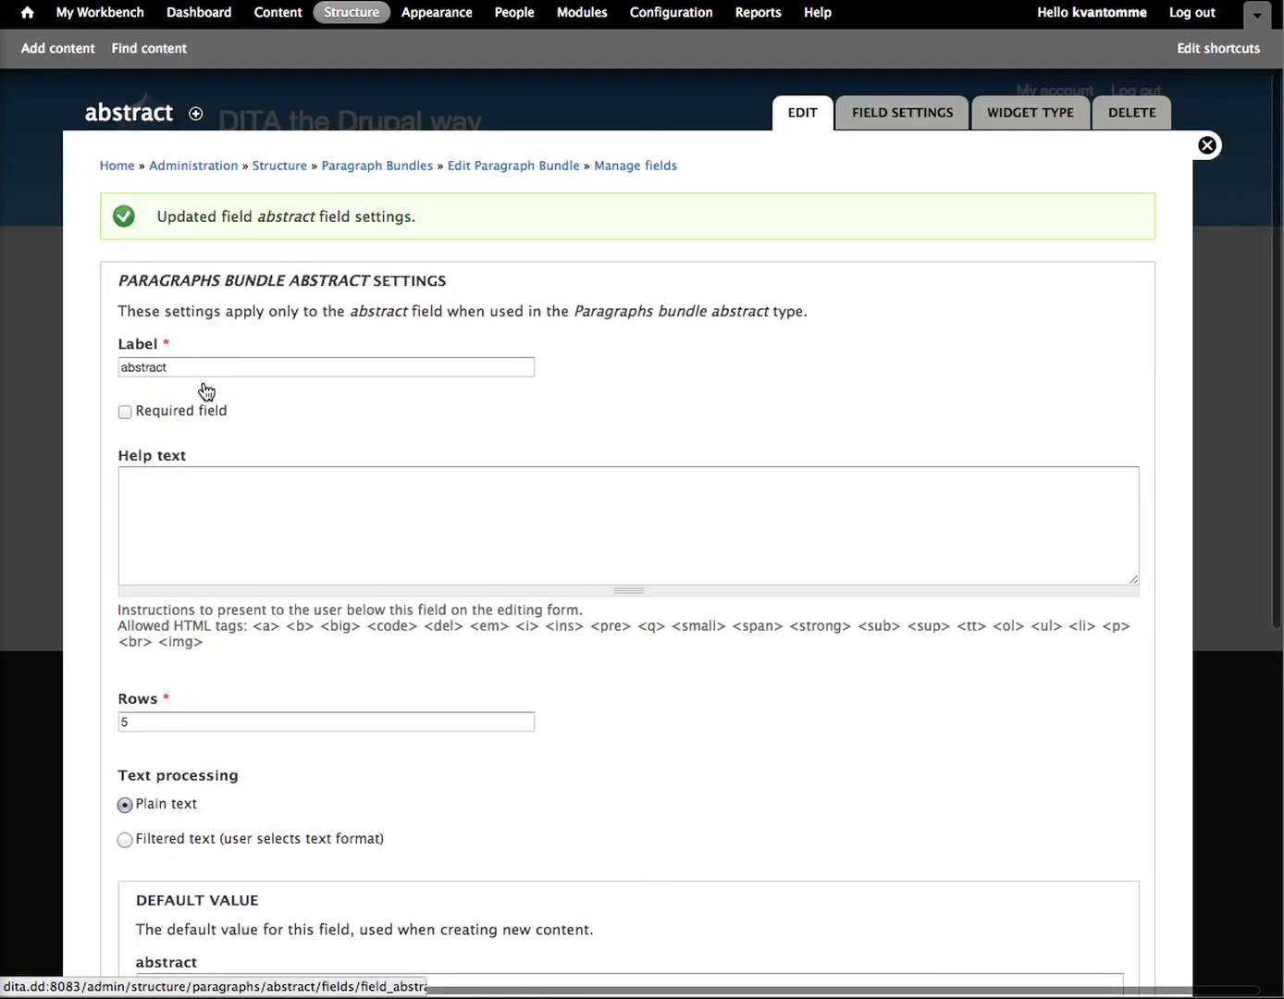
Step: Set the abstract field's text processing to Filtered text (user selects text format) and save its settings
{"action": "scroll", "coordinate": [269, 515], "scroll_direction": "down", "scroll_amount": 5}
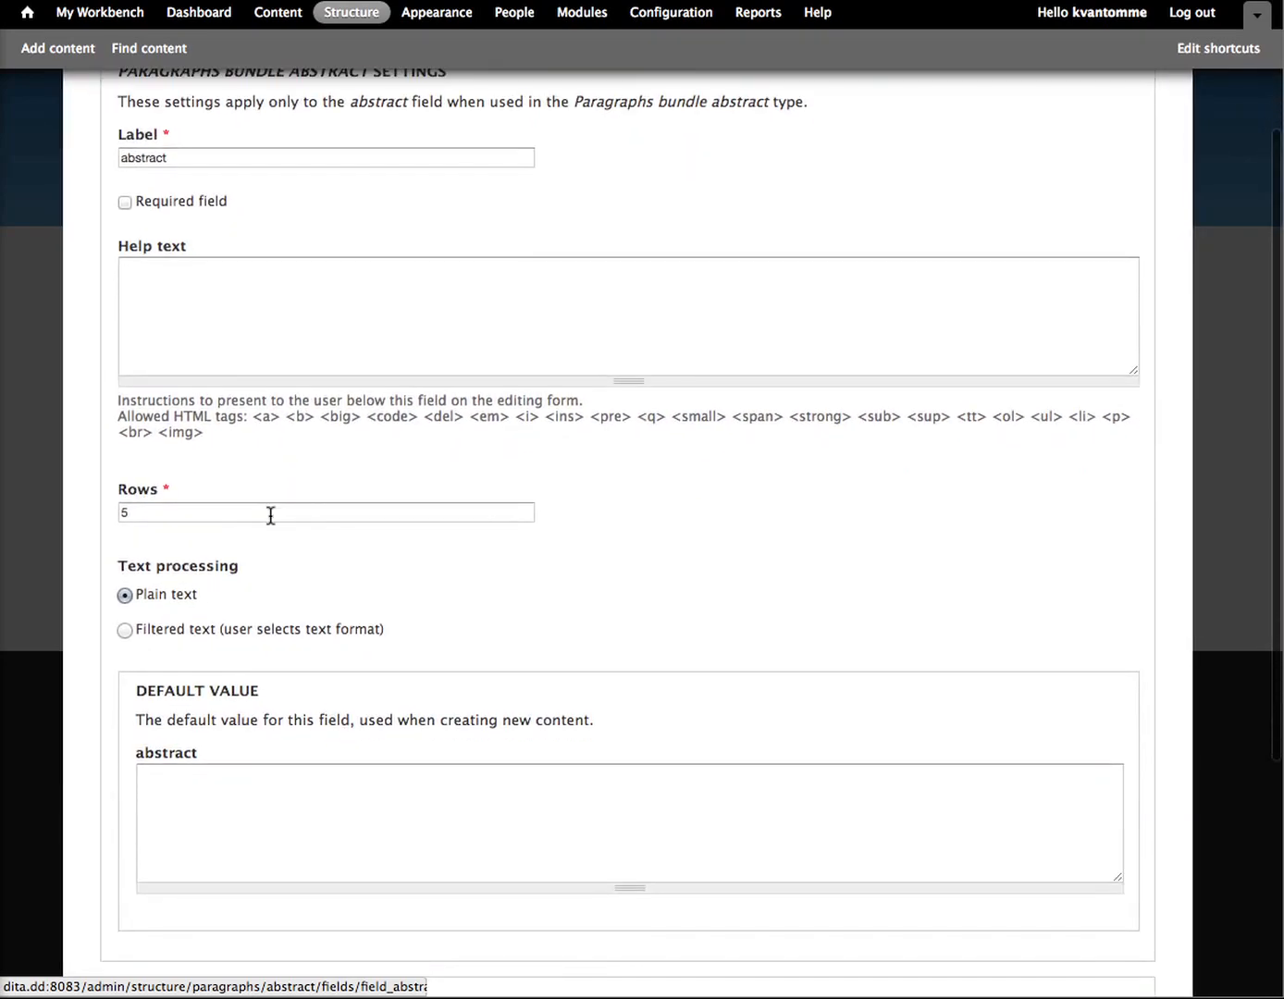
{"action": "right_click", "coordinate": [219, 400]}
{"action": "left_click", "coordinate": [126, 636]}
{"action": "left_click", "coordinate": [125, 631]}
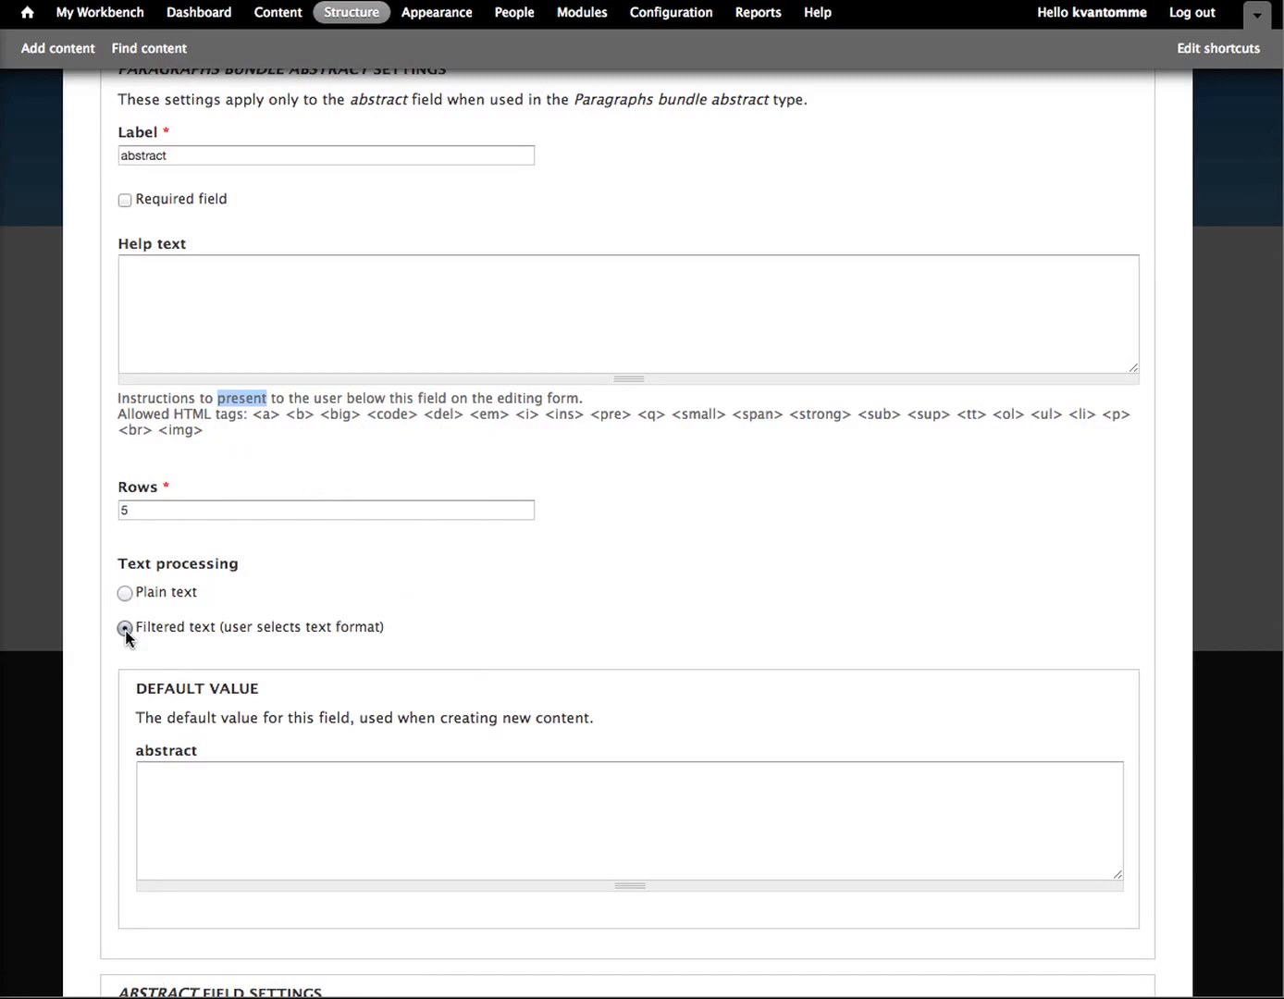
{"action": "scroll", "coordinate": [287, 735], "scroll_direction": "down", "scroll_amount": 5}
{"action": "left_click", "coordinate": [146, 895]}
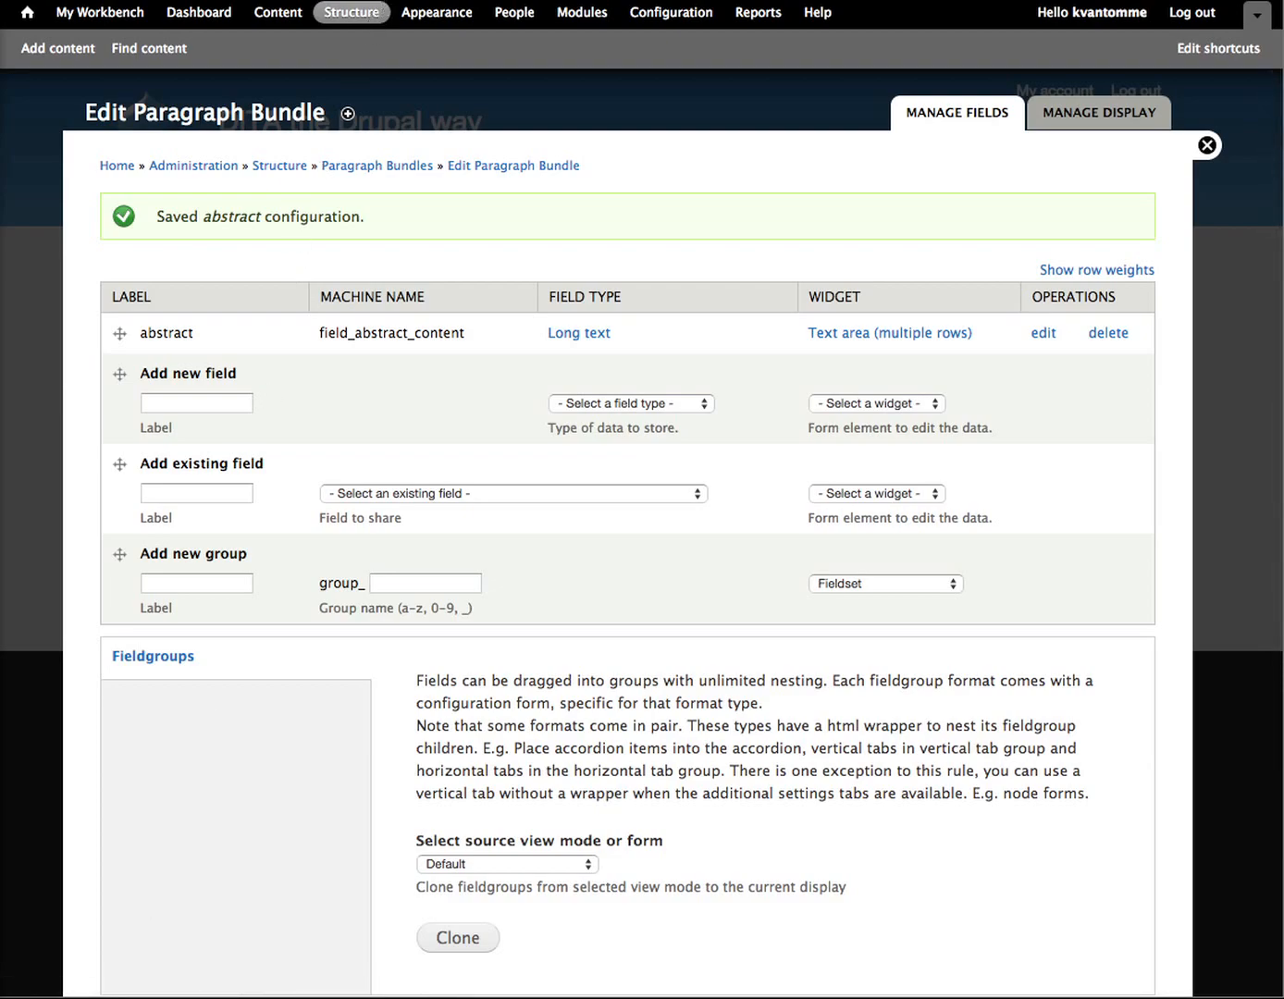
Step: Reload the new test content form and add a paragraph of type abstract
{"action": "key", "text": "ctrl+Tab"}
{"action": "key", "text": "super+r"}
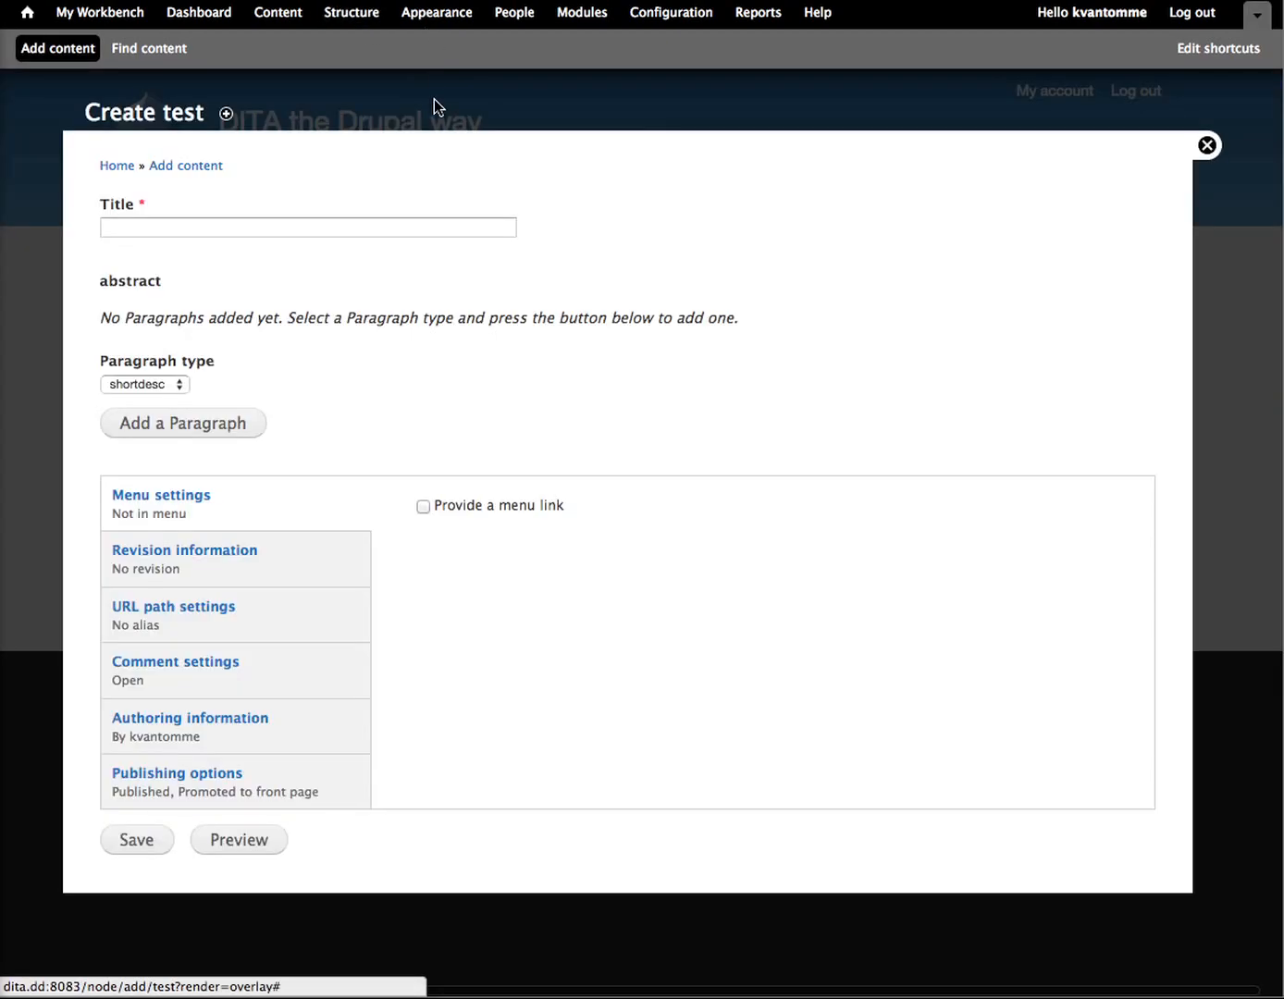
{"action": "left_click", "coordinate": [150, 382]}
{"action": "left_click", "coordinate": [144, 399]}
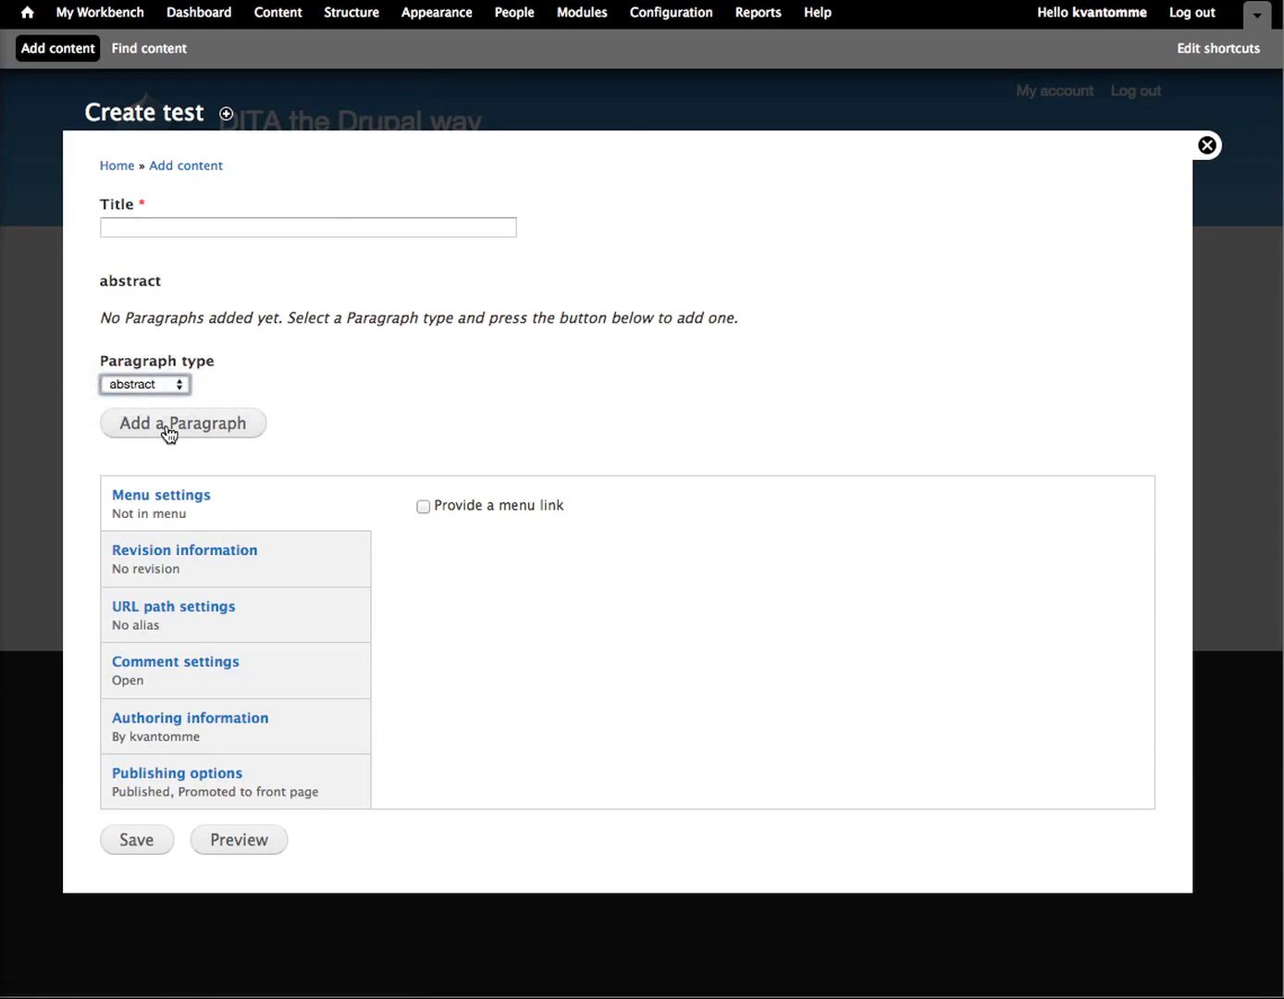
{"action": "left_click", "coordinate": [169, 428]}
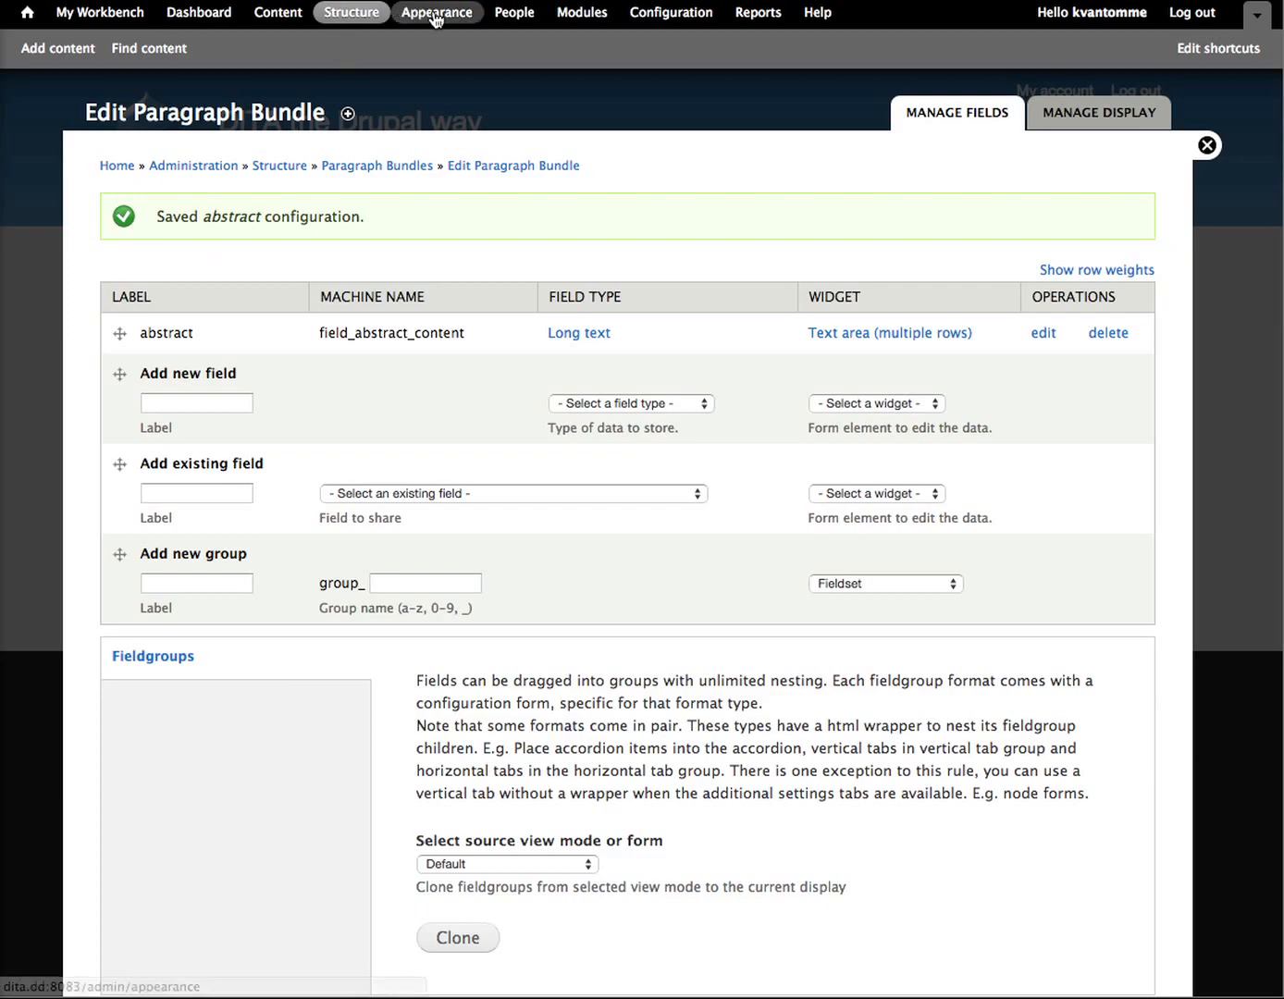
Step: Search the site structure overview for asset and open the Asset types page
{"action": "left_click", "coordinate": [332, 18]}
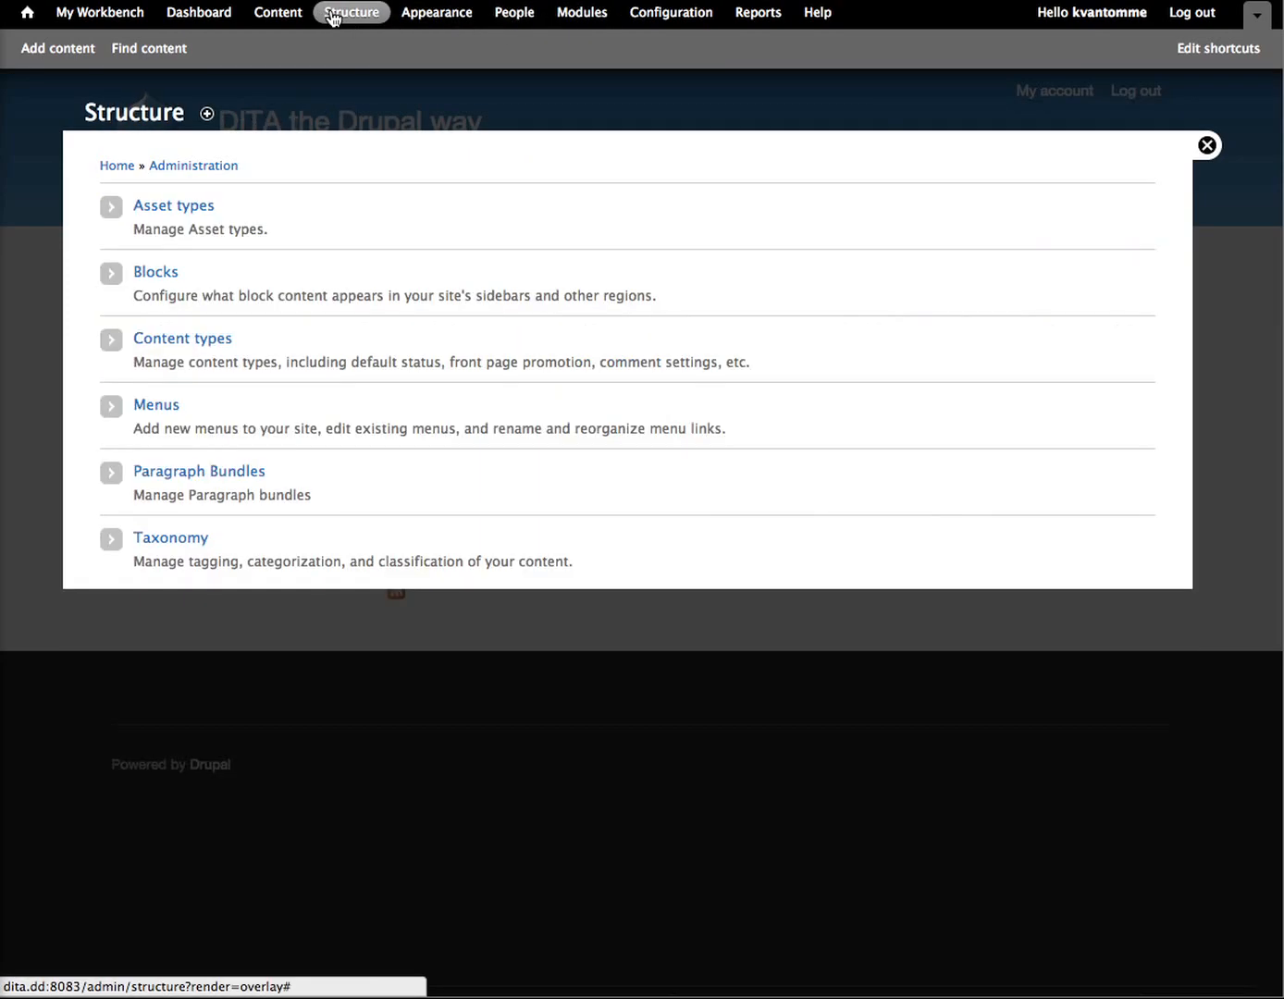
{"action": "key", "text": "super+f"}
{"action": "type", "text": "asset"}
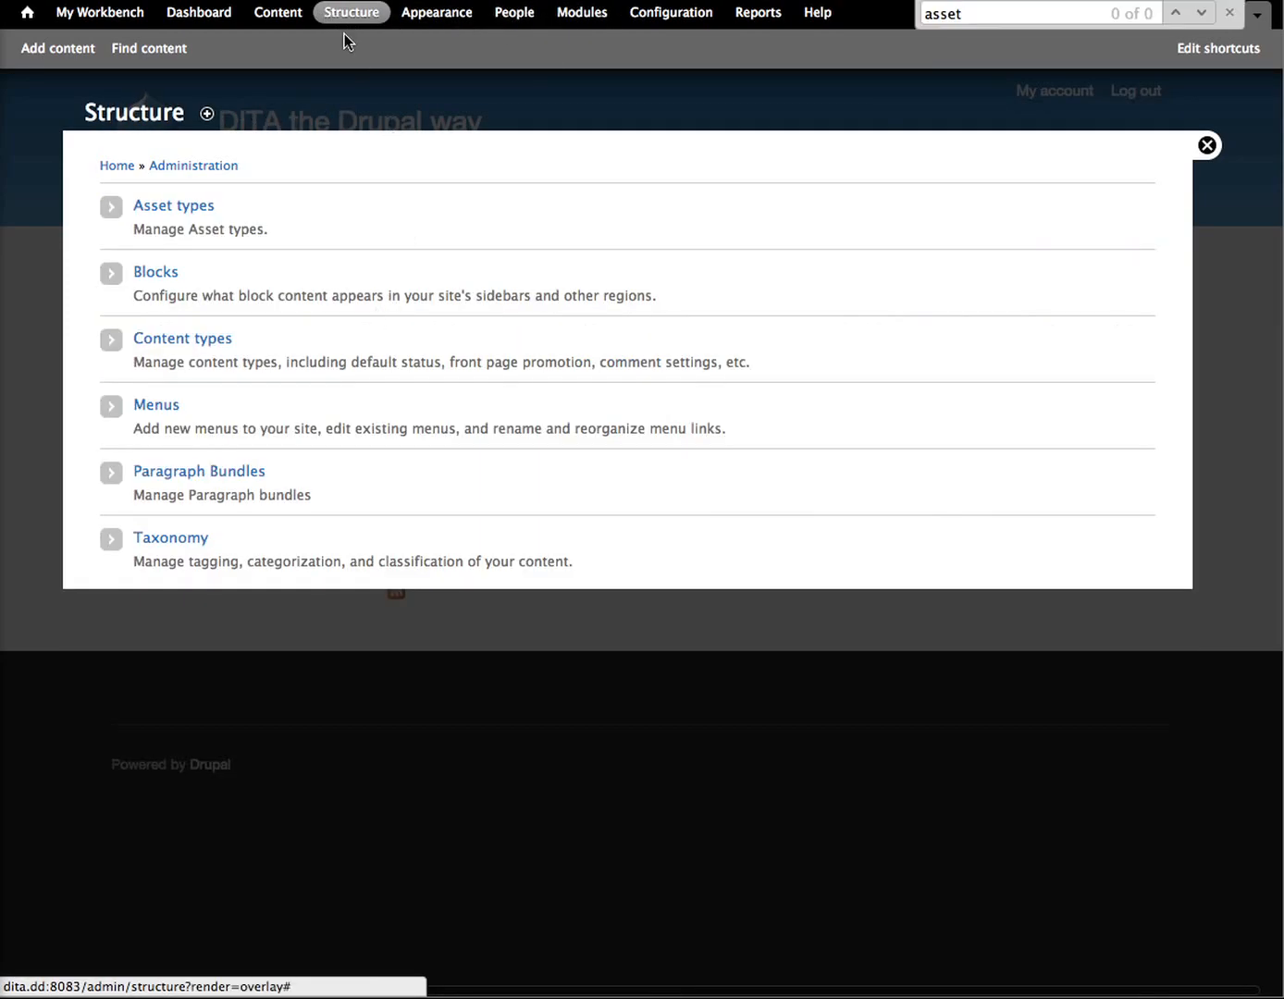
{"action": "left_click", "coordinate": [167, 211]}
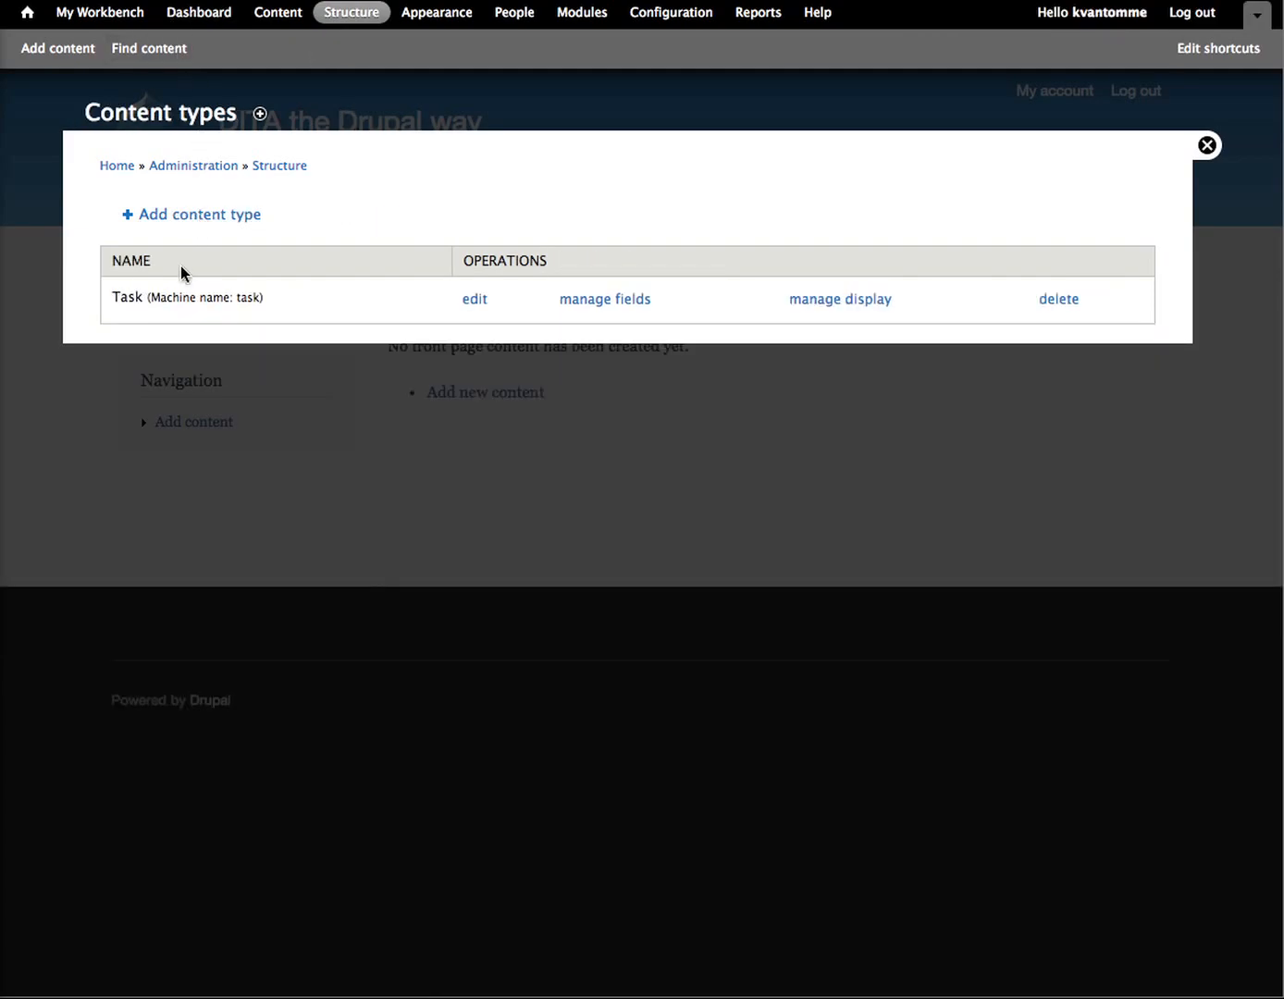
Step: Start a new Task content item
{"action": "left_click", "coordinate": [57, 48]}
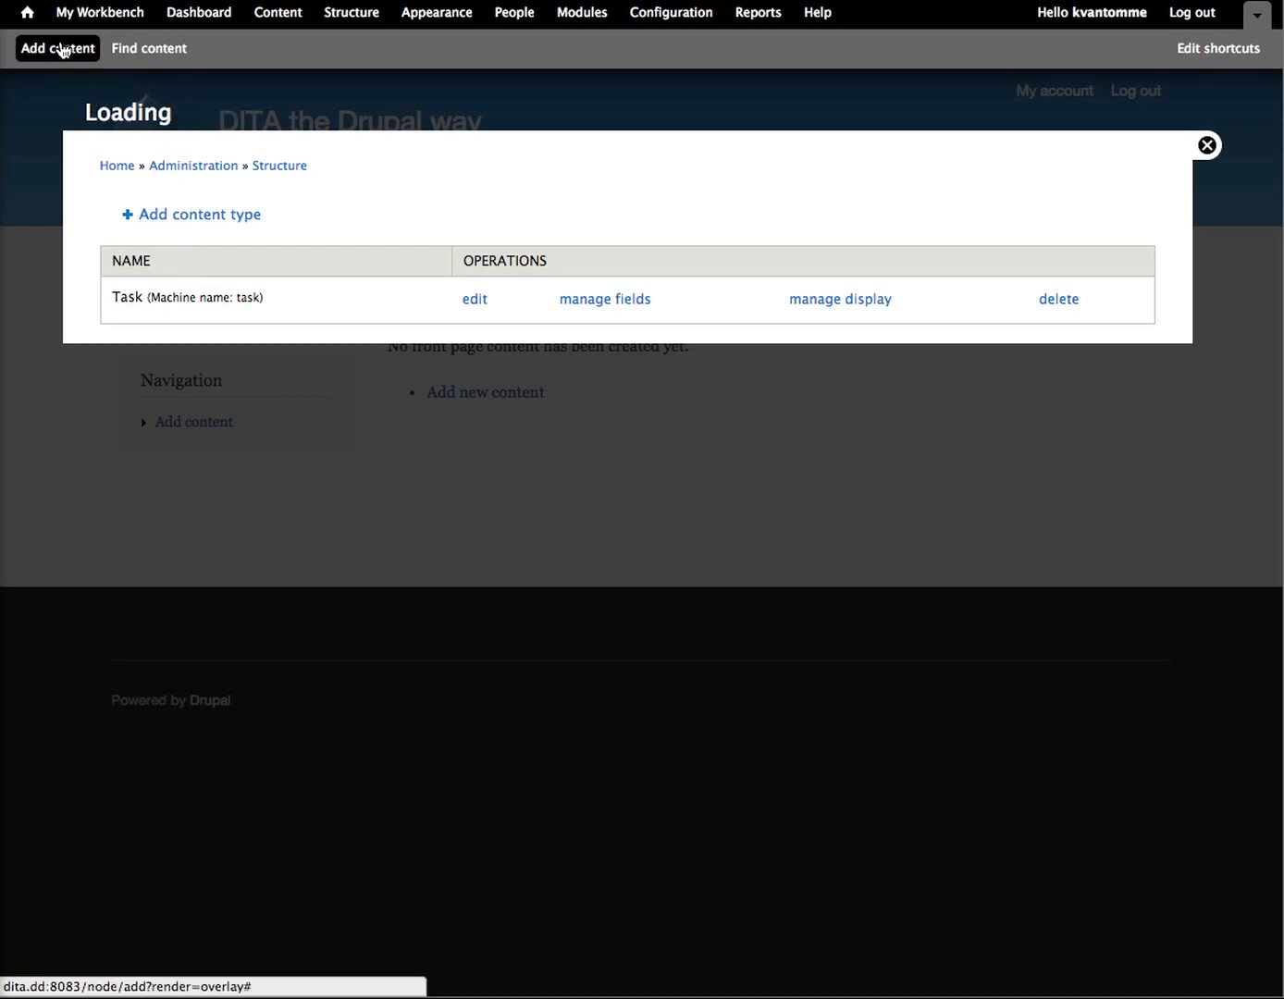
{"action": "left_click", "coordinate": [153, 216]}
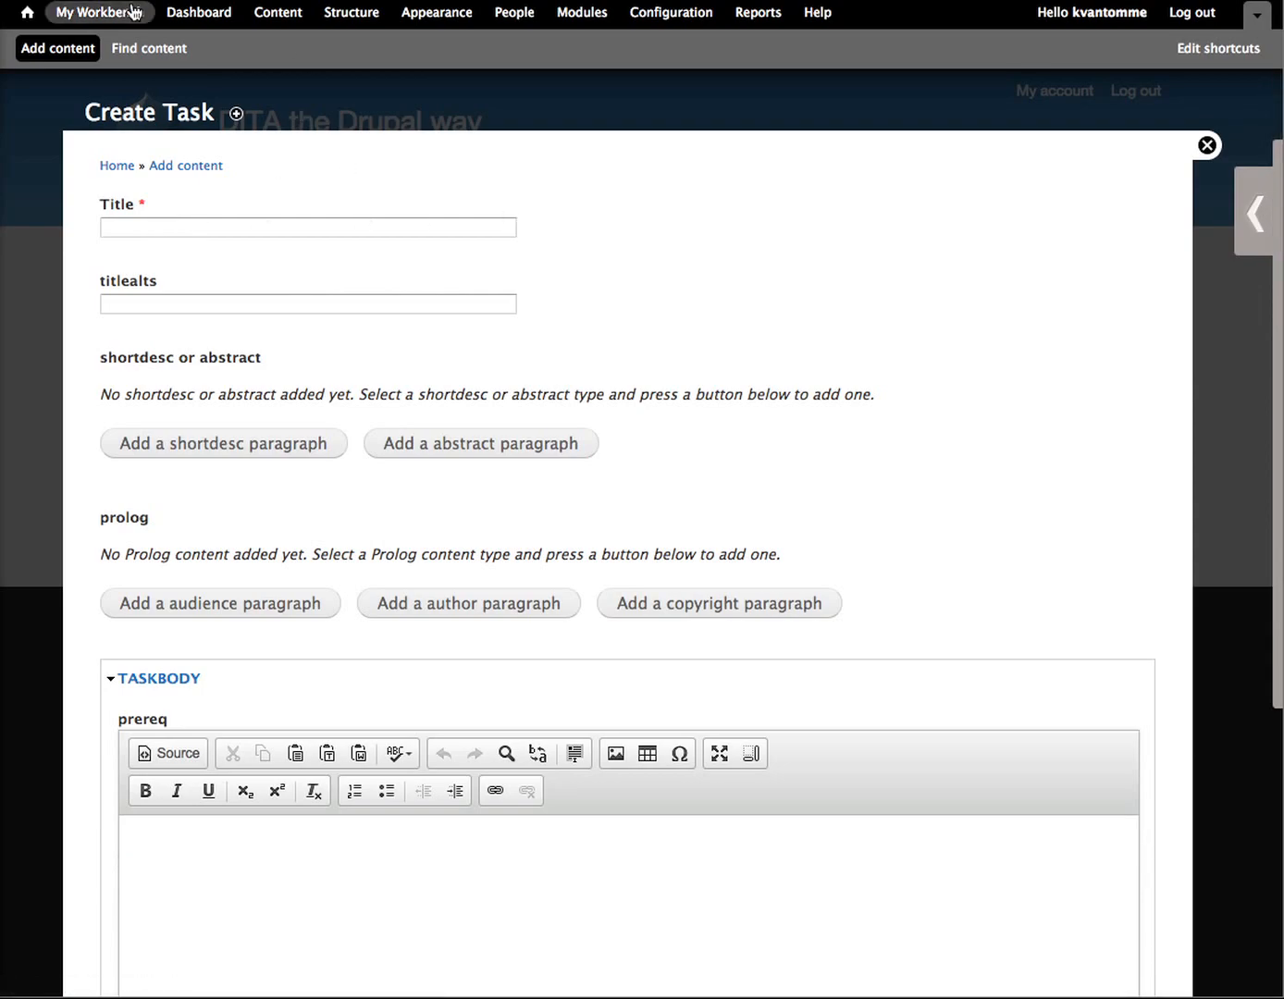
Step: Open the Task content type's fields and examine which paragraph bundles its steps field allows
{"action": "left_click", "coordinate": [347, 17]}
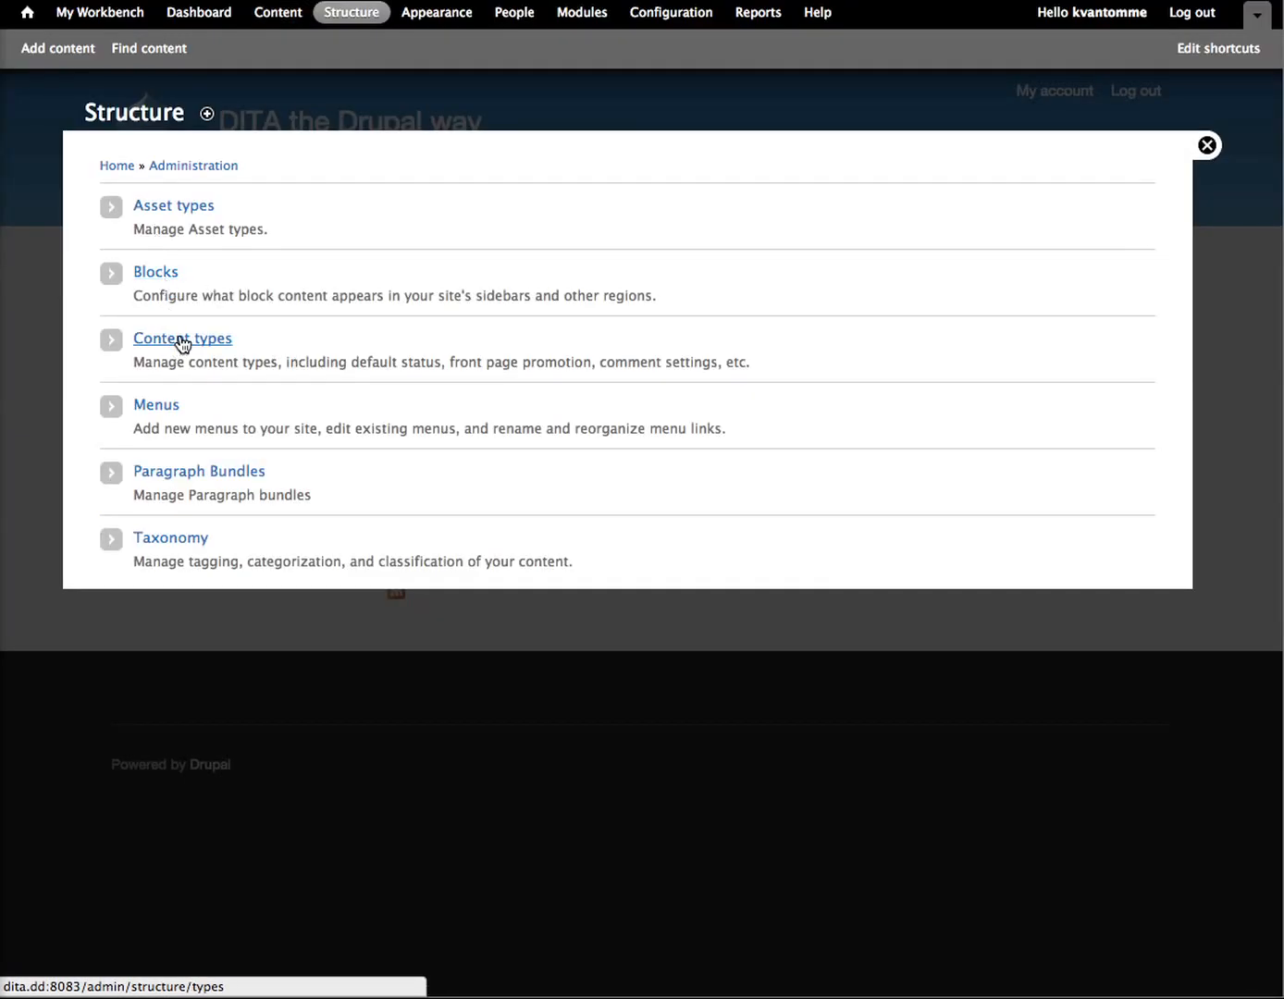
{"action": "left_click", "coordinate": [177, 339]}
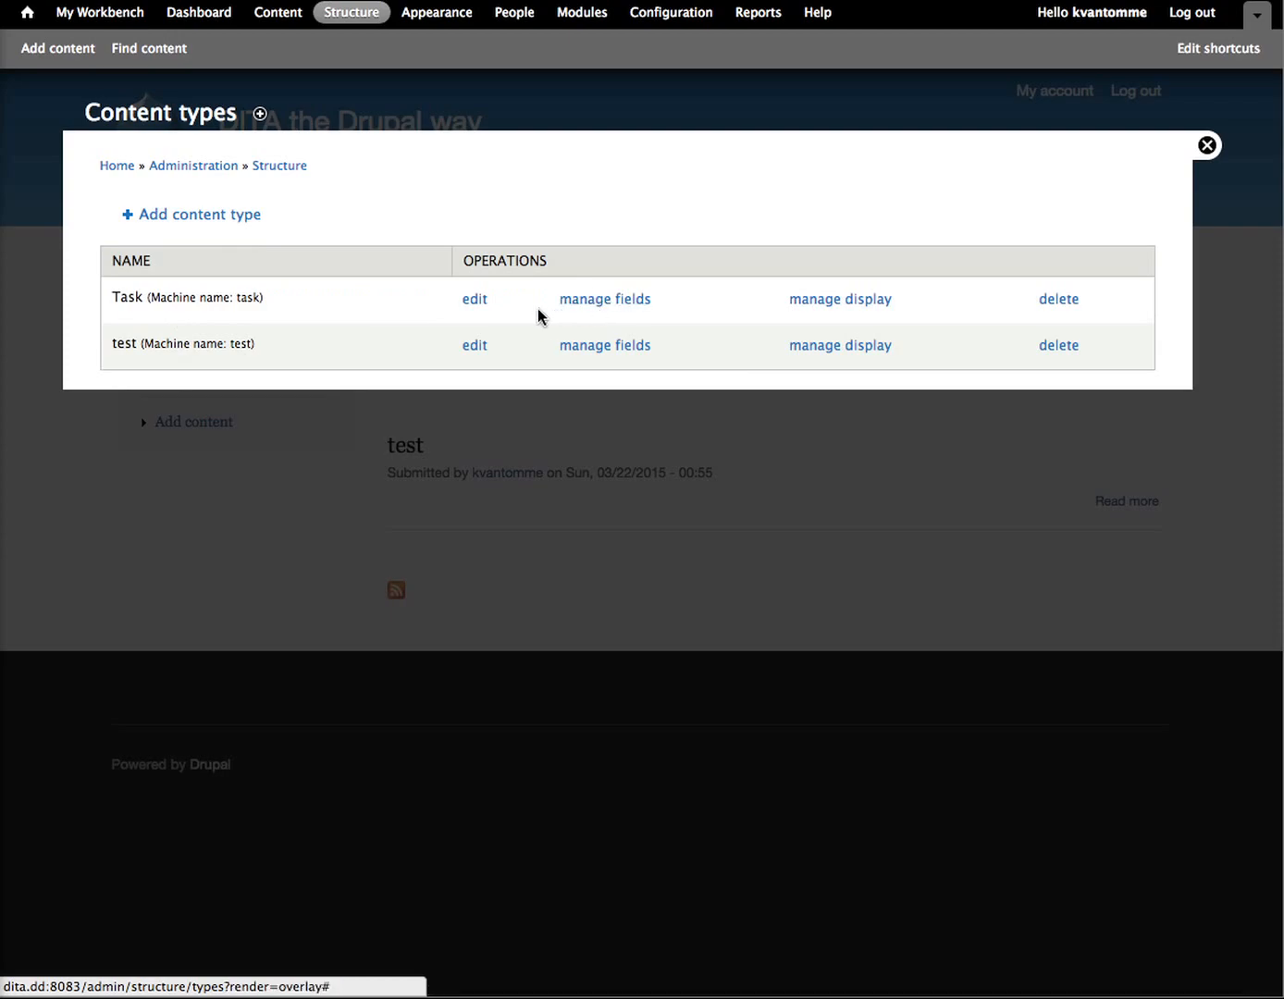
{"action": "left_click", "coordinate": [601, 304]}
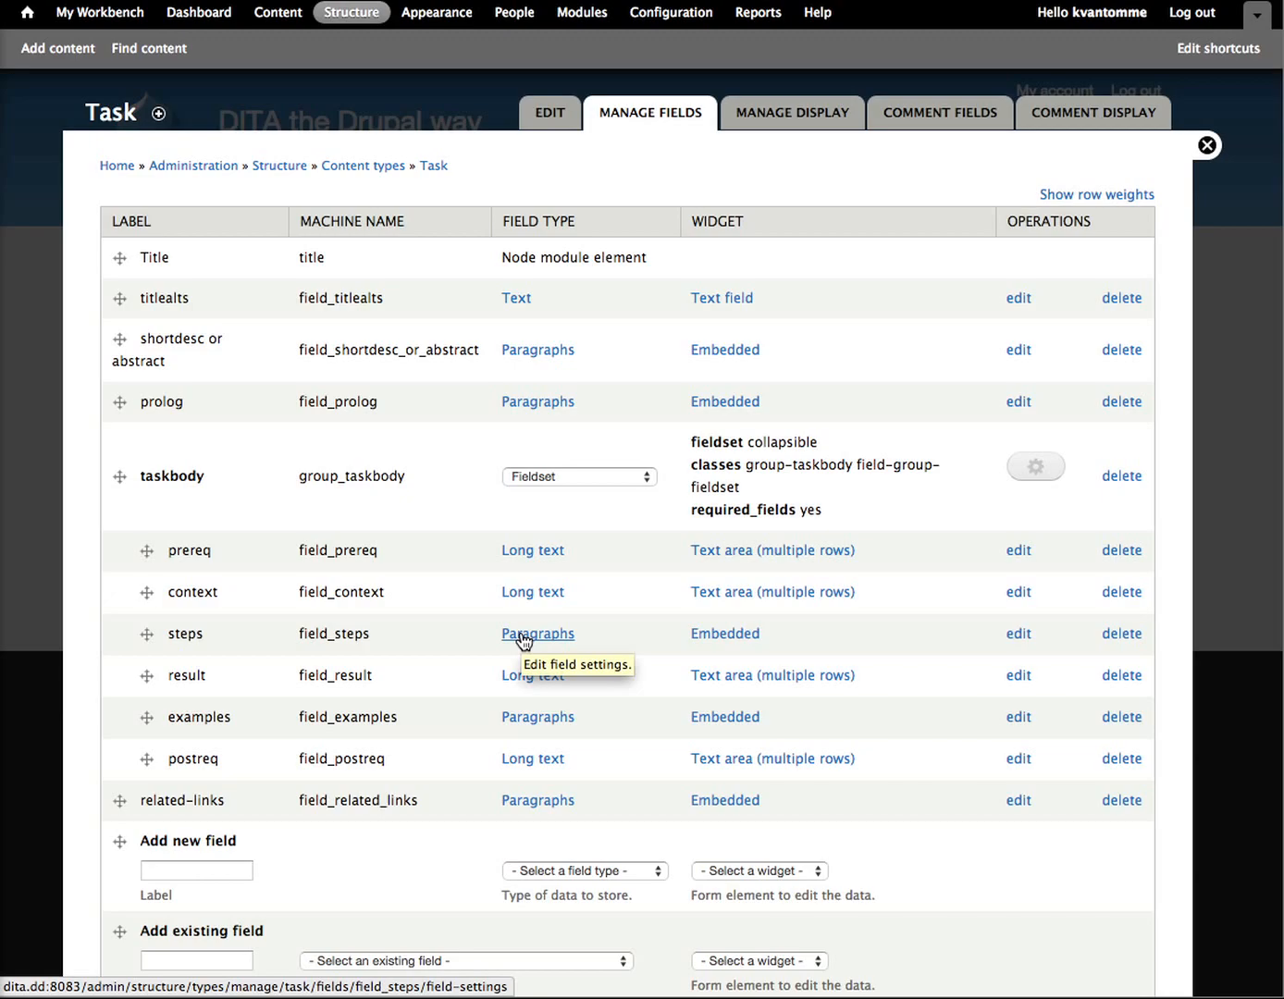
{"action": "left_click", "coordinate": [1018, 636]}
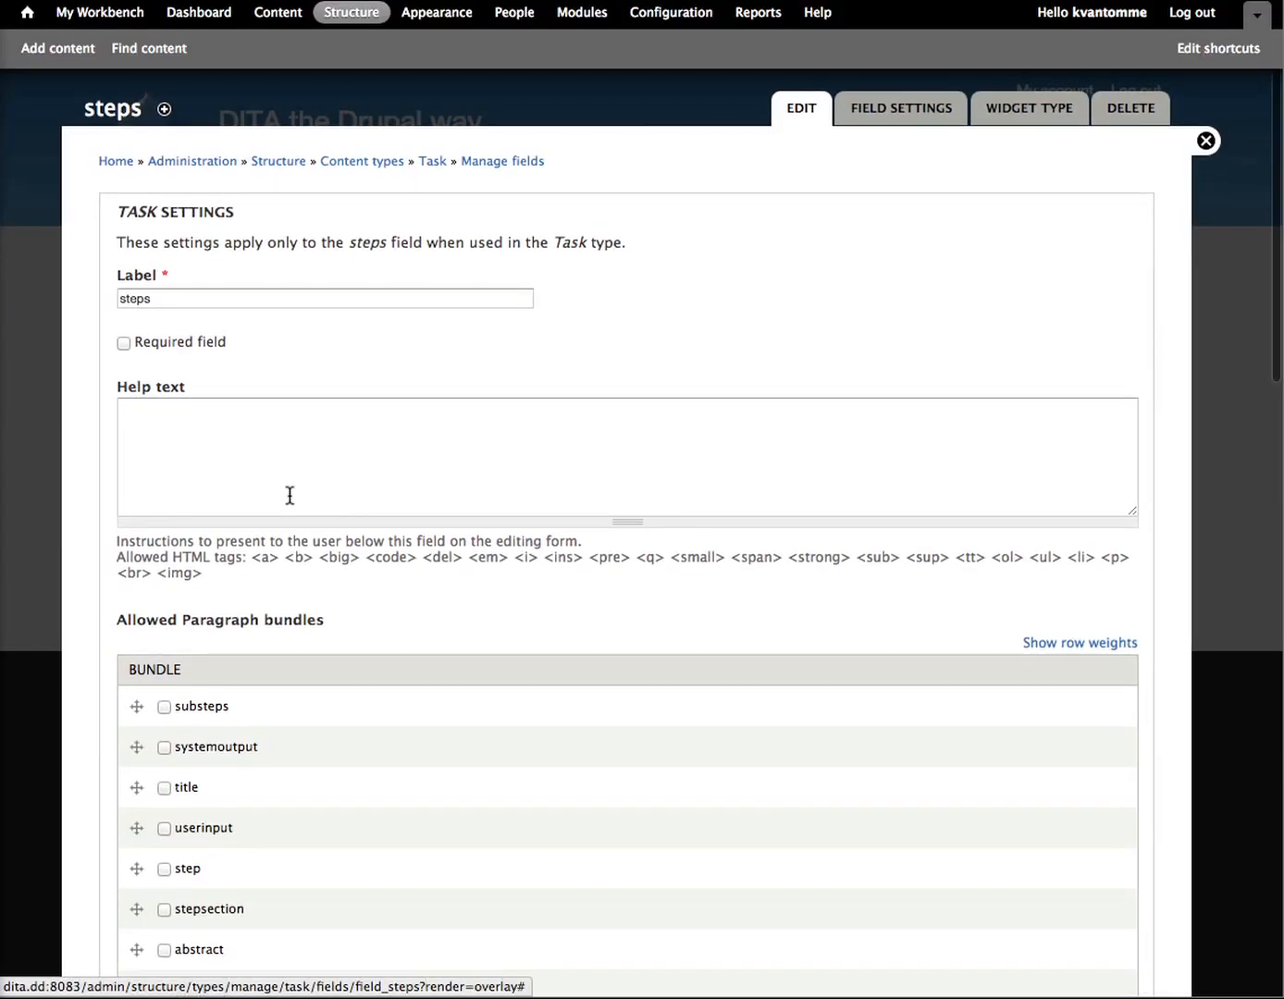
{"action": "scroll", "coordinate": [290, 496], "scroll_direction": "down", "scroll_amount": 5}
{"action": "scroll", "coordinate": [289, 493], "scroll_direction": "down", "scroll_amount": 5}
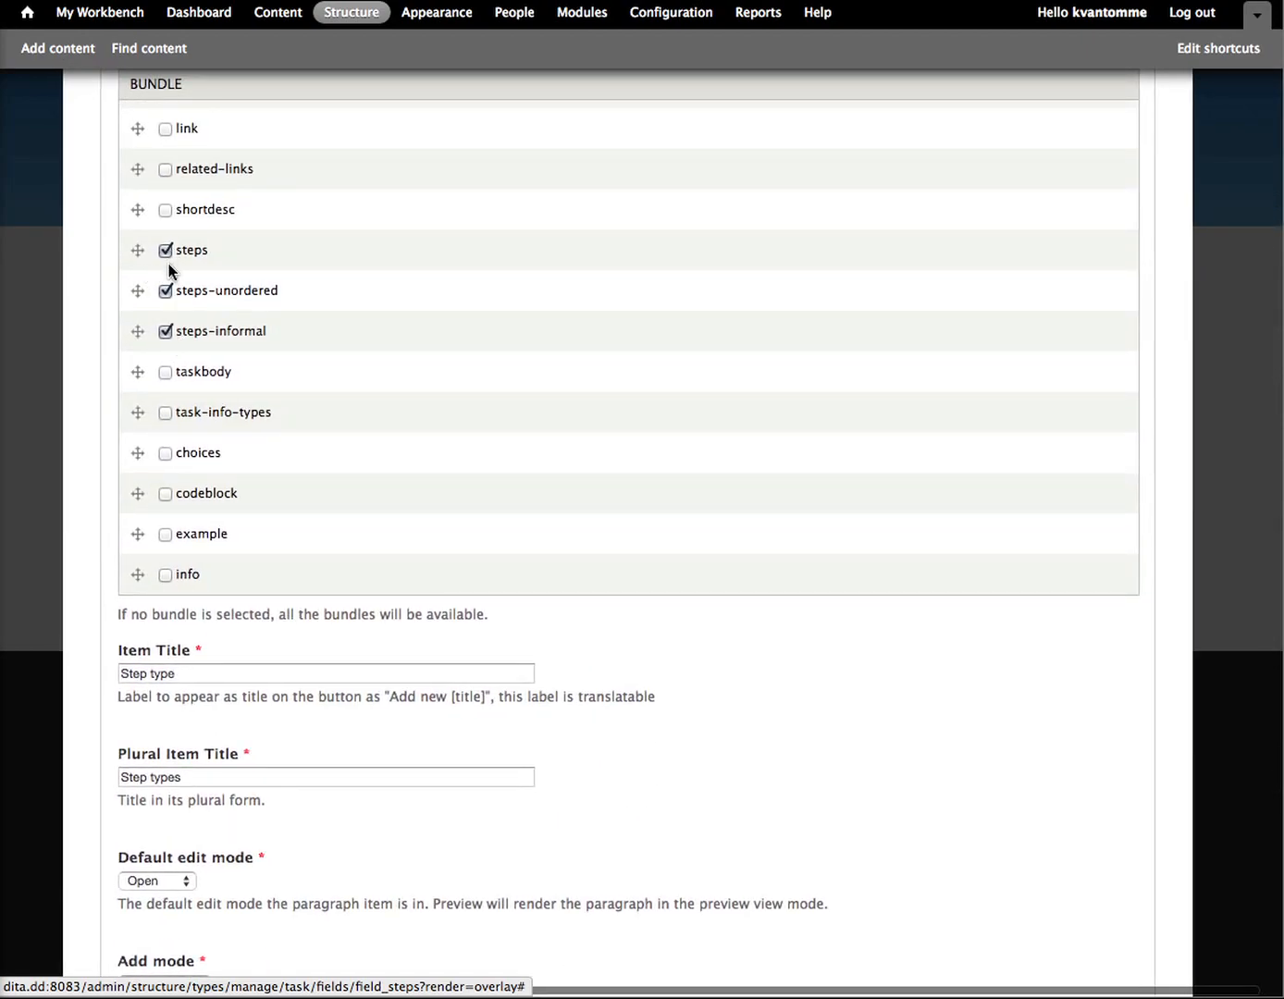
{"action": "scroll", "coordinate": [454, 385], "scroll_direction": "up", "scroll_amount": 18}
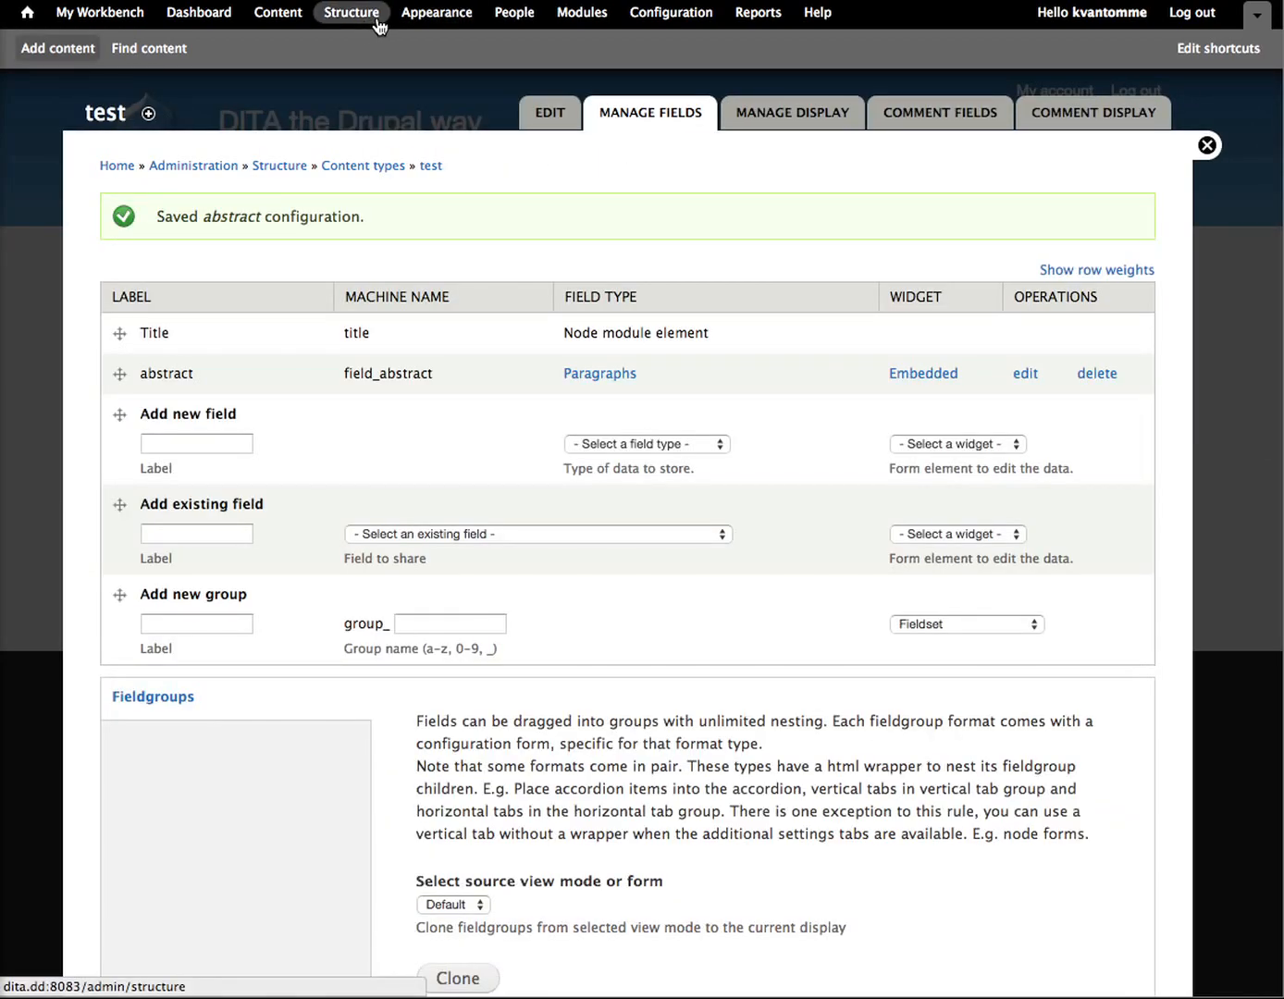
Step: Open the field list of the step paragraph bundle
{"action": "left_click", "coordinate": [352, 15]}
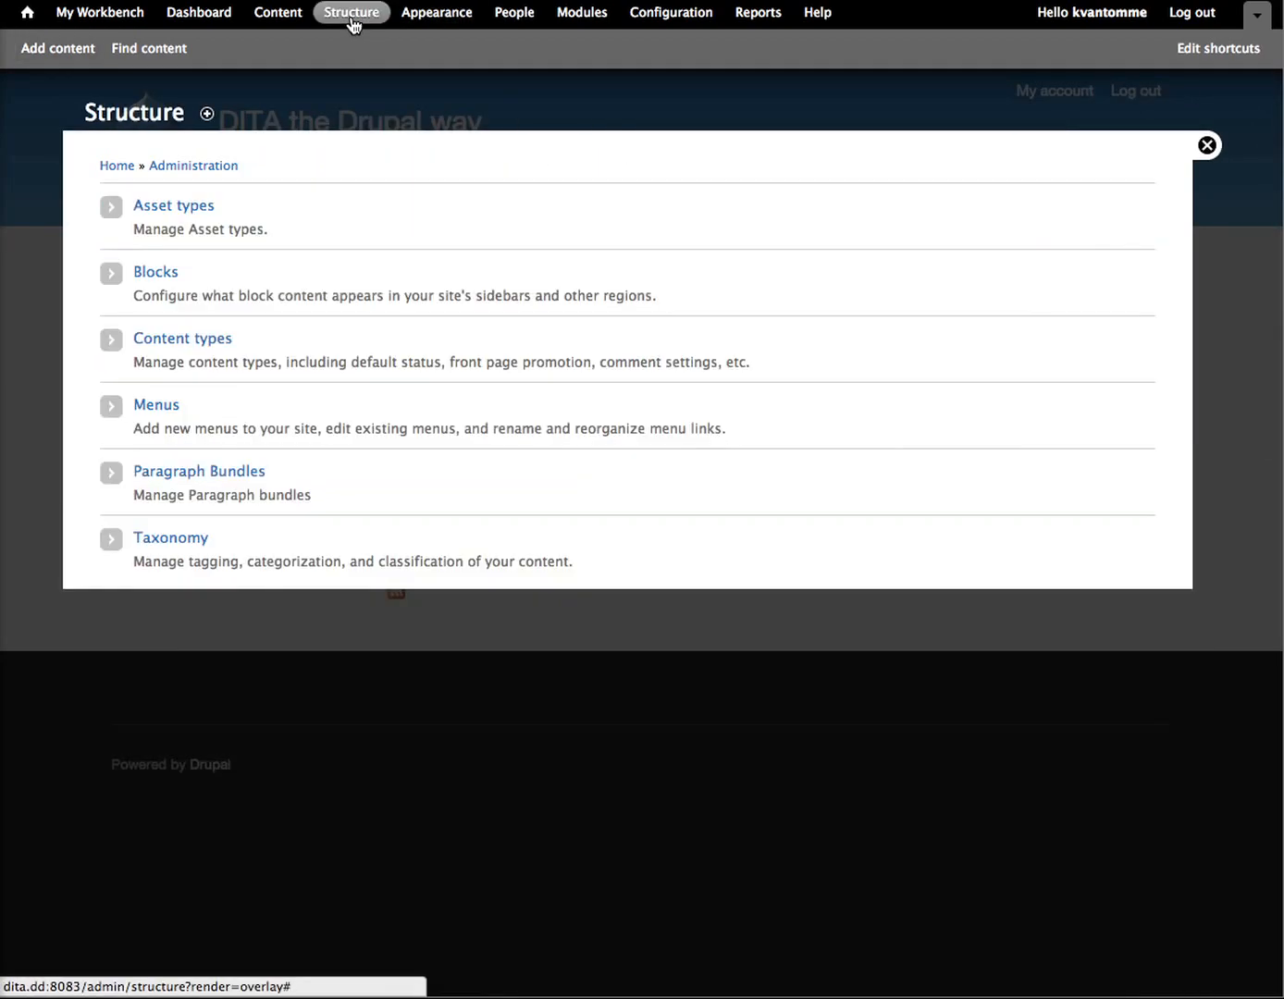
{"action": "left_click", "coordinate": [164, 474]}
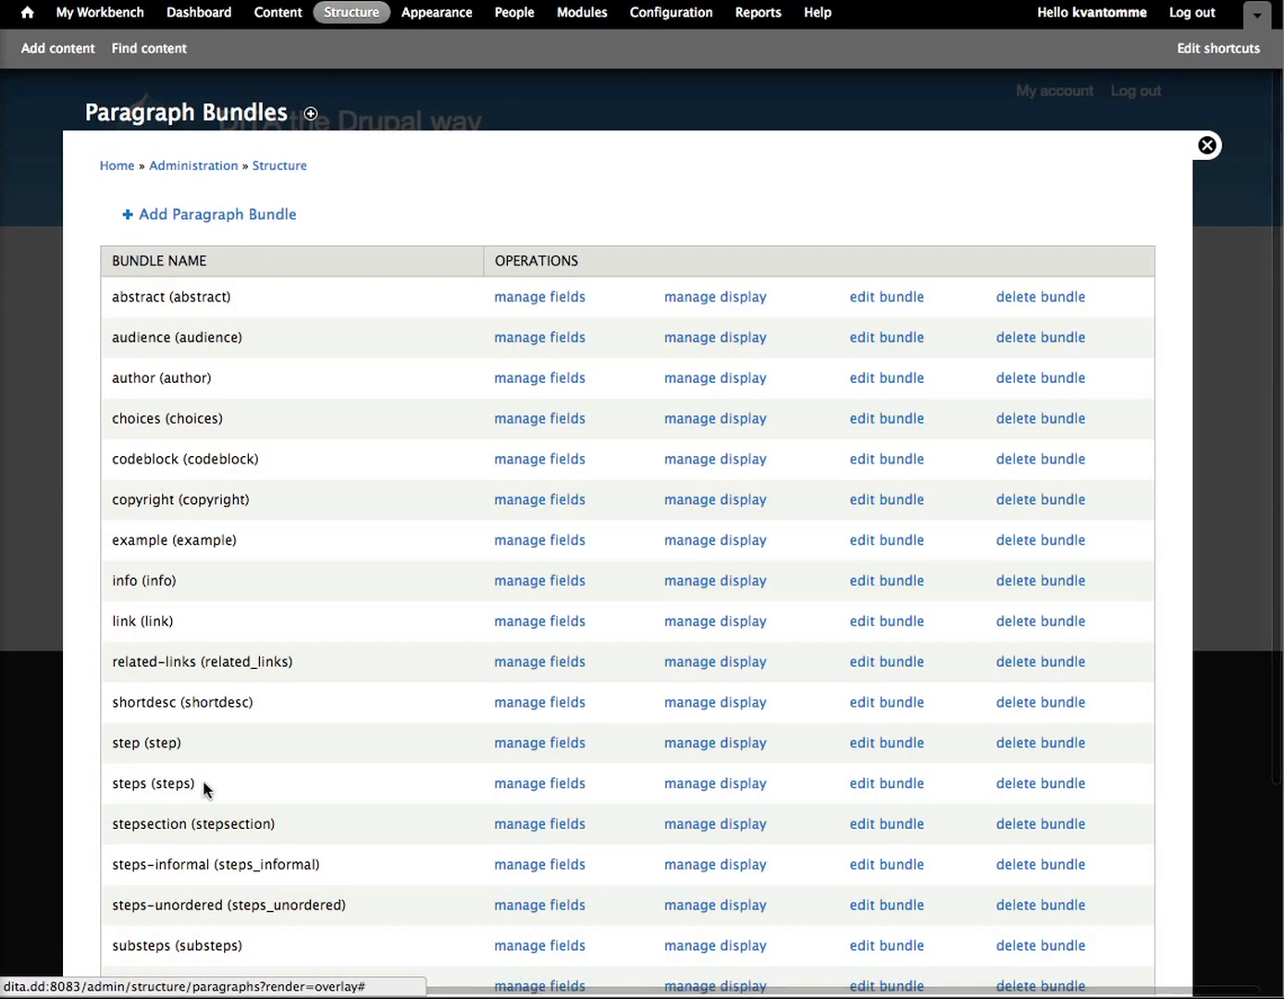
{"action": "left_click", "coordinate": [532, 746]}
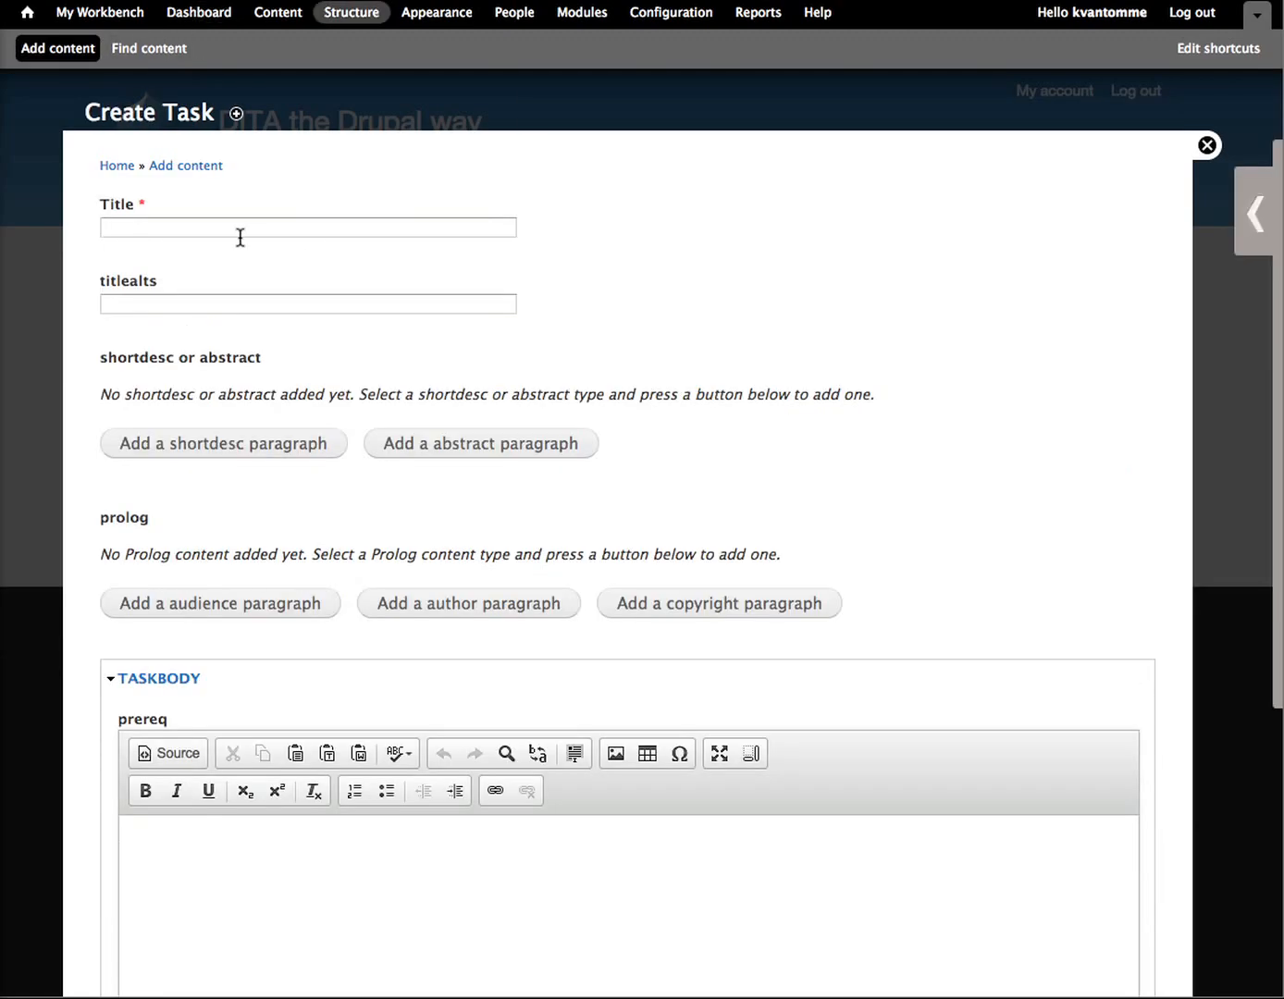
Step: Title the new Task item test and add an abstract paragraph to its shortdesc or abstract field
{"action": "left_click", "coordinate": [216, 237]}
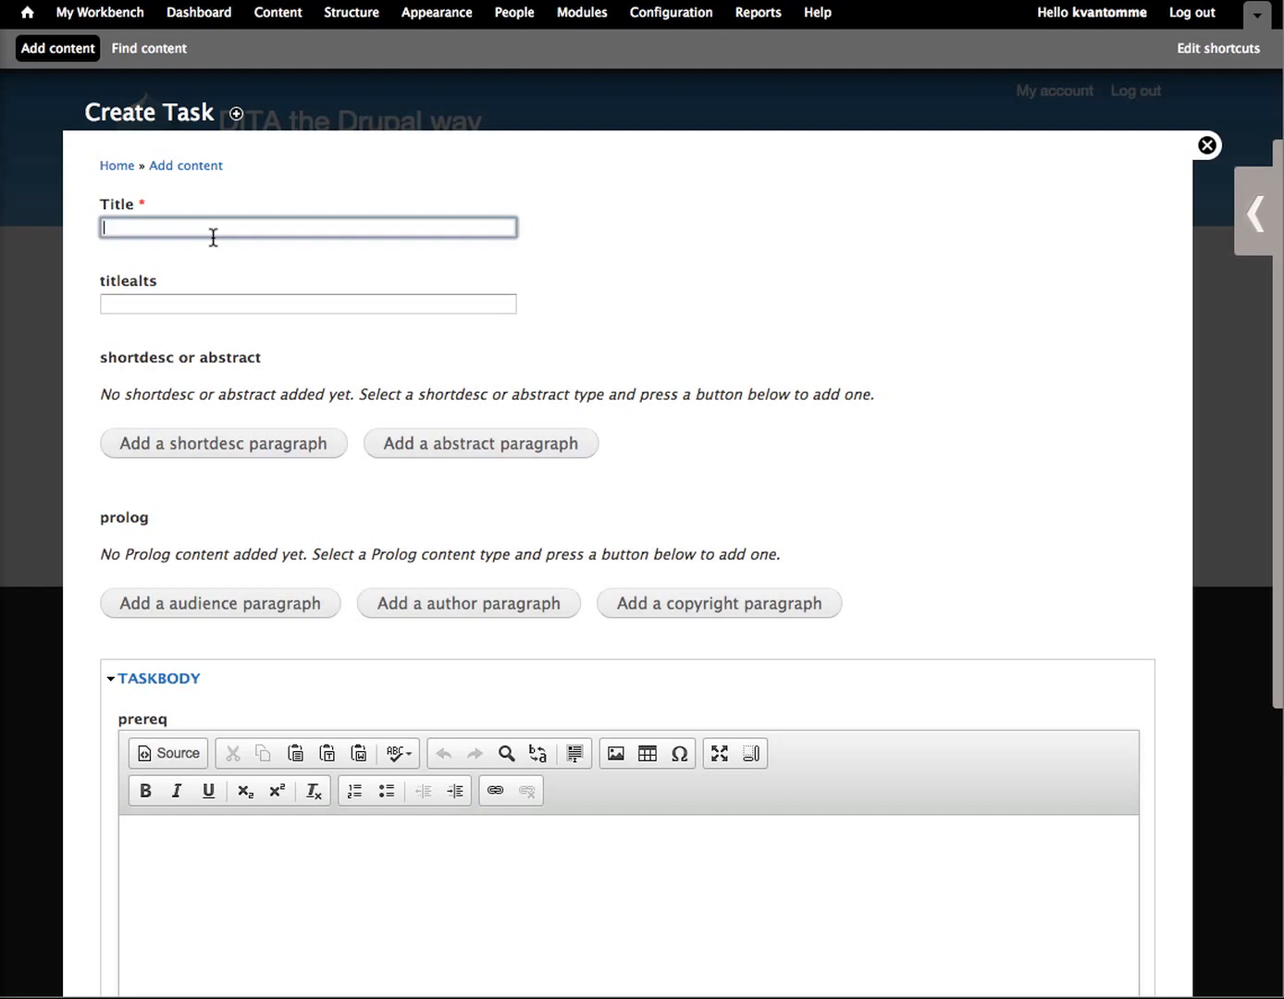
{"action": "type", "text": "test"}
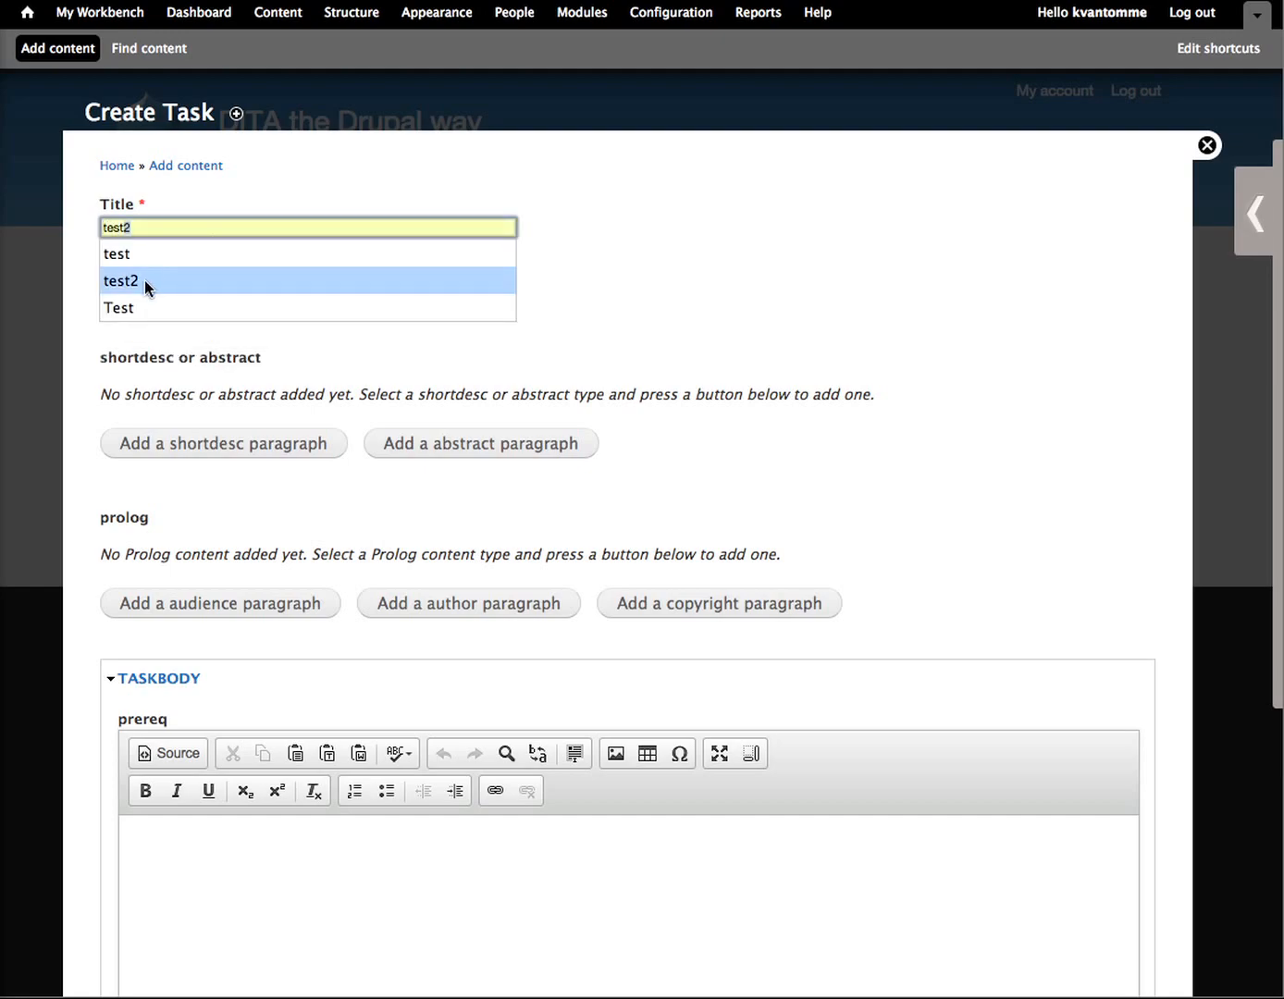
{"action": "left_click", "coordinate": [140, 251]}
{"action": "left_click", "coordinate": [151, 302]}
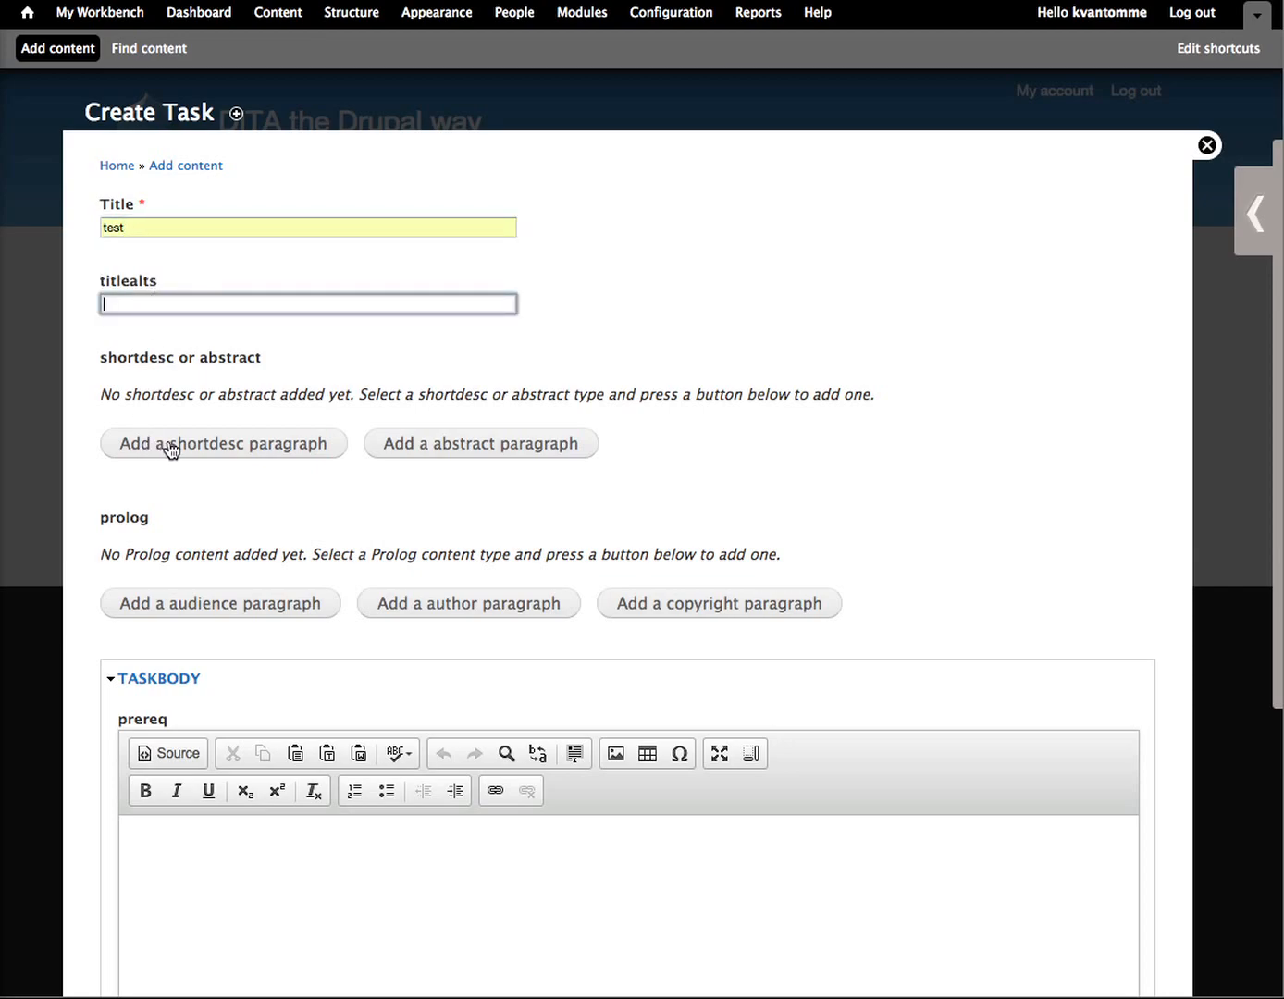
{"action": "left_click", "coordinate": [439, 449]}
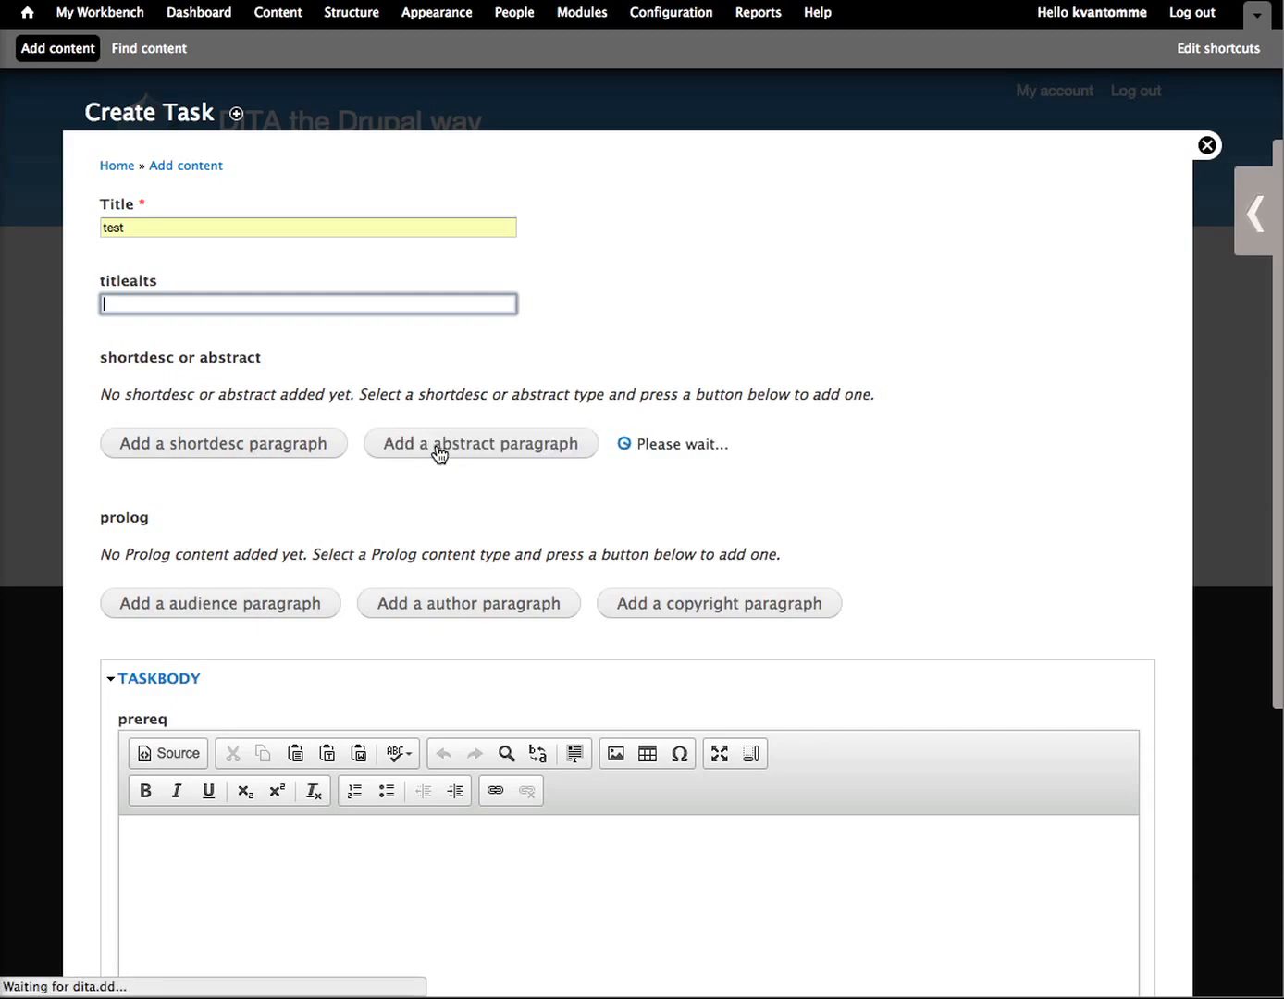
{"action": "scroll", "coordinate": [281, 685], "scroll_direction": "down", "scroll_amount": 3}
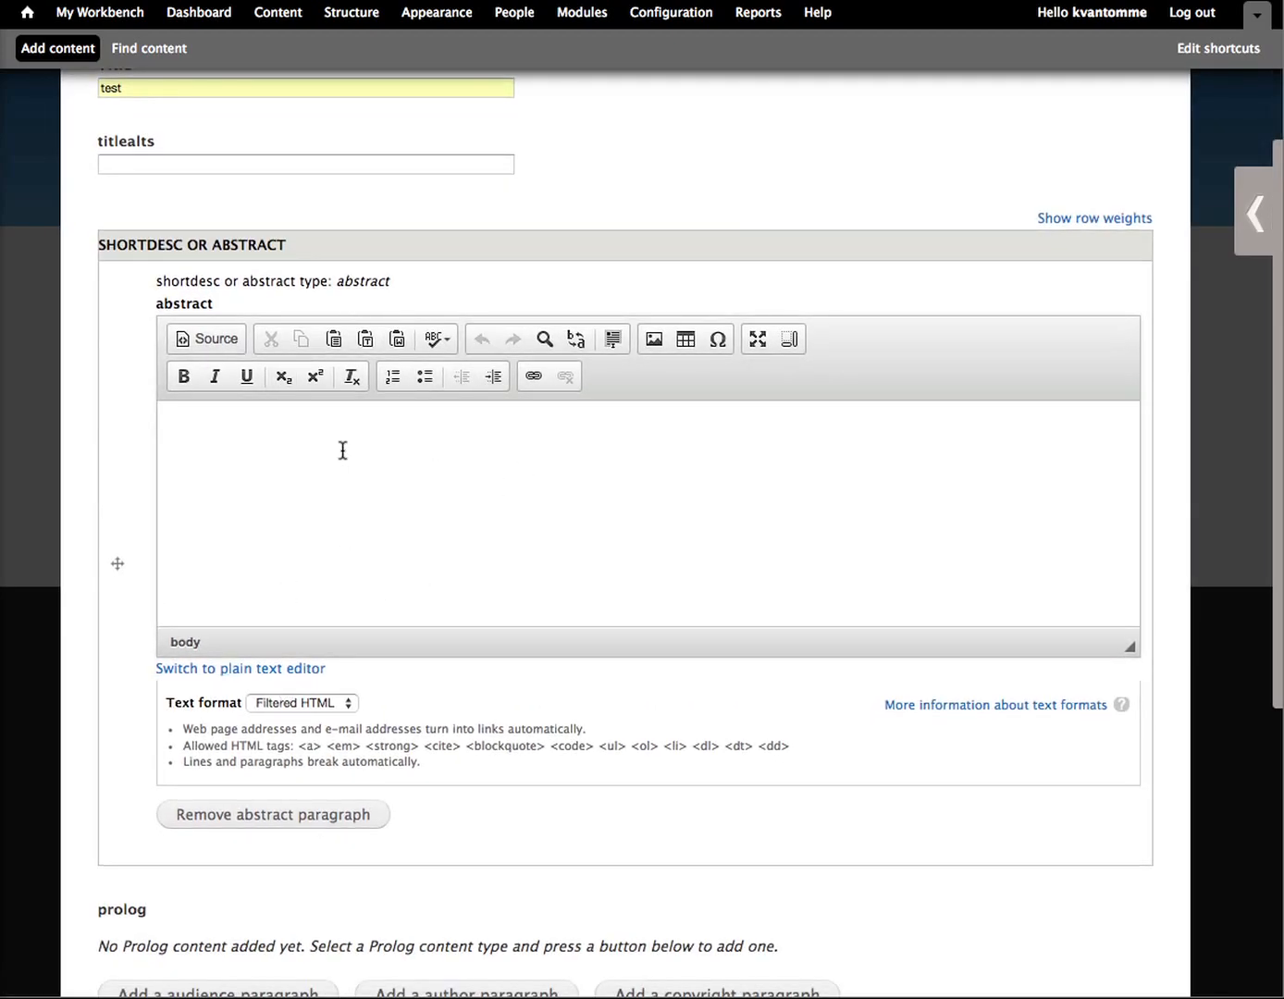
Step: Open the asset library's list of assets and insert the test image into the abstract text
{"action": "left_click", "coordinate": [1258, 222]}
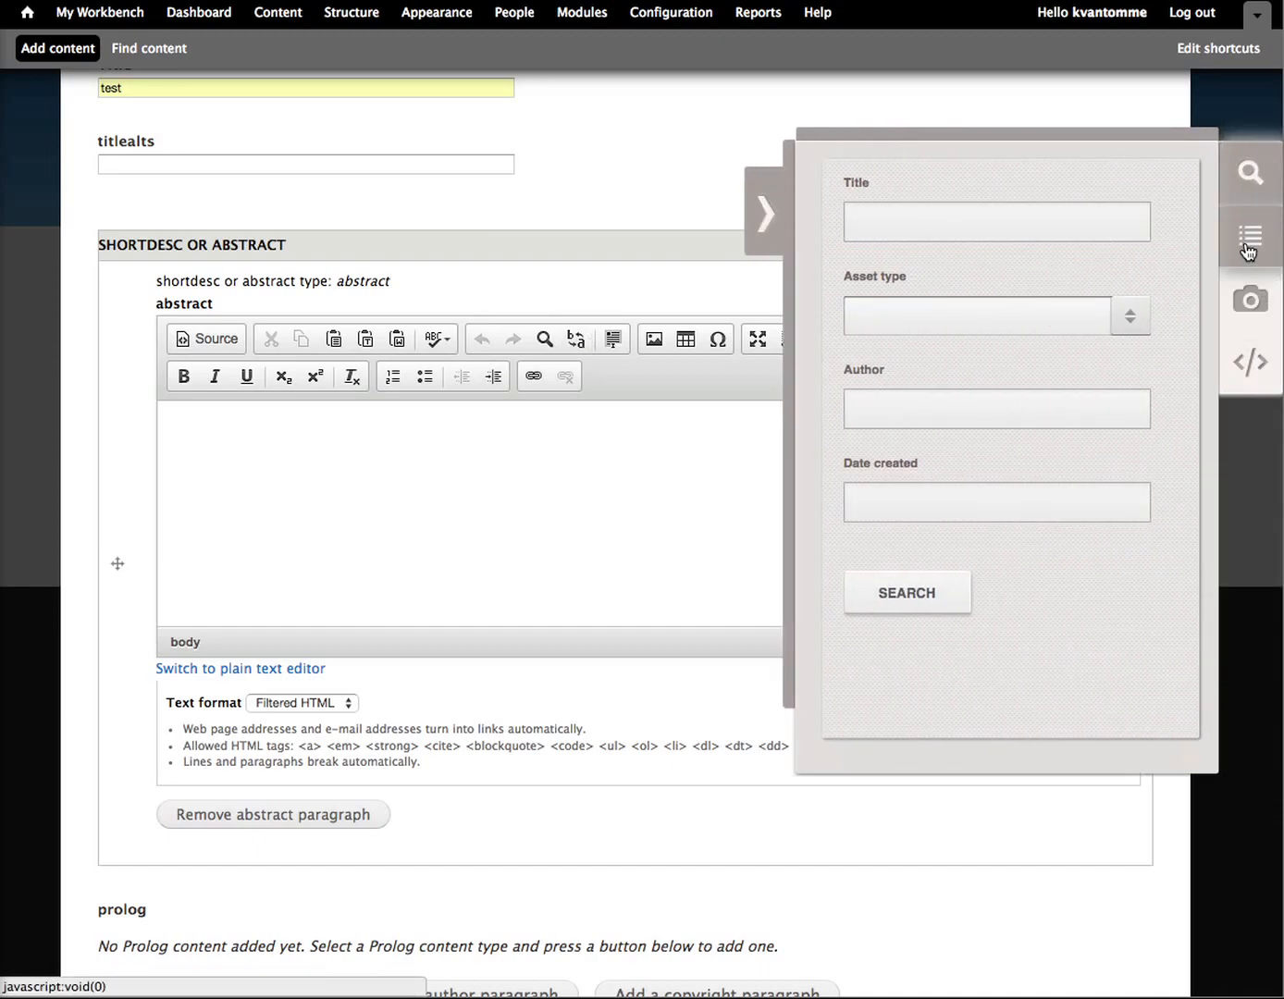
{"action": "left_click", "coordinate": [1249, 248]}
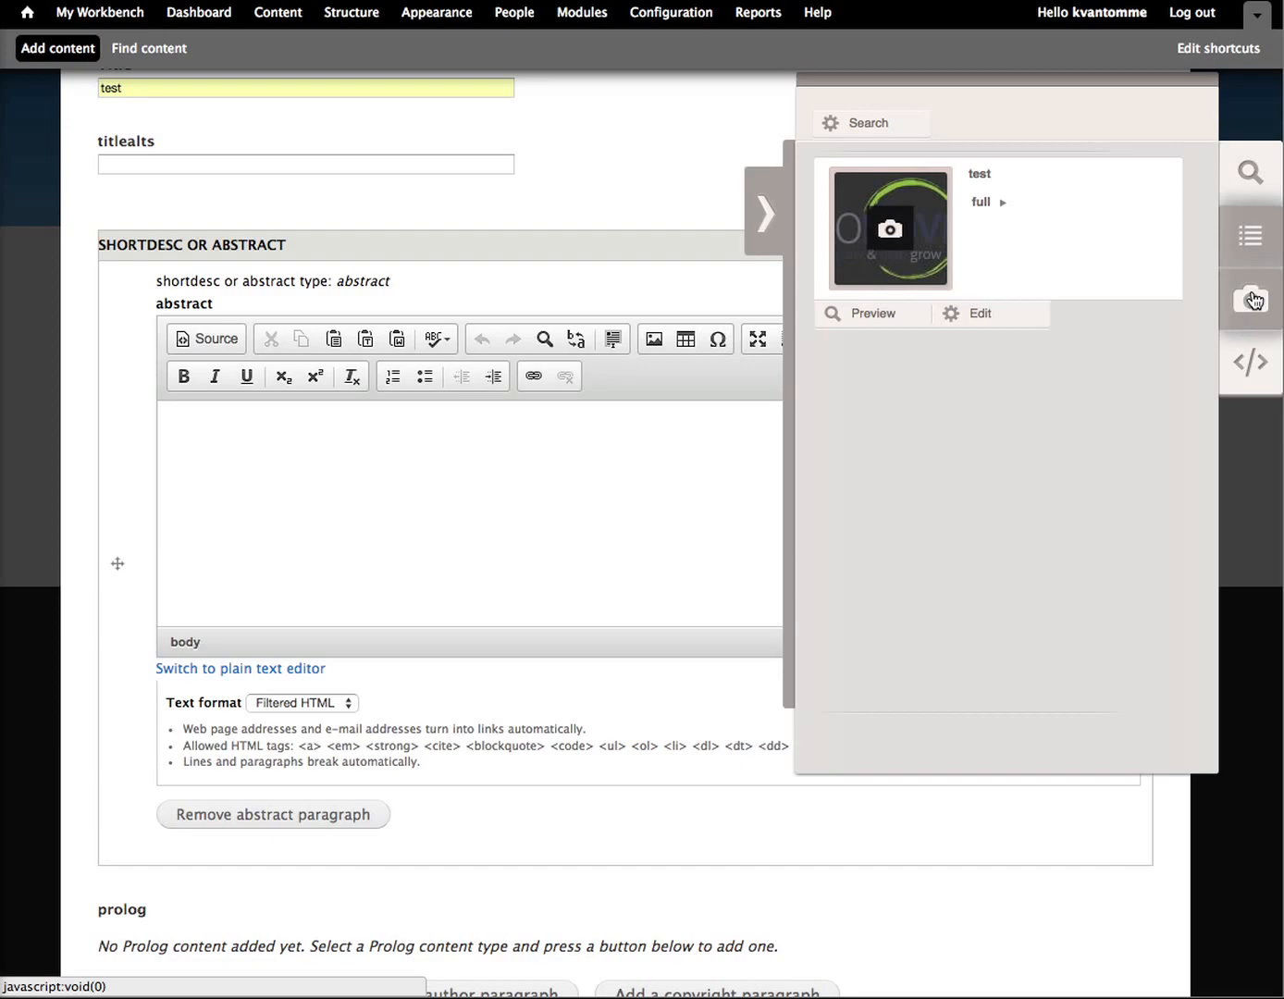
{"action": "left_click_drag", "start_coordinate": [890, 222], "coordinate": [310, 455]}
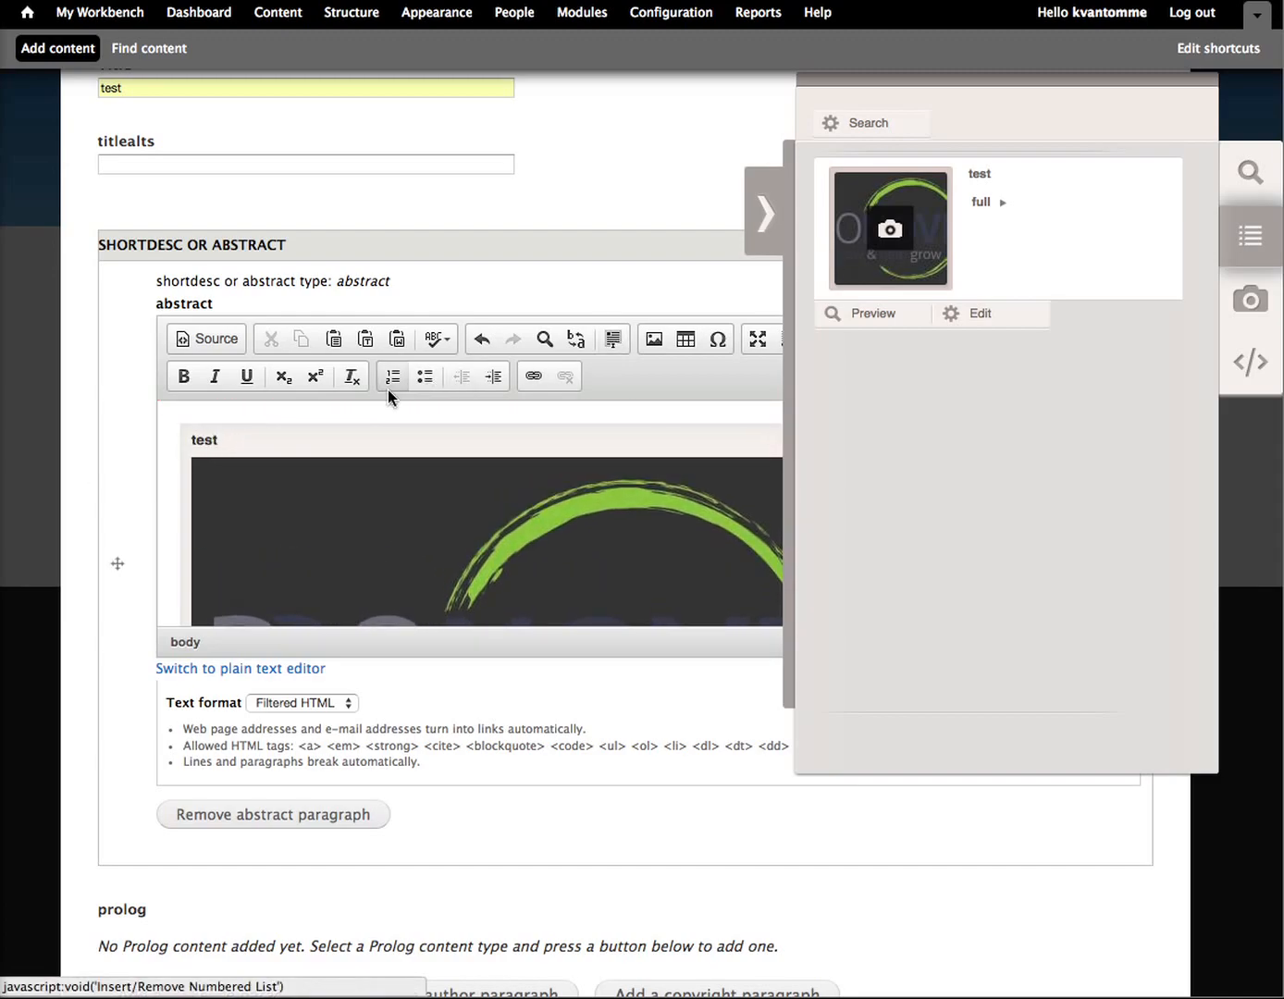
Step: Open the test image asset for editing, save it, and close the asset library
{"action": "left_click", "coordinate": [1006, 318]}
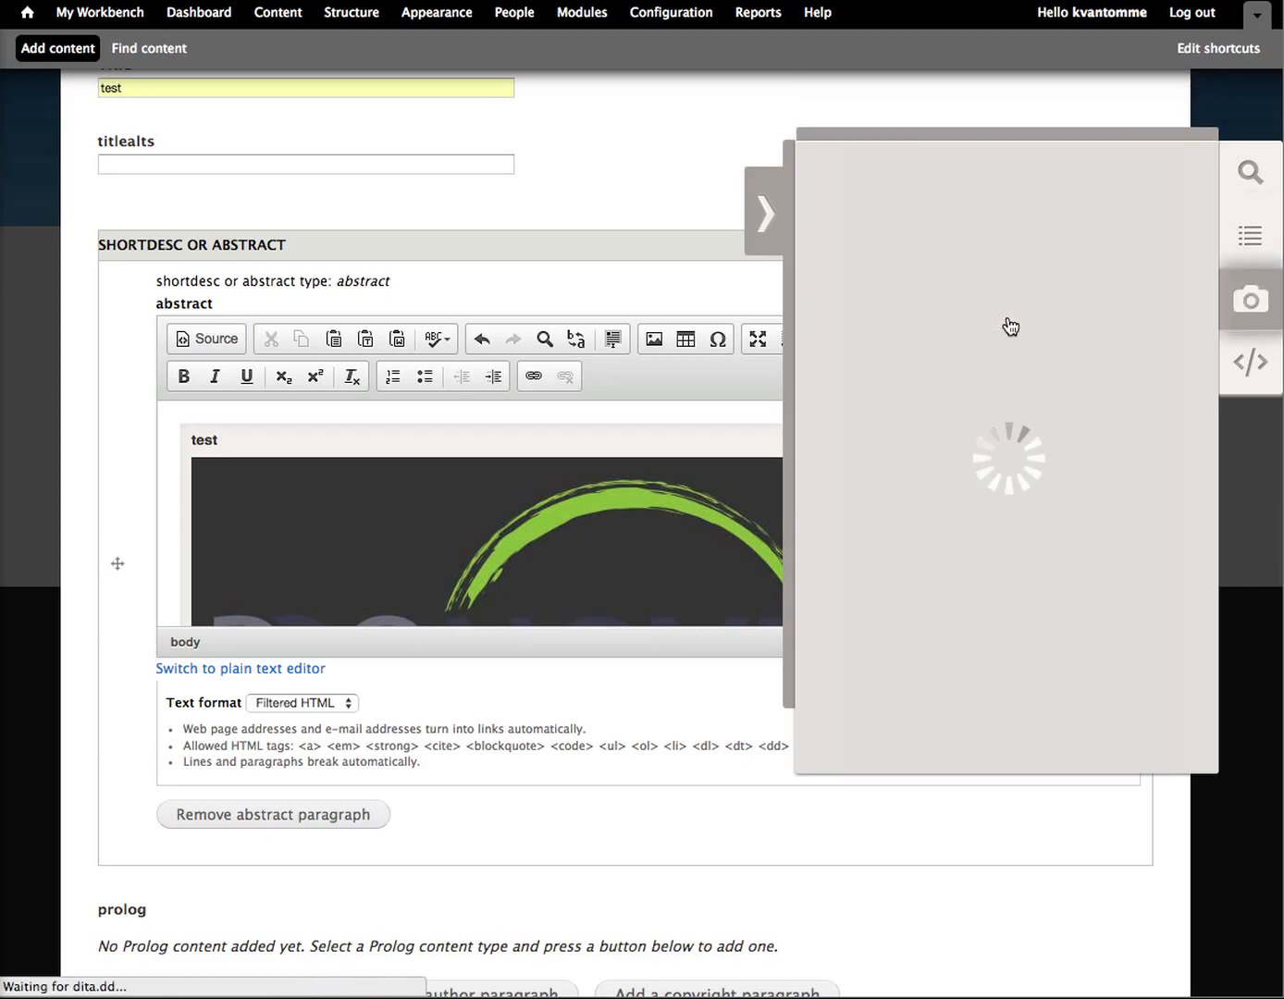
{"action": "left_click", "coordinate": [859, 241]}
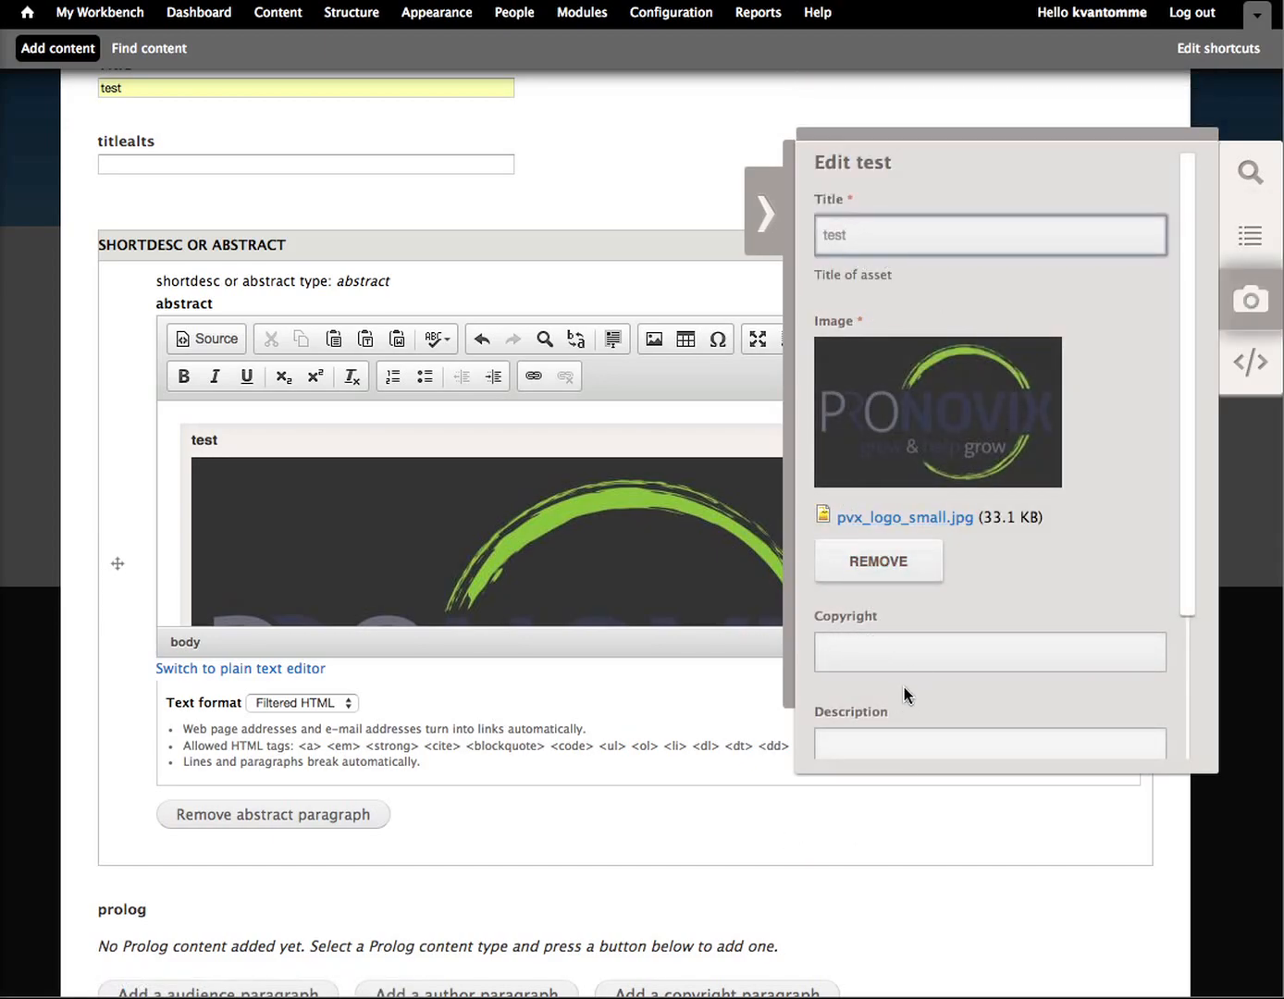
{"action": "scroll", "coordinate": [904, 685], "scroll_direction": "down", "scroll_amount": 5}
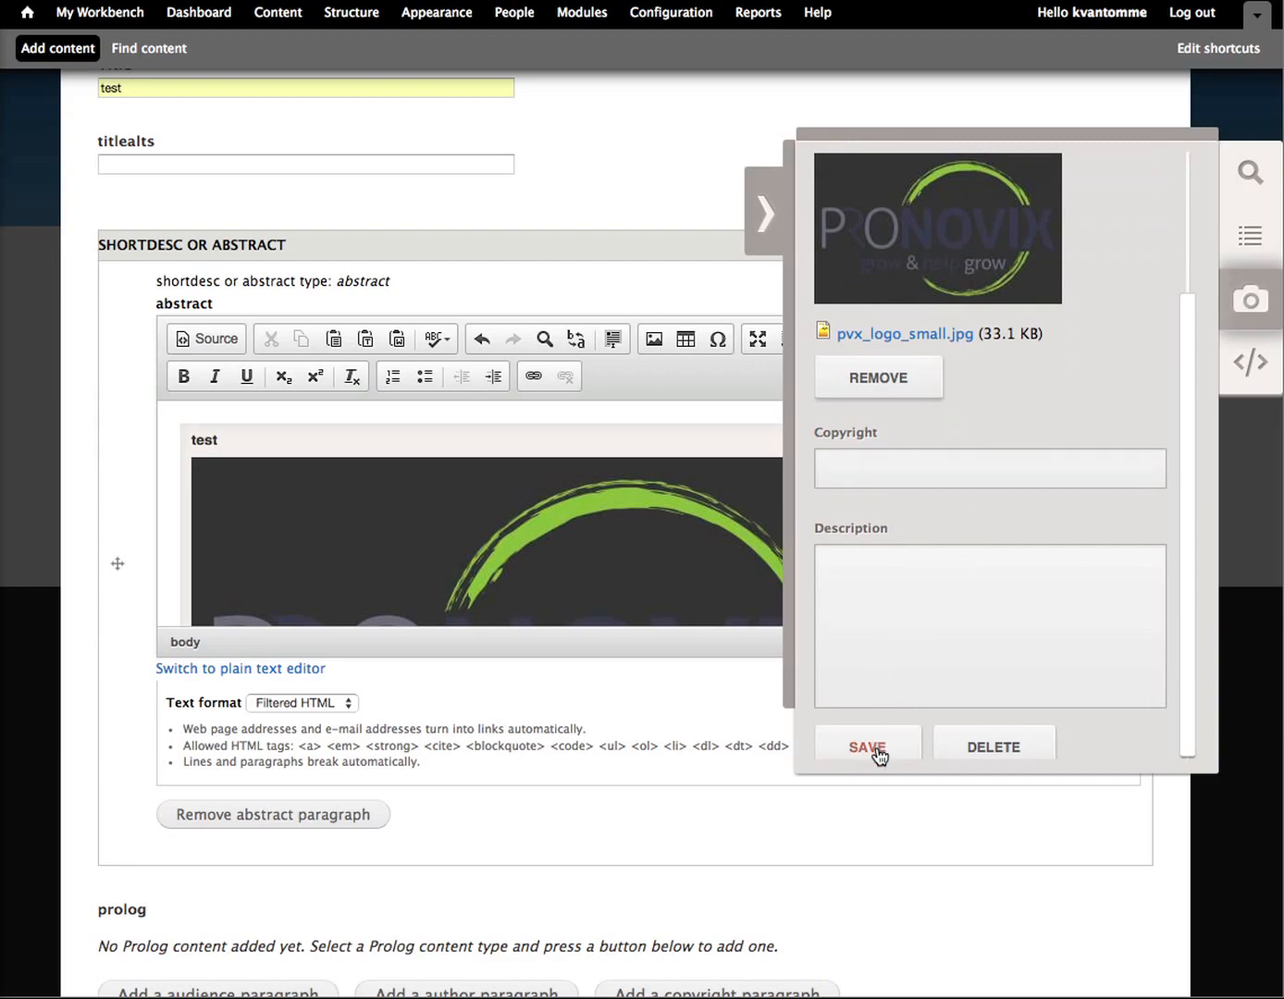
{"action": "left_click", "coordinate": [870, 747]}
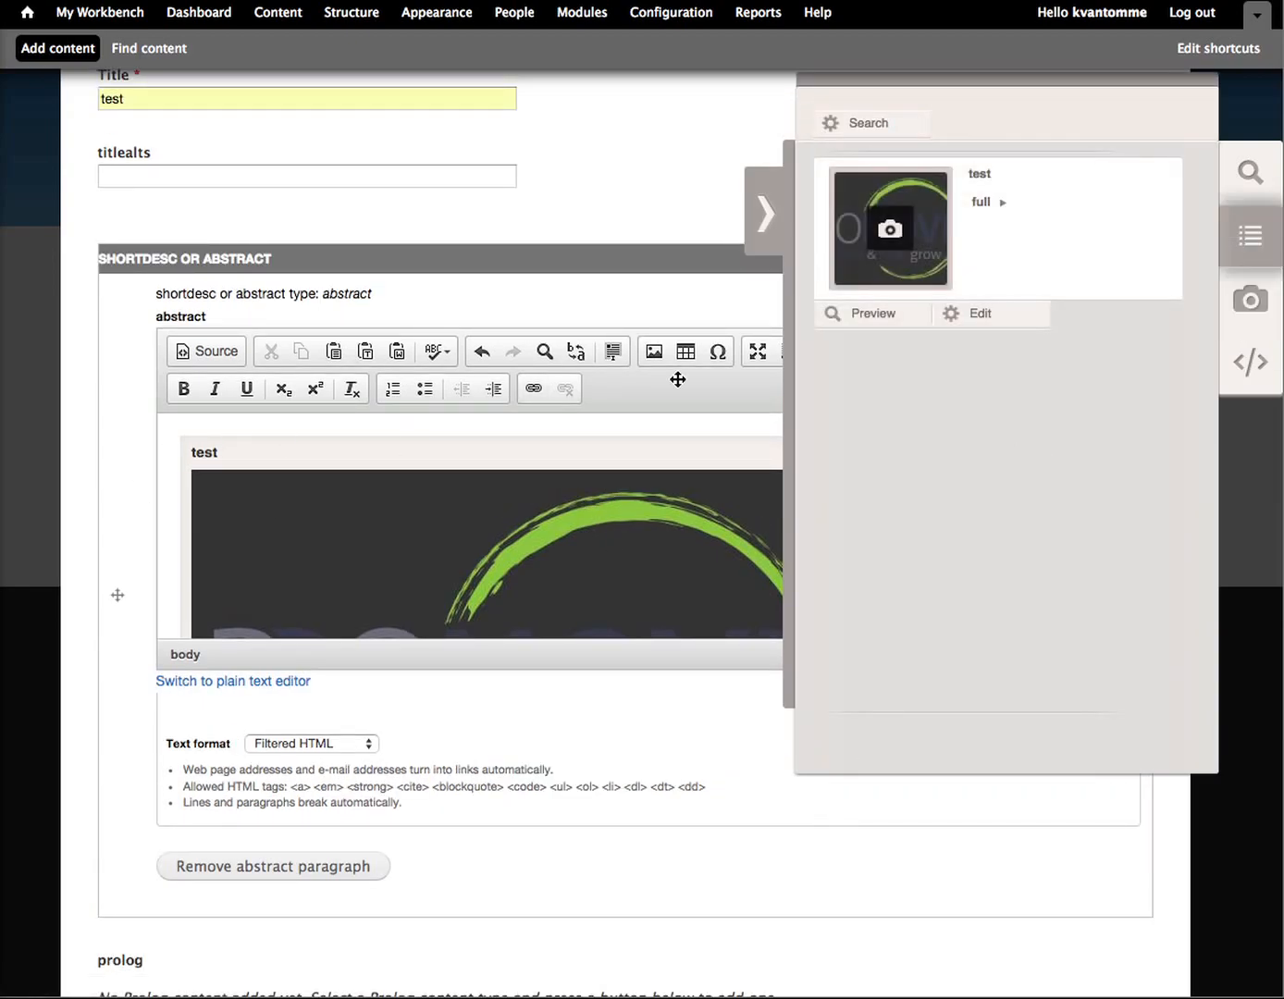
{"action": "left_click", "coordinate": [761, 198]}
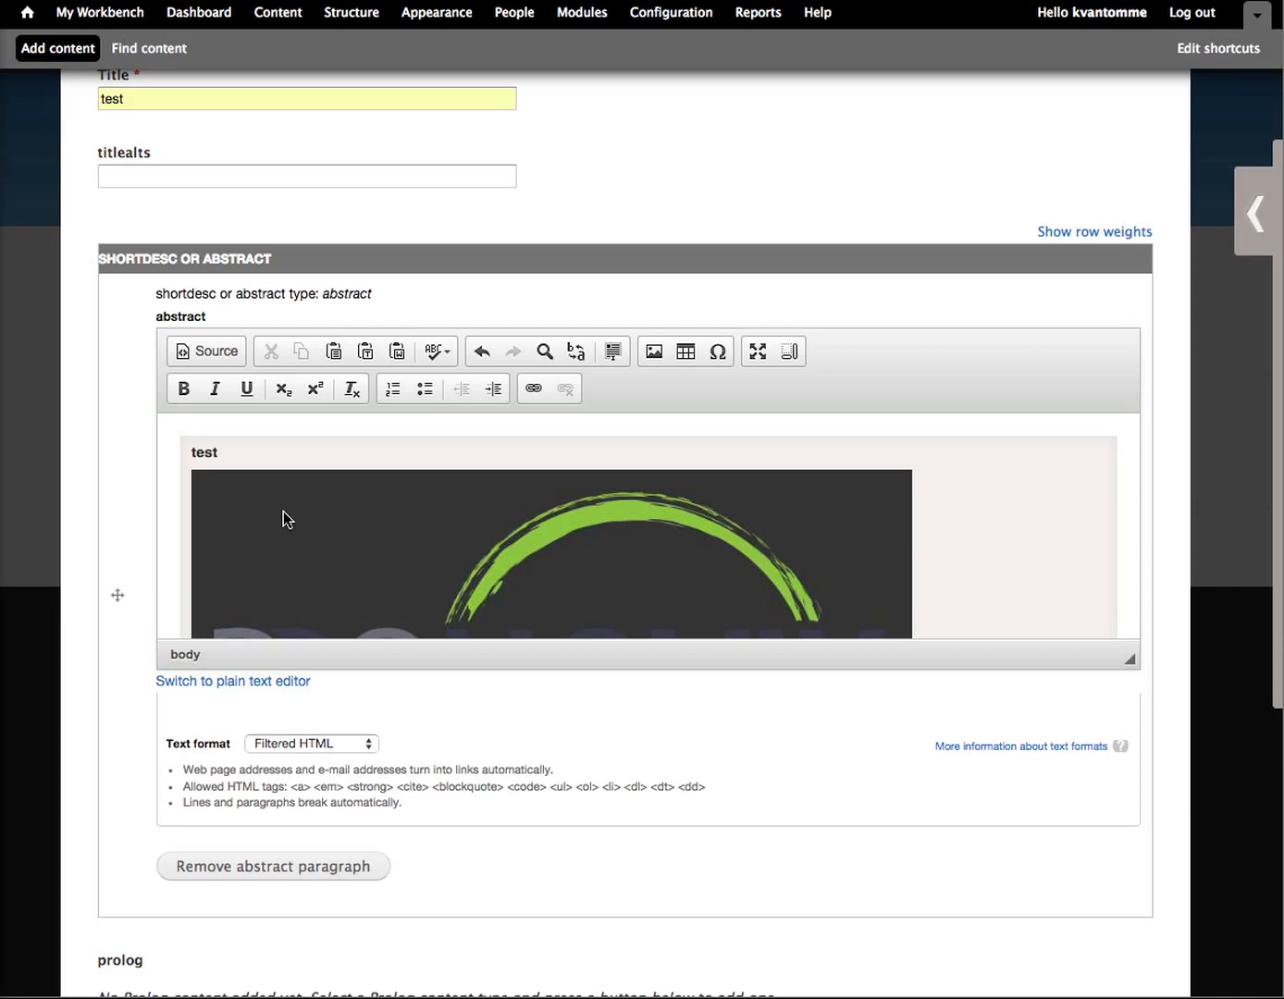
Step: Add an audience paragraph and an author paragraph to the Task's prolog field
{"action": "scroll", "coordinate": [283, 511], "scroll_direction": "down", "scroll_amount": 10}
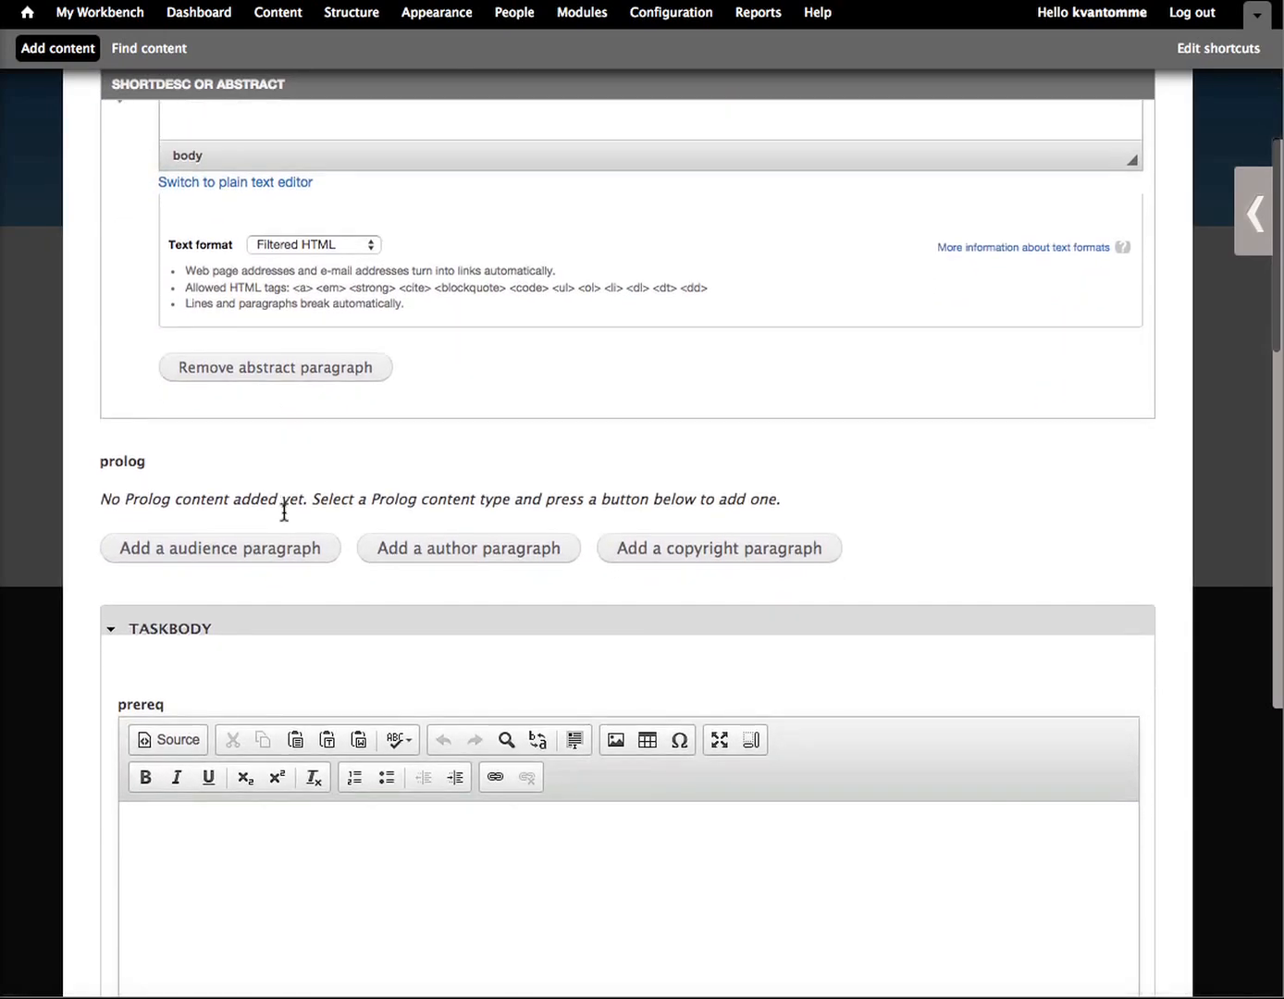
{"action": "scroll", "coordinate": [283, 510], "scroll_direction": "down", "scroll_amount": 5}
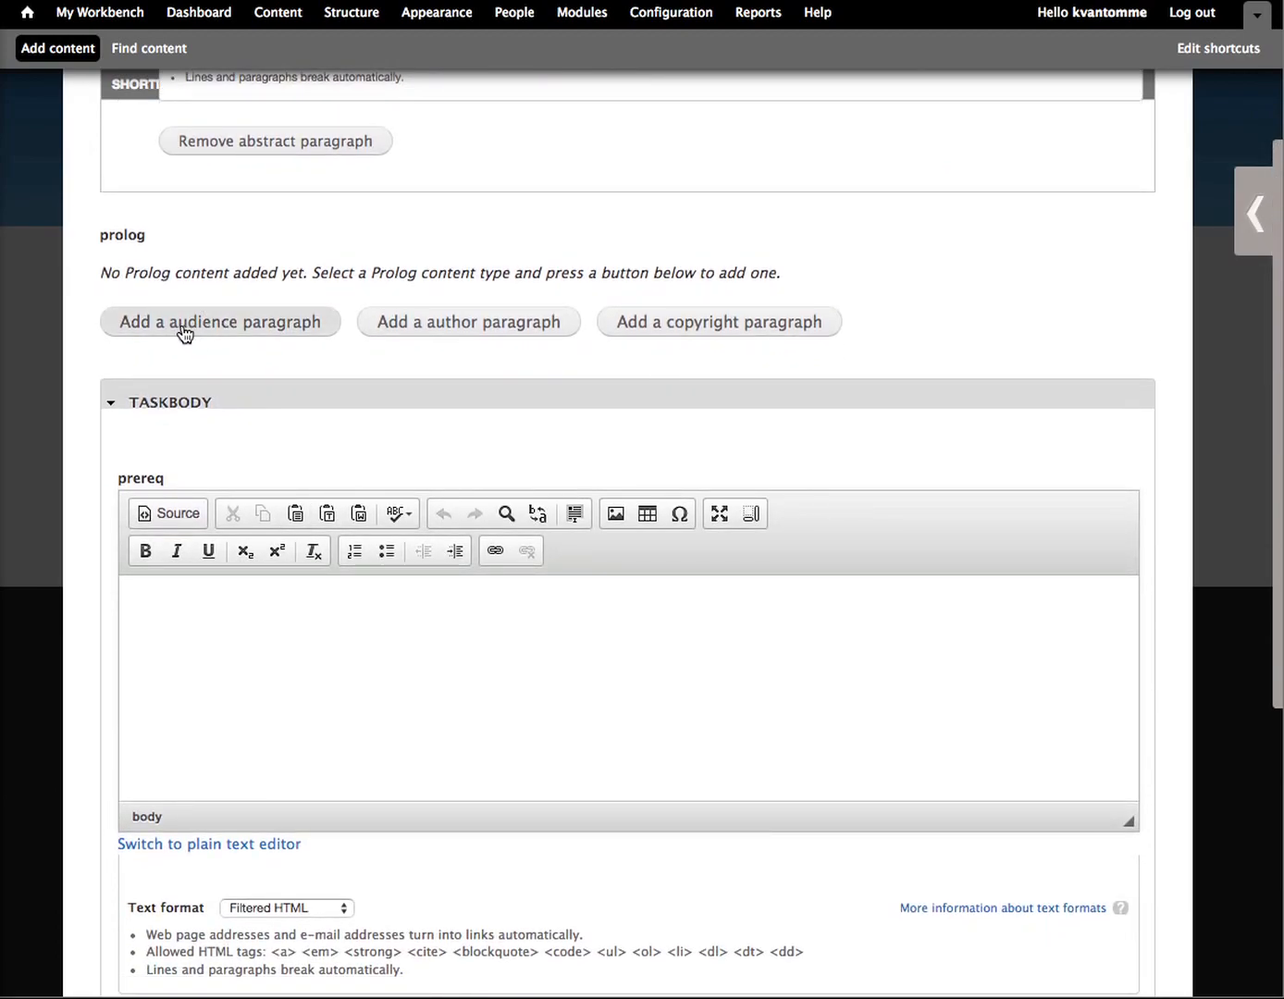
{"action": "left_click", "coordinate": [285, 327]}
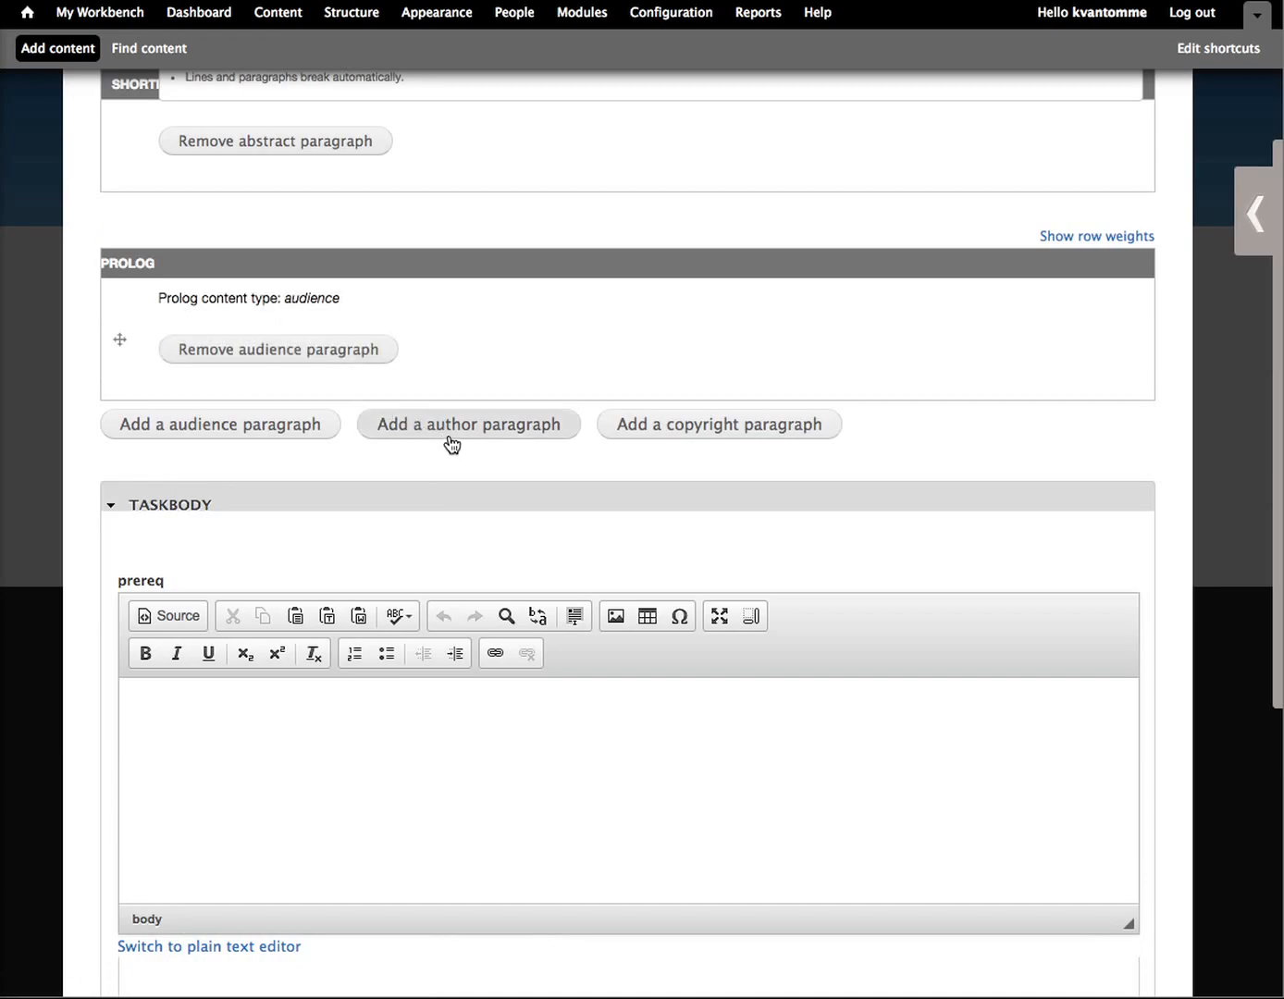
{"action": "left_click", "coordinate": [450, 445]}
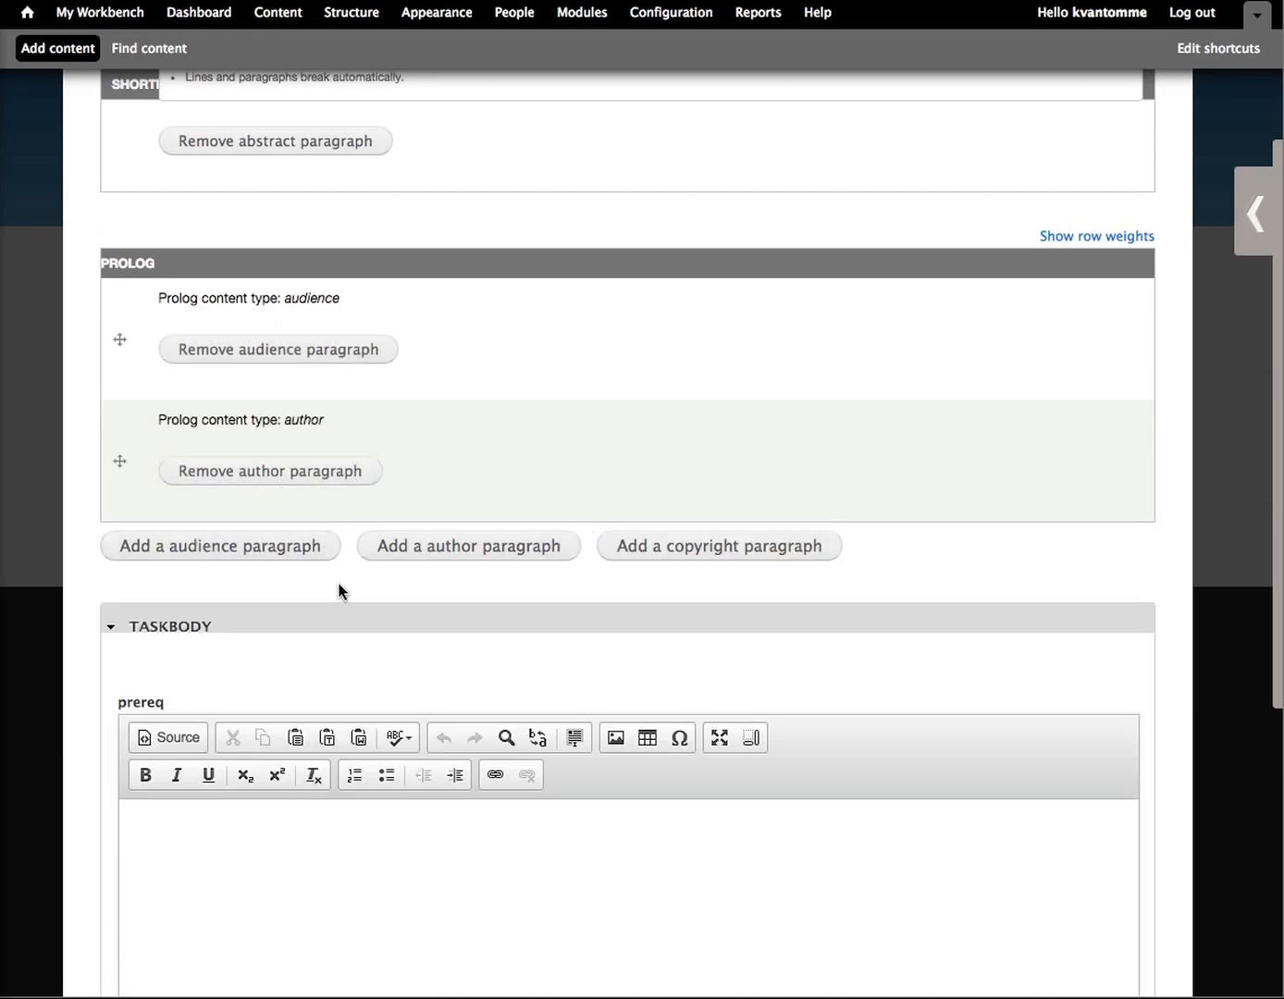
Step: Add a steps paragraph to the taskbody's steps field and nest a stepsection and a step paragraph inside it
{"action": "scroll", "coordinate": [339, 592], "scroll_direction": "down", "scroll_amount": 15}
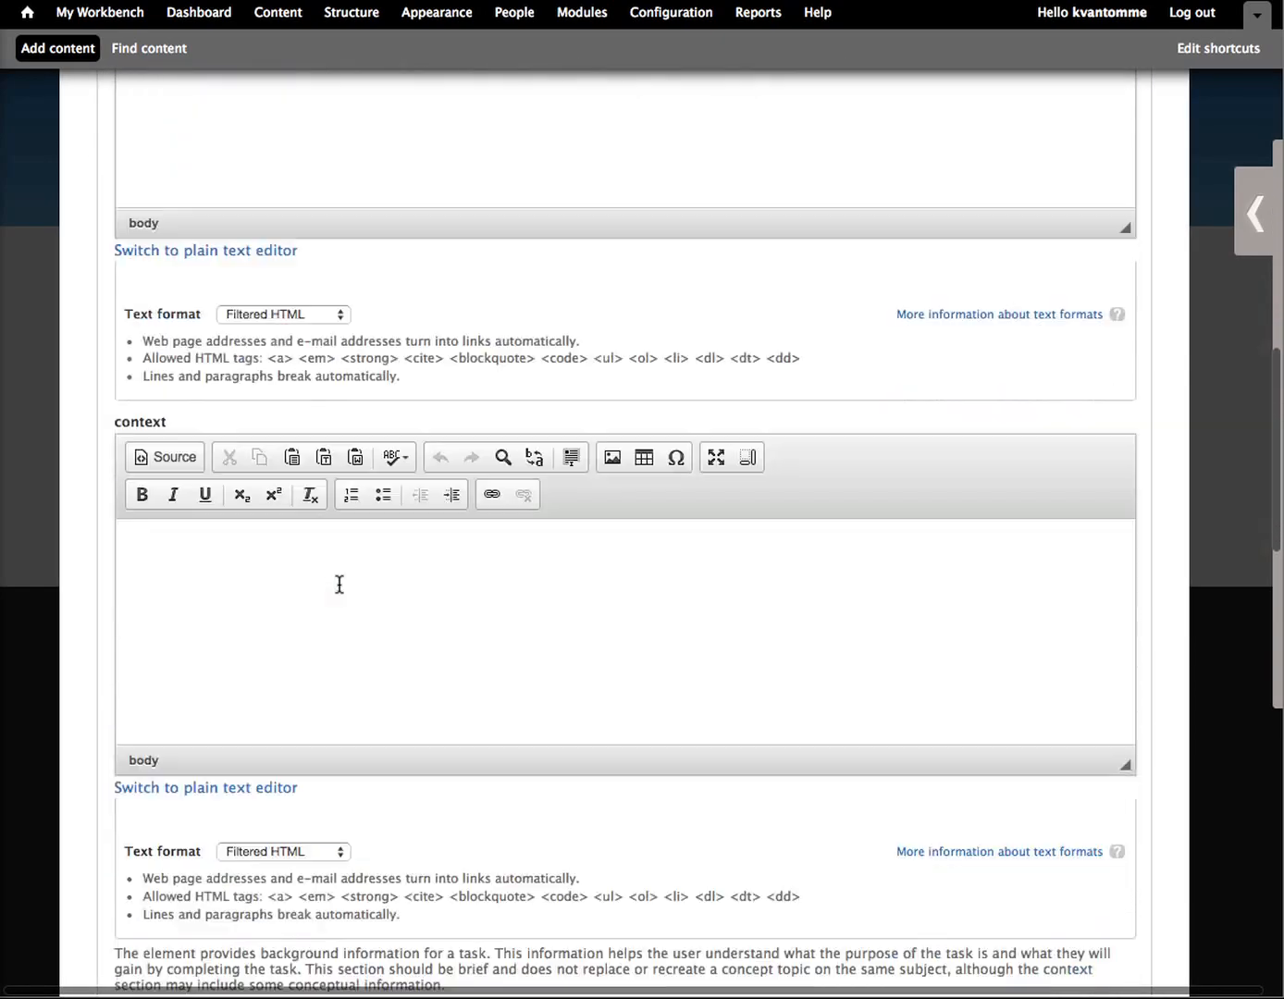
{"action": "scroll", "coordinate": [340, 589], "scroll_direction": "down", "scroll_amount": 5}
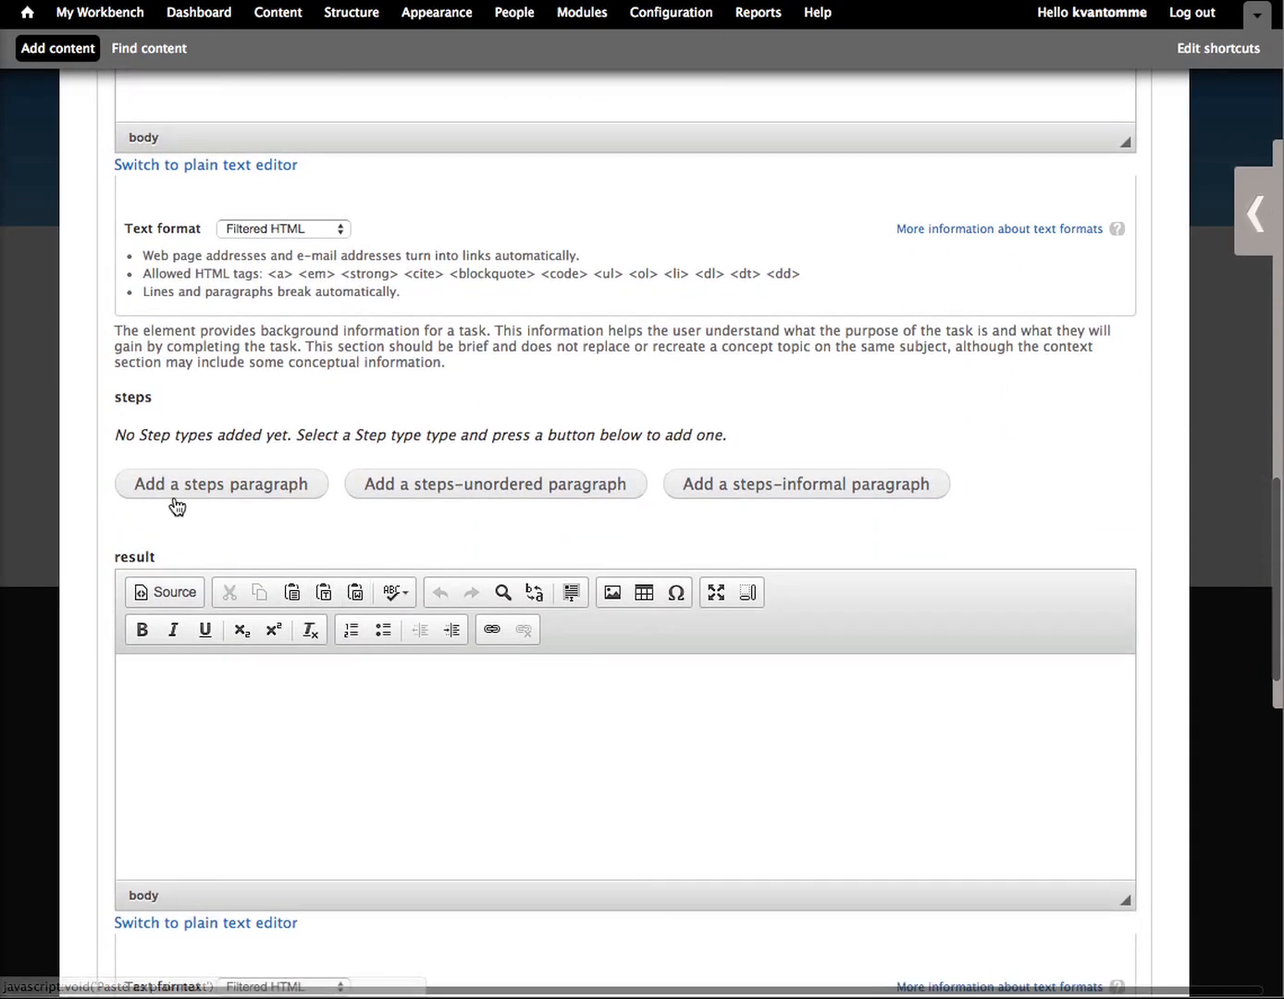
{"action": "left_click", "coordinate": [196, 496]}
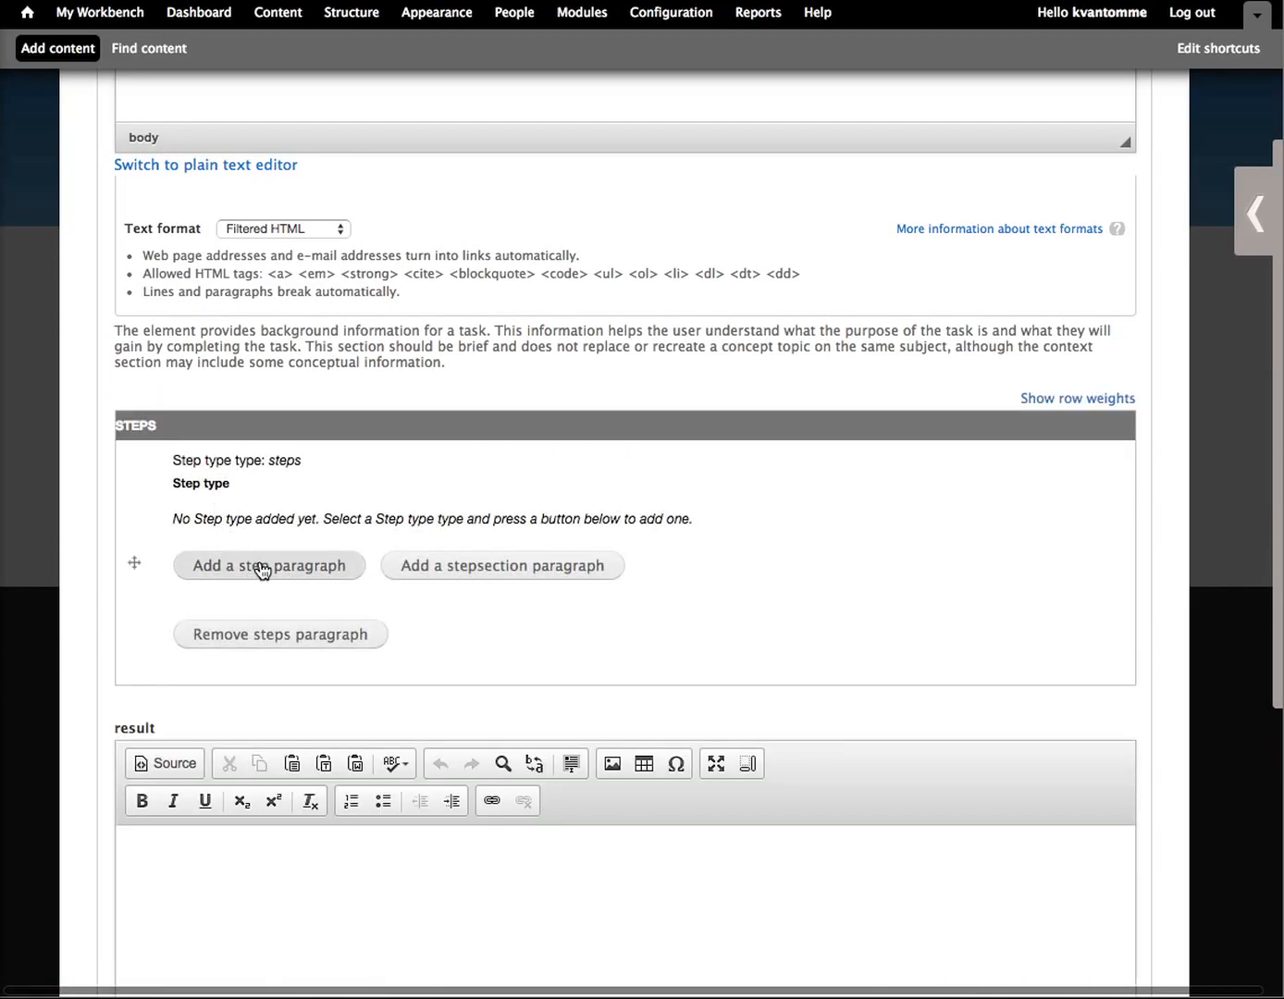
{"action": "left_click", "coordinate": [477, 568]}
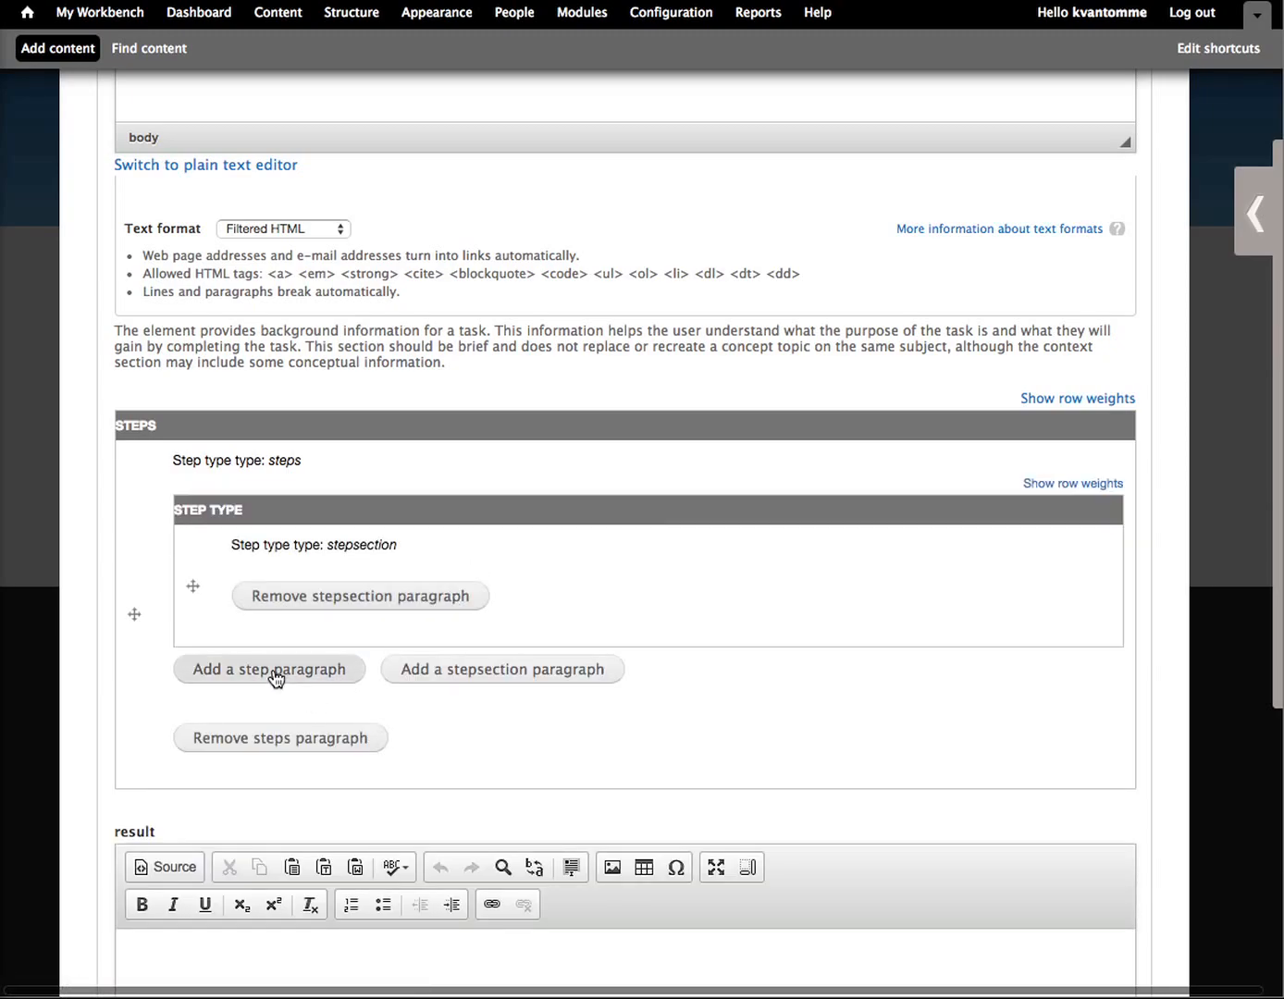
{"action": "left_click", "coordinate": [275, 675]}
{"action": "scroll", "coordinate": [273, 677], "scroll_direction": "down", "scroll_amount": 5}
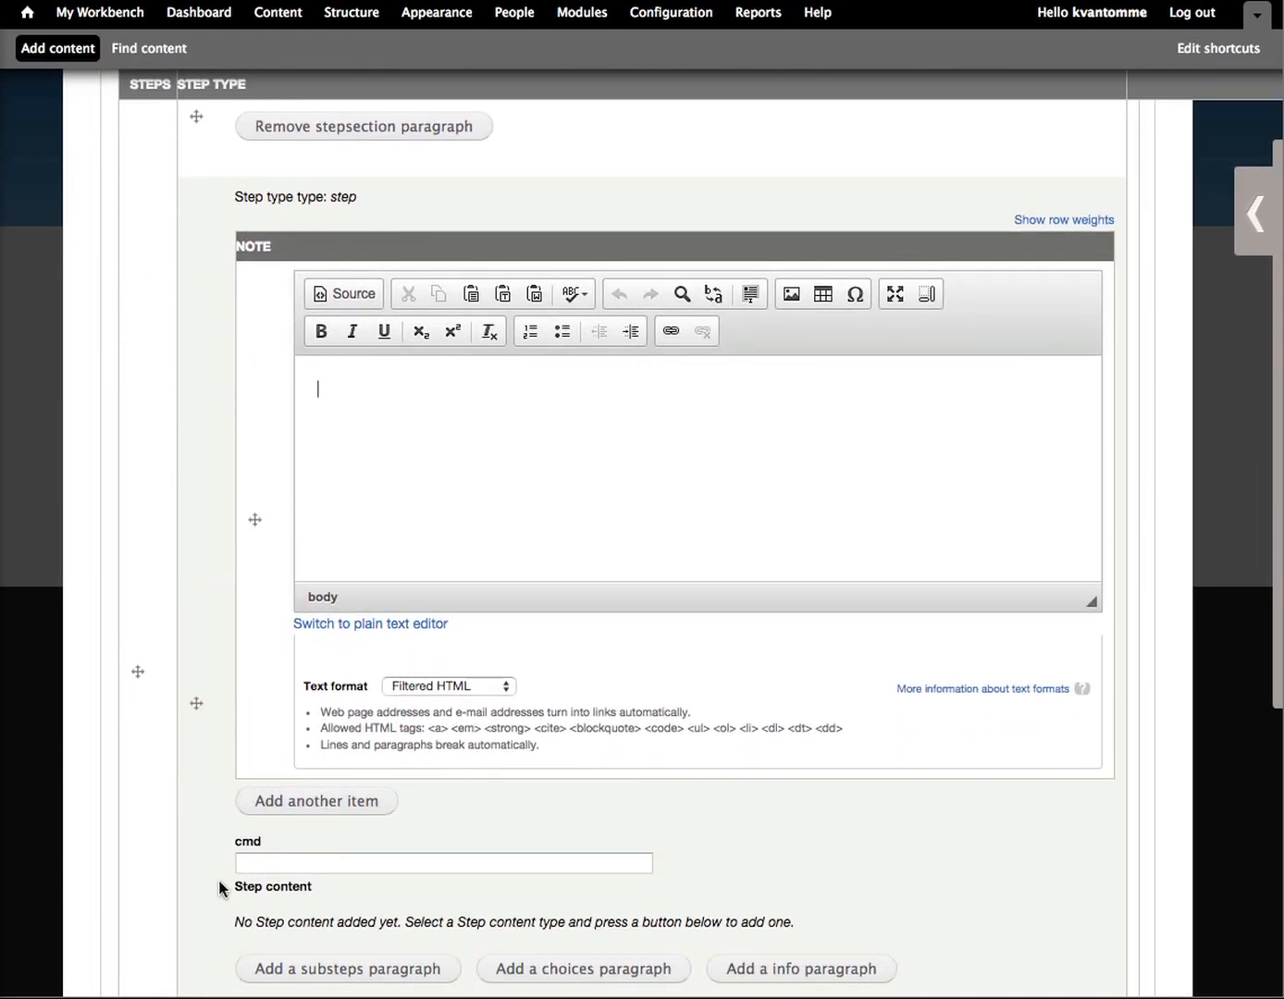
{"action": "scroll", "coordinate": [219, 888], "scroll_direction": "down", "scroll_amount": 3}
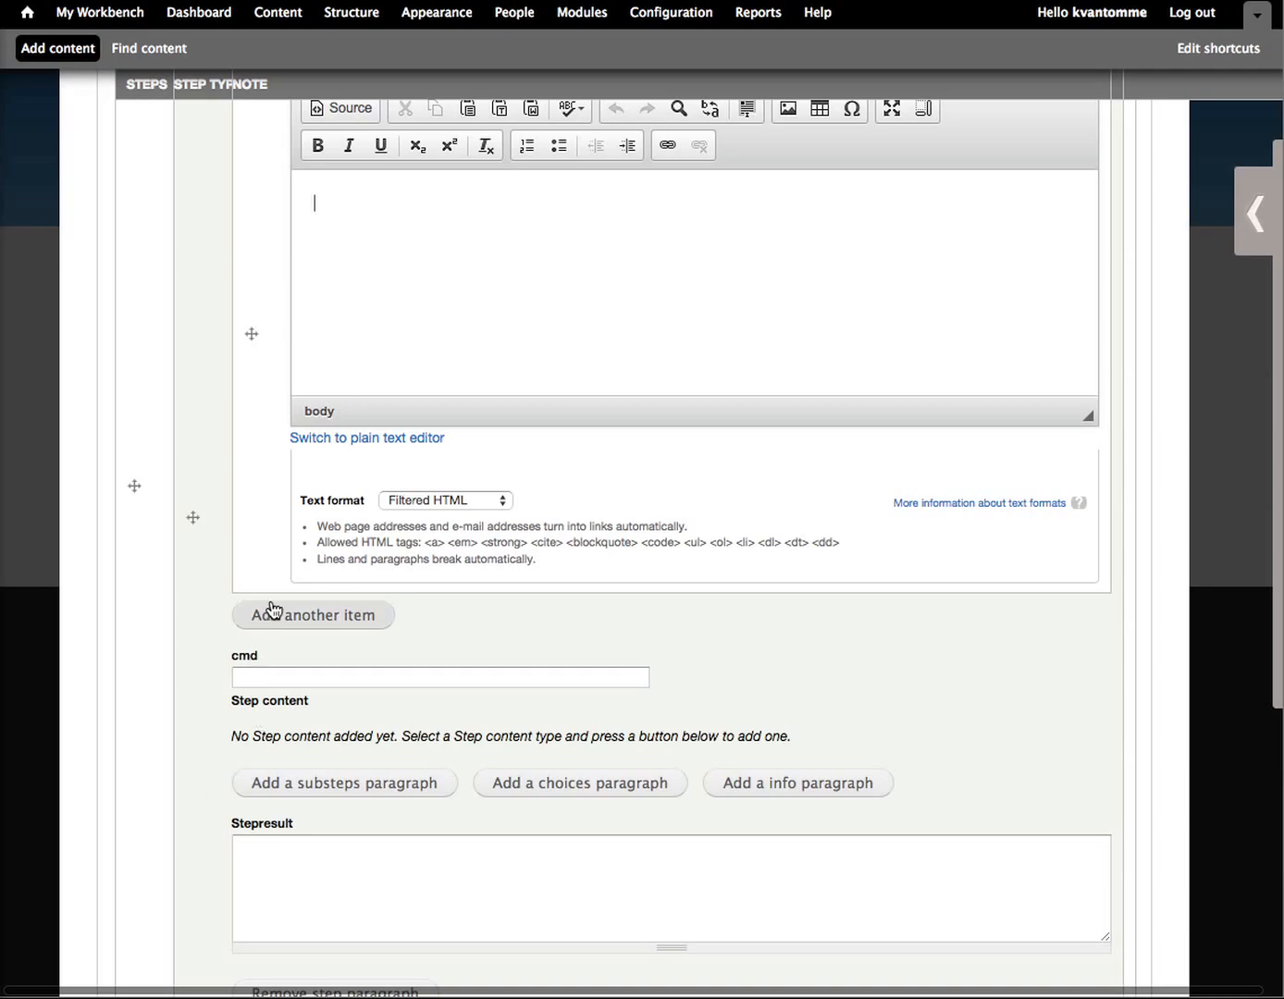
{"action": "scroll", "coordinate": [262, 692], "scroll_direction": "down", "scroll_amount": 3}
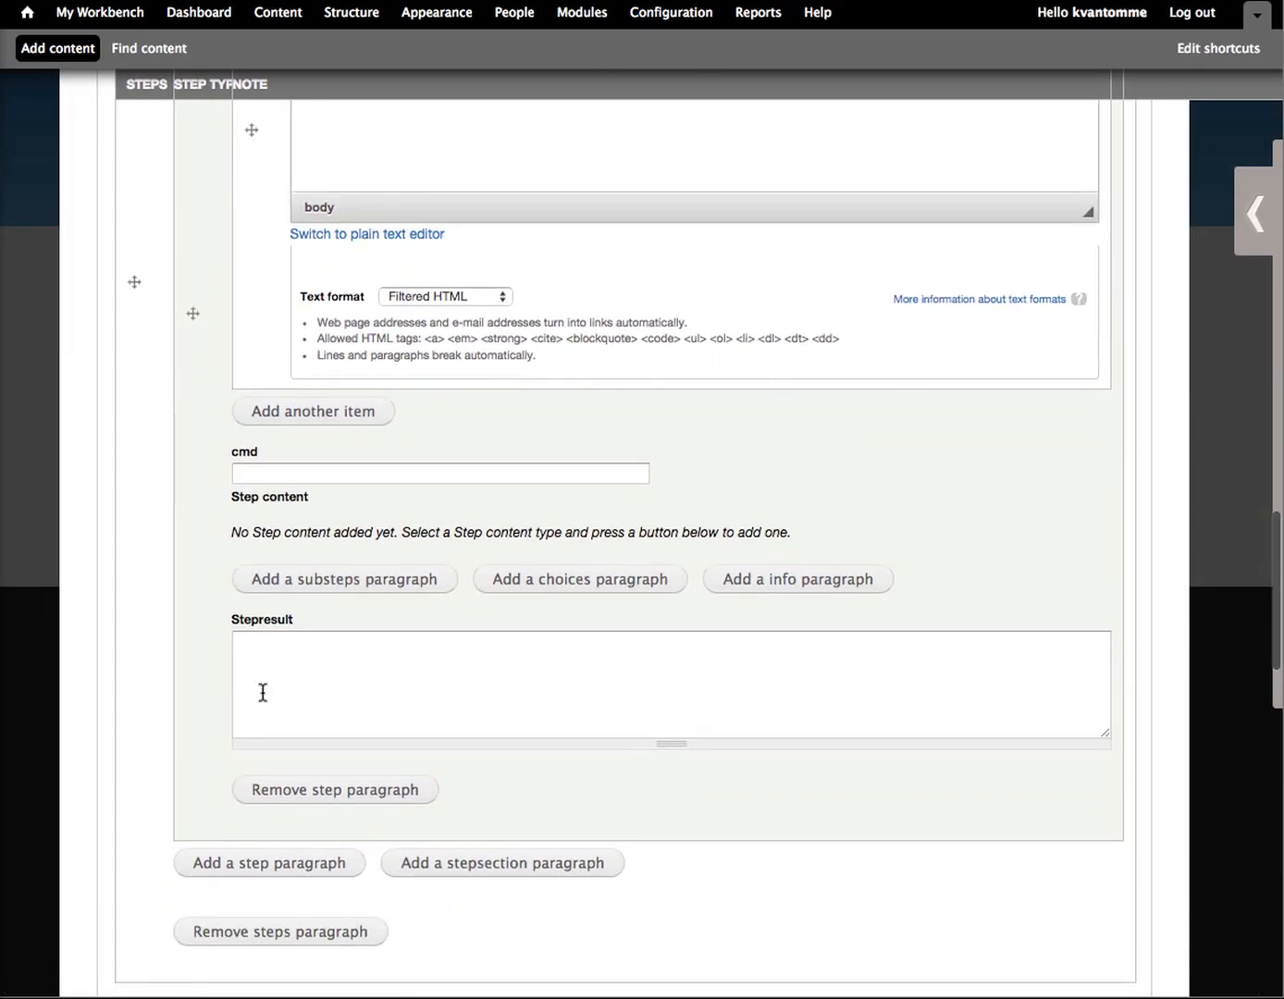